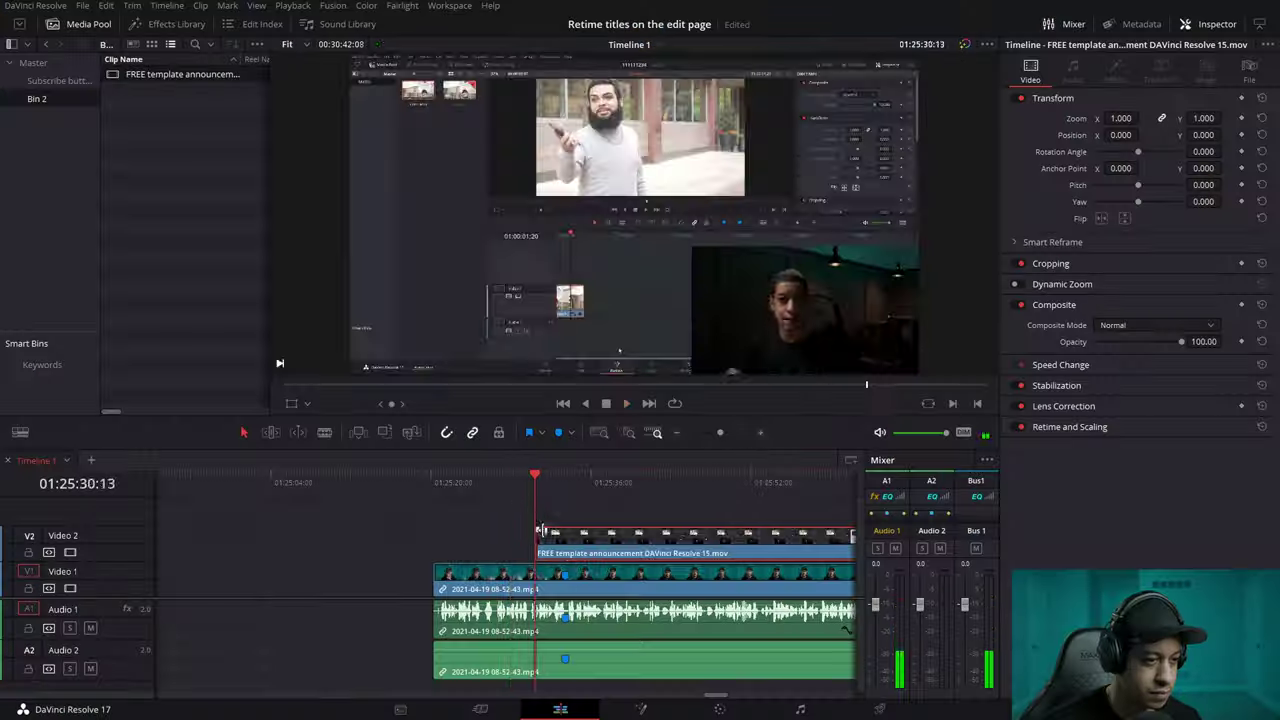
left_click(598, 490)
key("space")
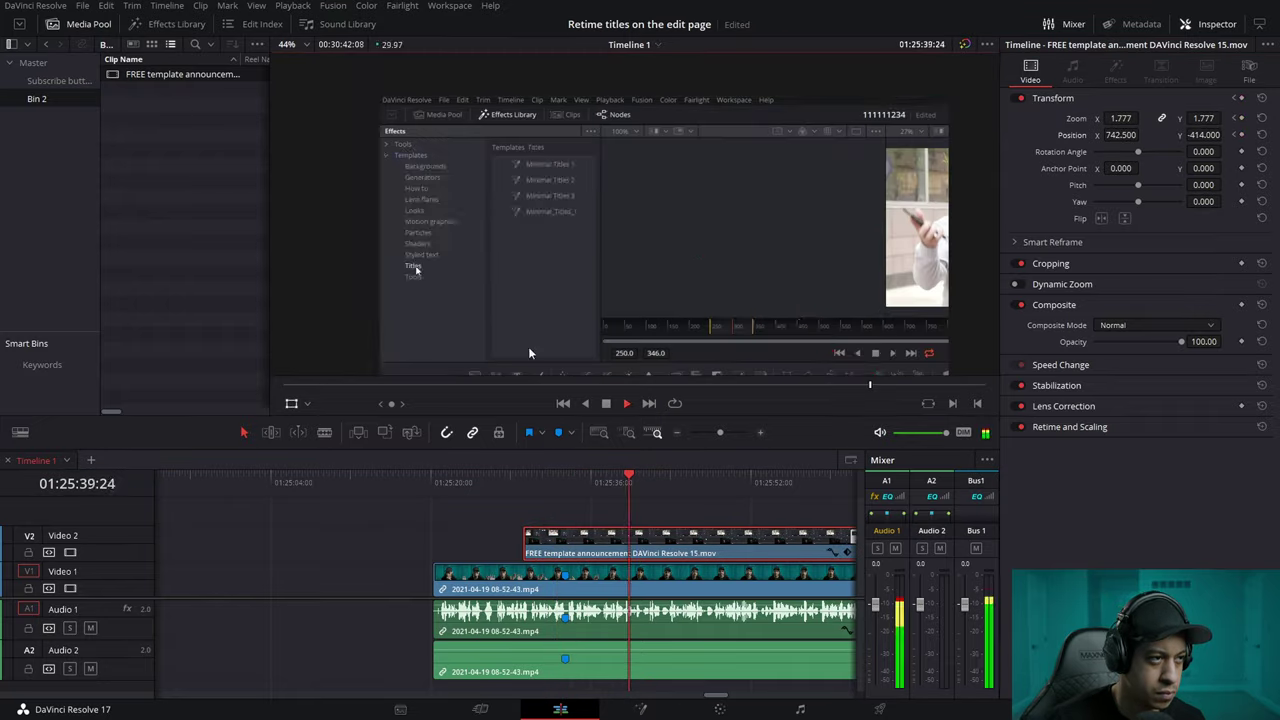
right_click(636, 540)
left_click(744, 378)
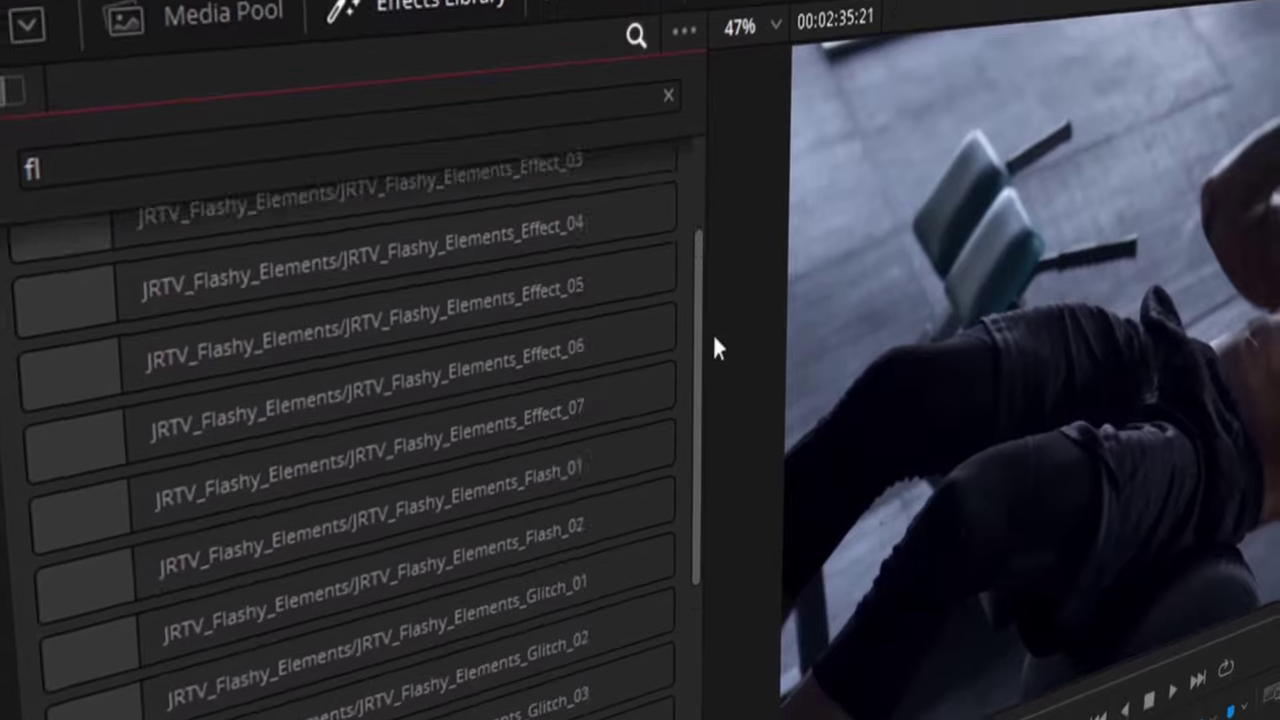
Browse the JRTV Flashy Elements templates in the effects search results and inspect the selected clip's effect settings.
left_click_drag(711, 346, 694, 447)
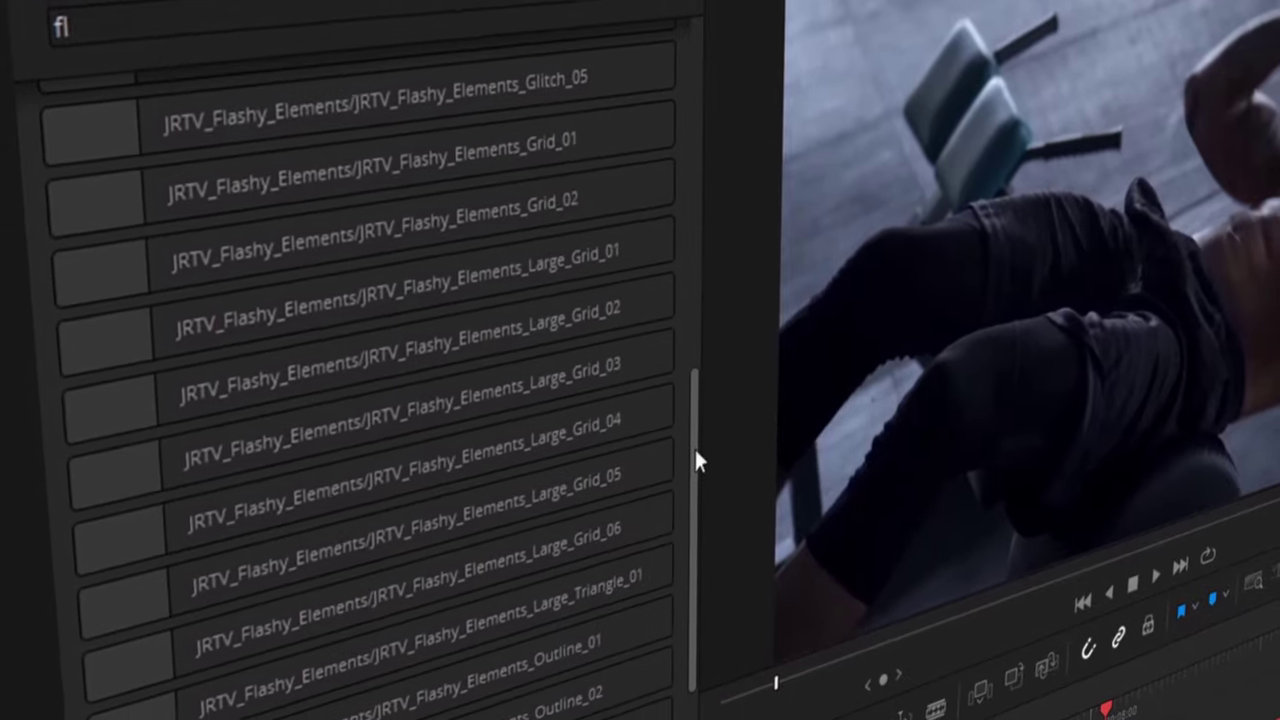
left_click_drag(372, 210, 650, 572)
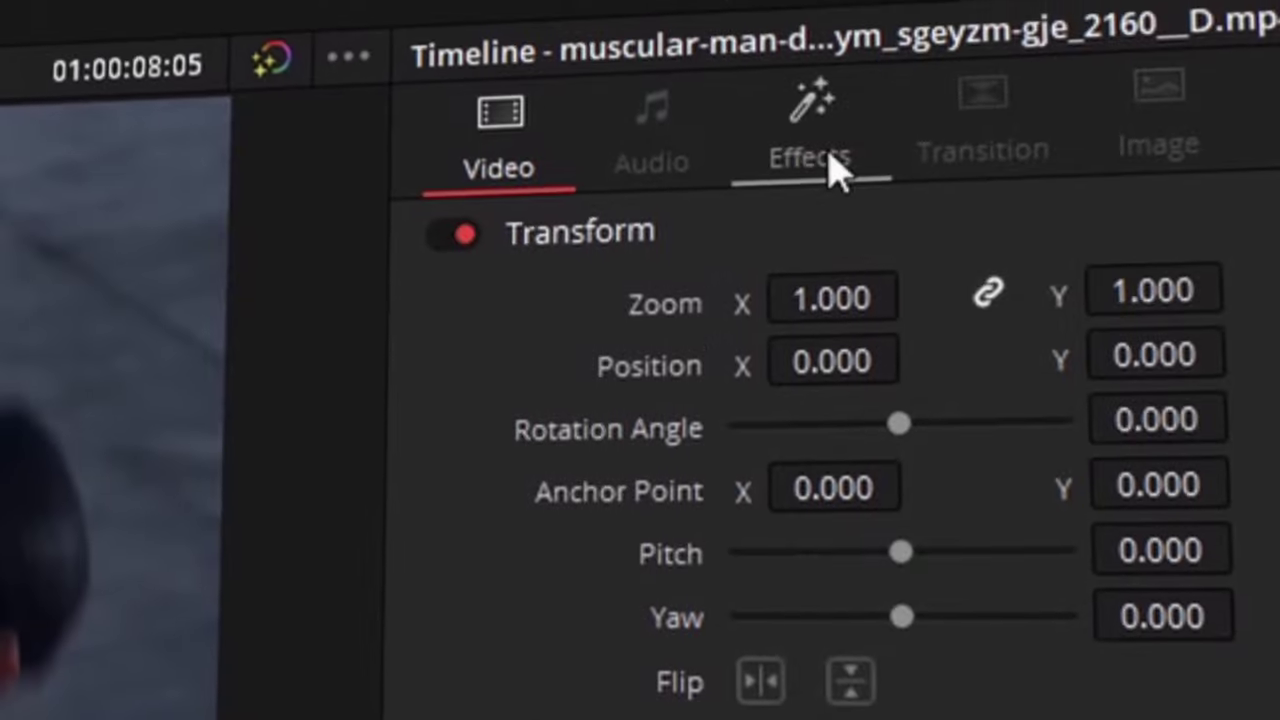
left_click(1133, 60)
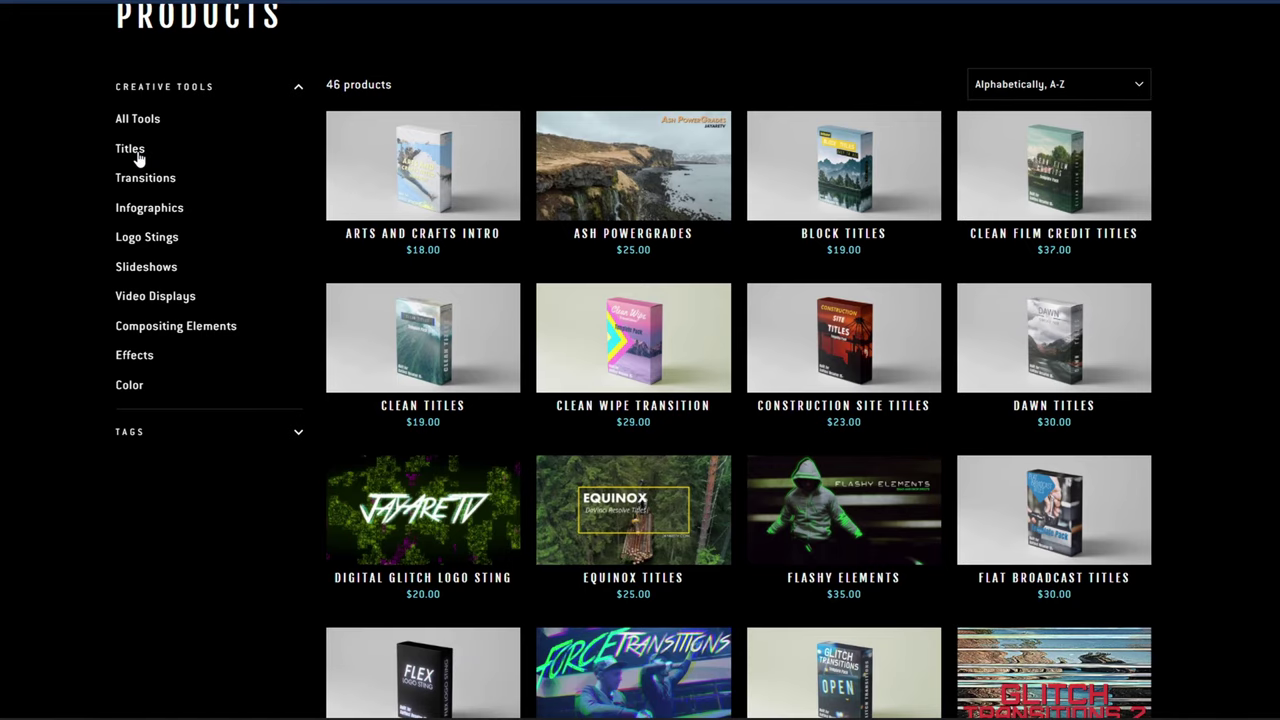
Show the Titles category of the web shop's product catalogue and browse its products.
left_click(132, 150)
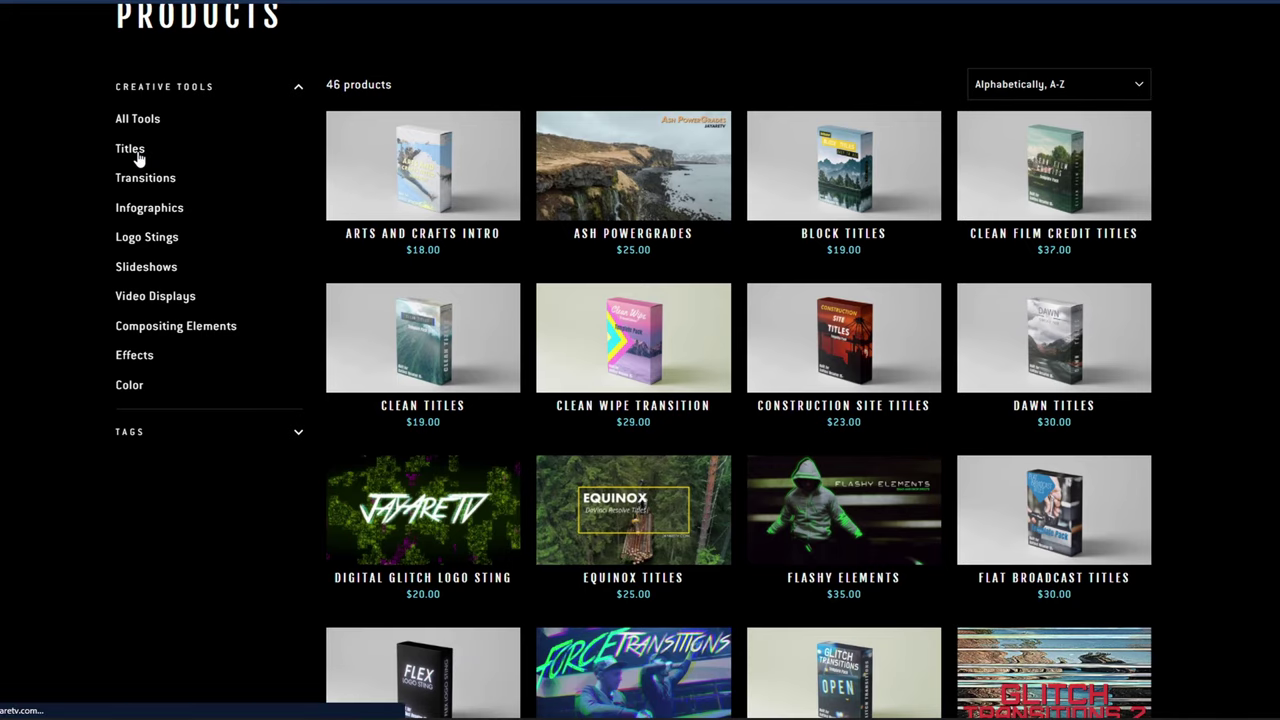
scroll(1234, 335, "down", 5)
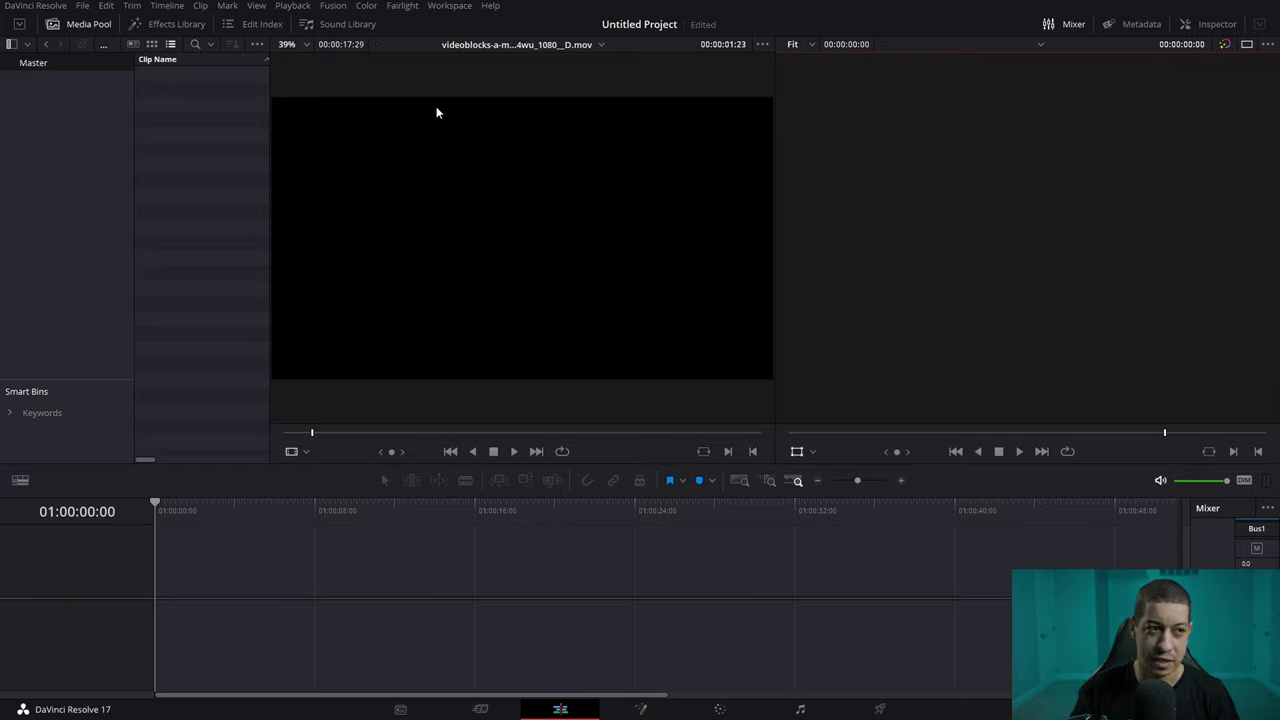
Import the modern office building clip into the Master bin and change the project frame rate to match it.
left_click_drag(1279, 277, 201, 180)
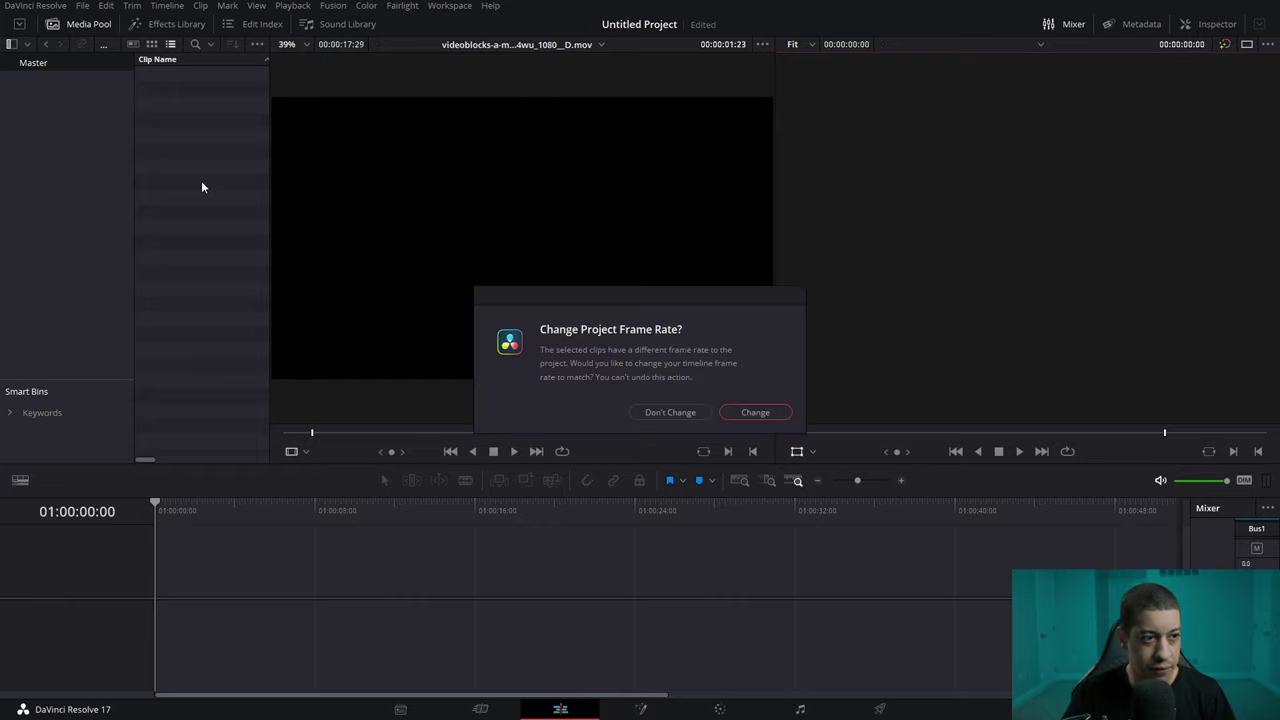
left_click(777, 411)
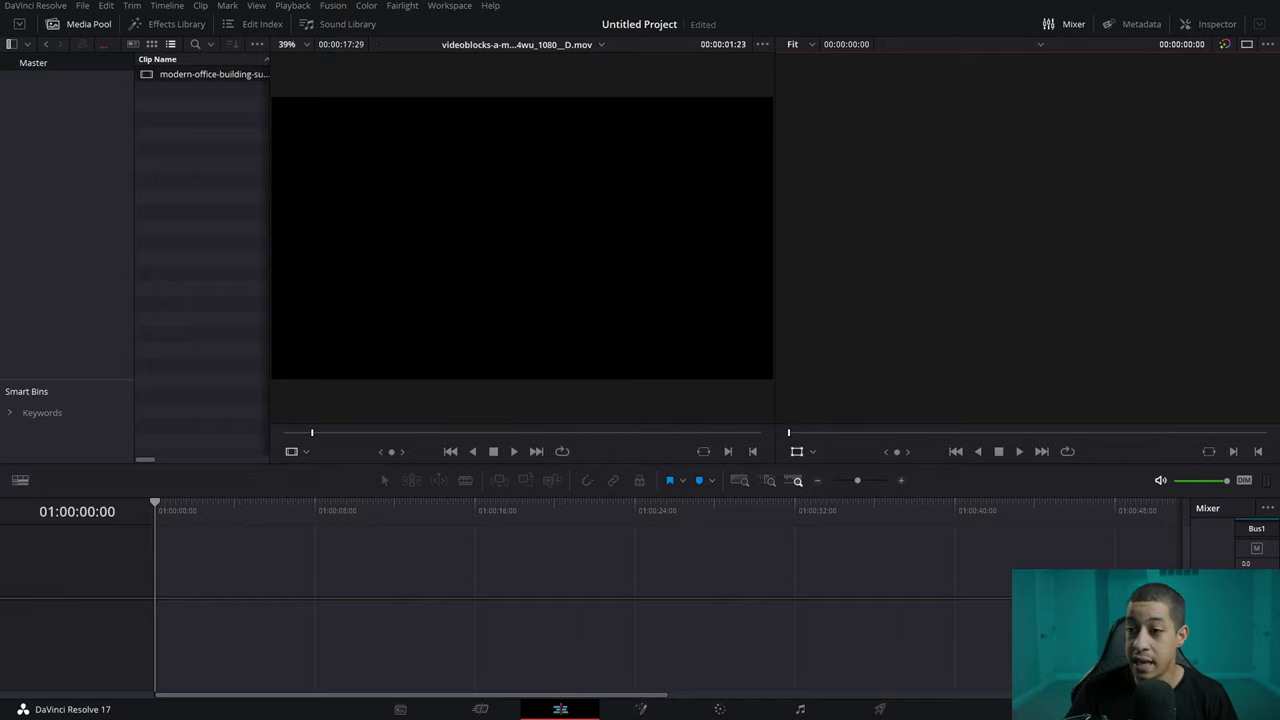
Import the wedding video clips into the Master bin and widen the clip list to show more of the names.
left_click_drag(1279, 129, 205, 162)
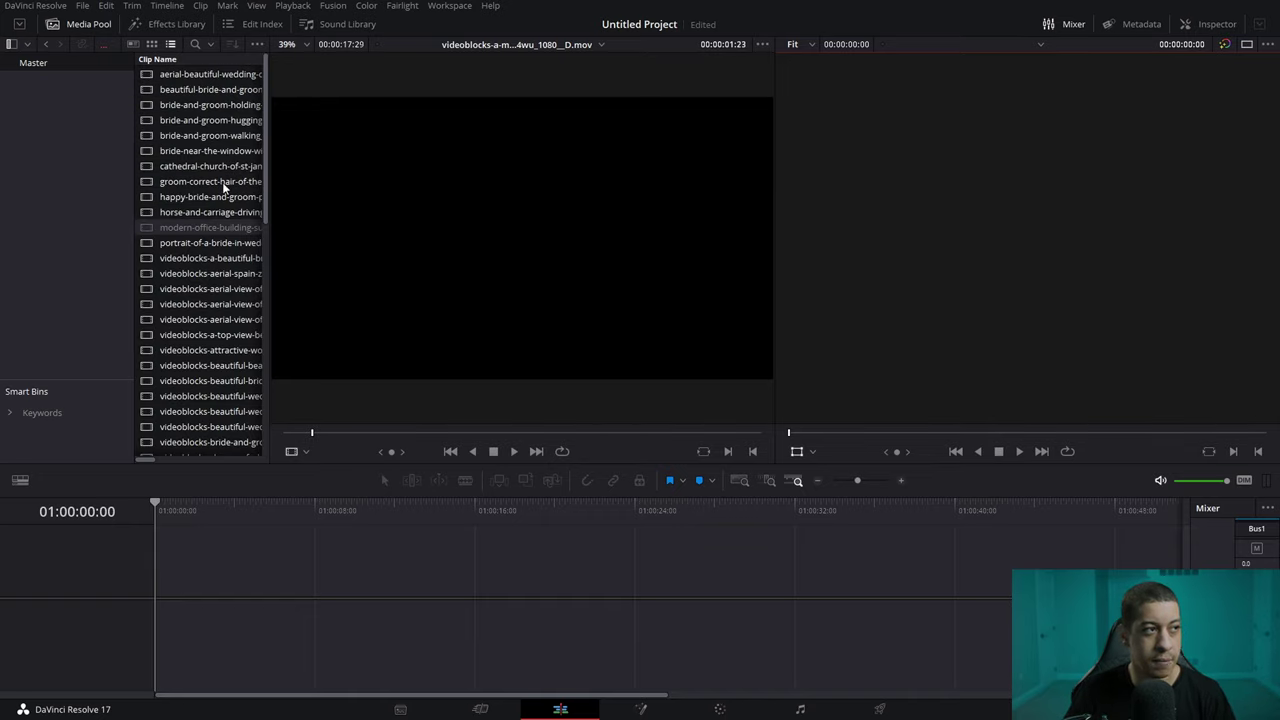
left_click_drag(268, 208, 399, 206)
scroll(238, 187, "down", 5)
scroll(257, 282, "up", 5)
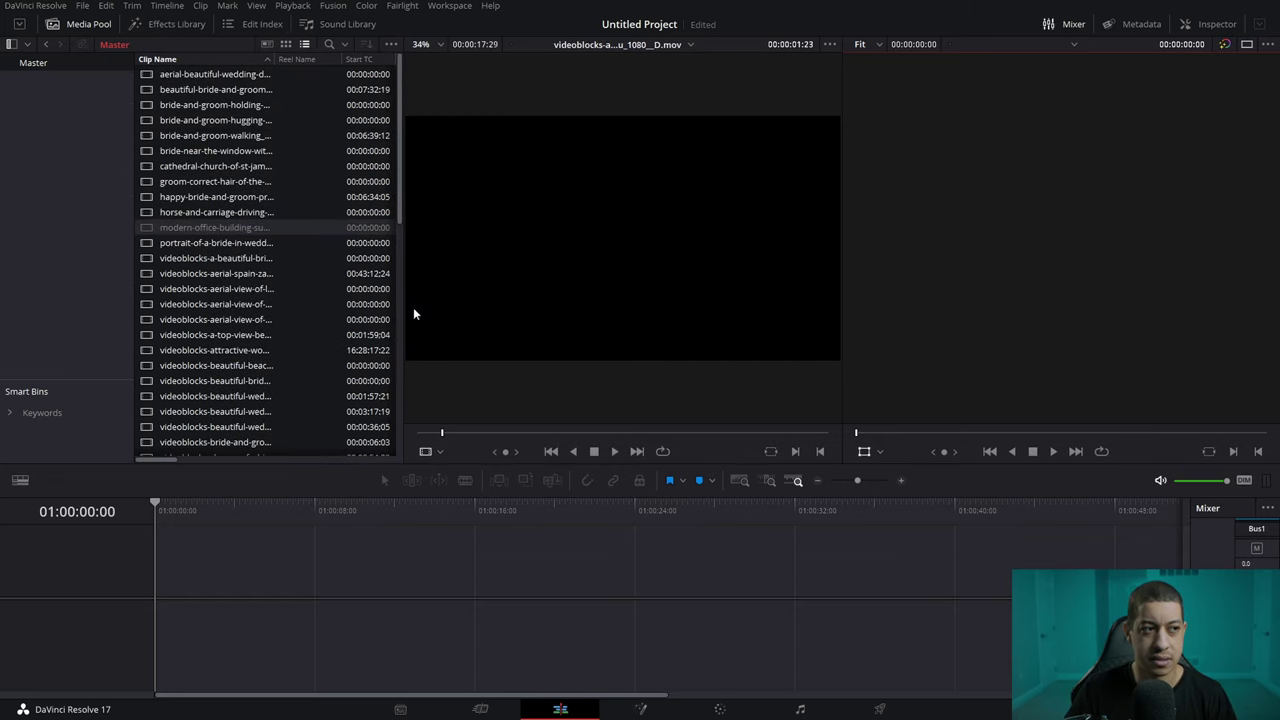
left_click_drag(402, 312, 341, 313)
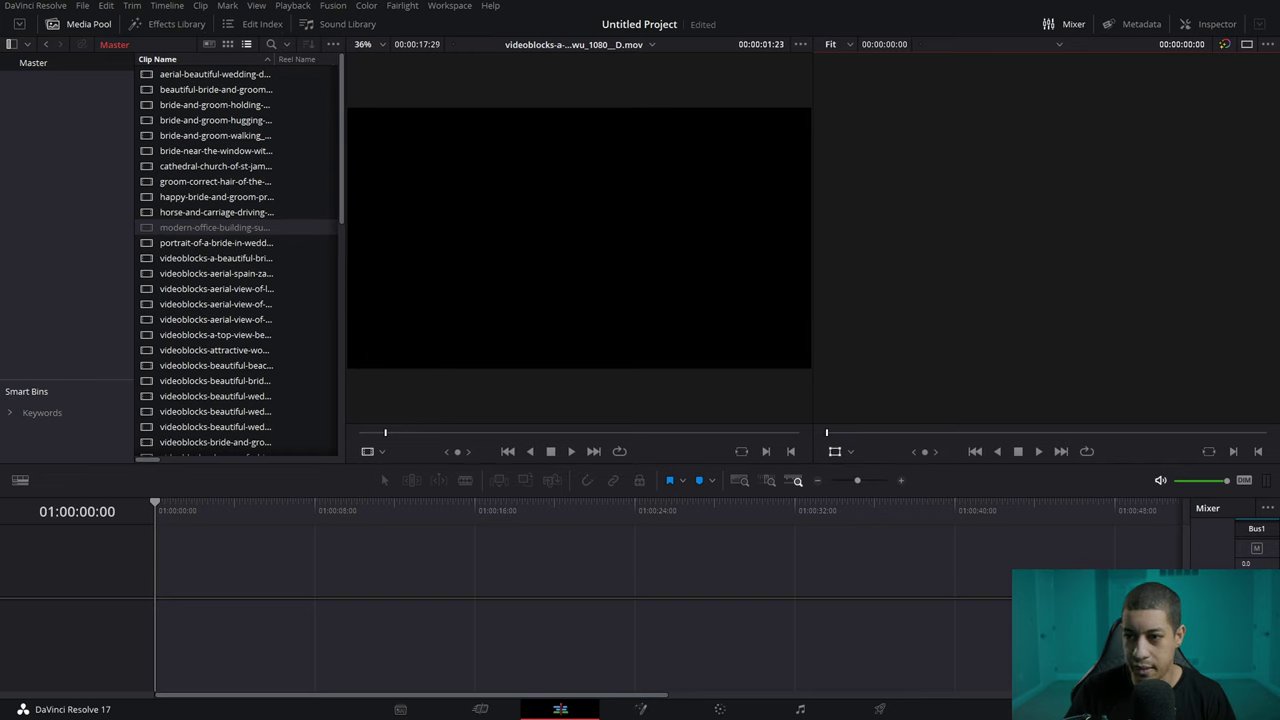
Import the lumberjack folder from Storyblocks Stock Video into the media pool as its own bin under Master.
key("alt+Tab")
left_click_drag(1000, 65, 951, 66)
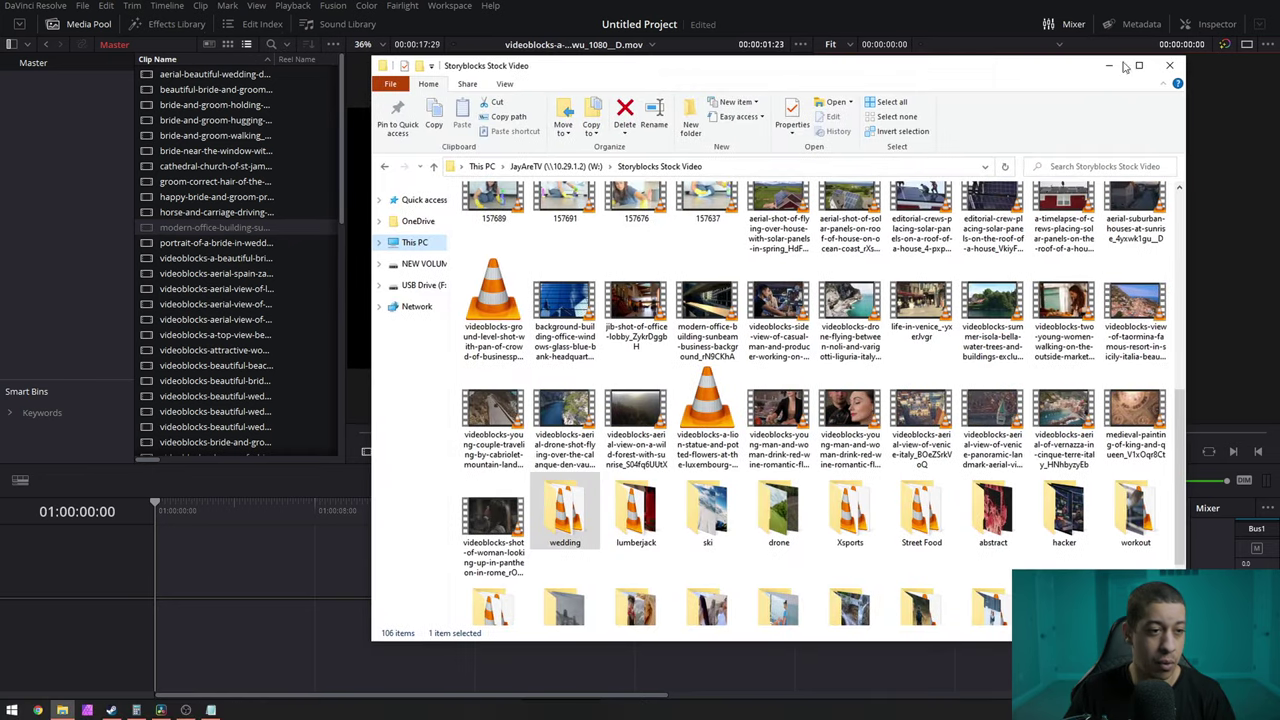
scroll(920, 520, "down", 2)
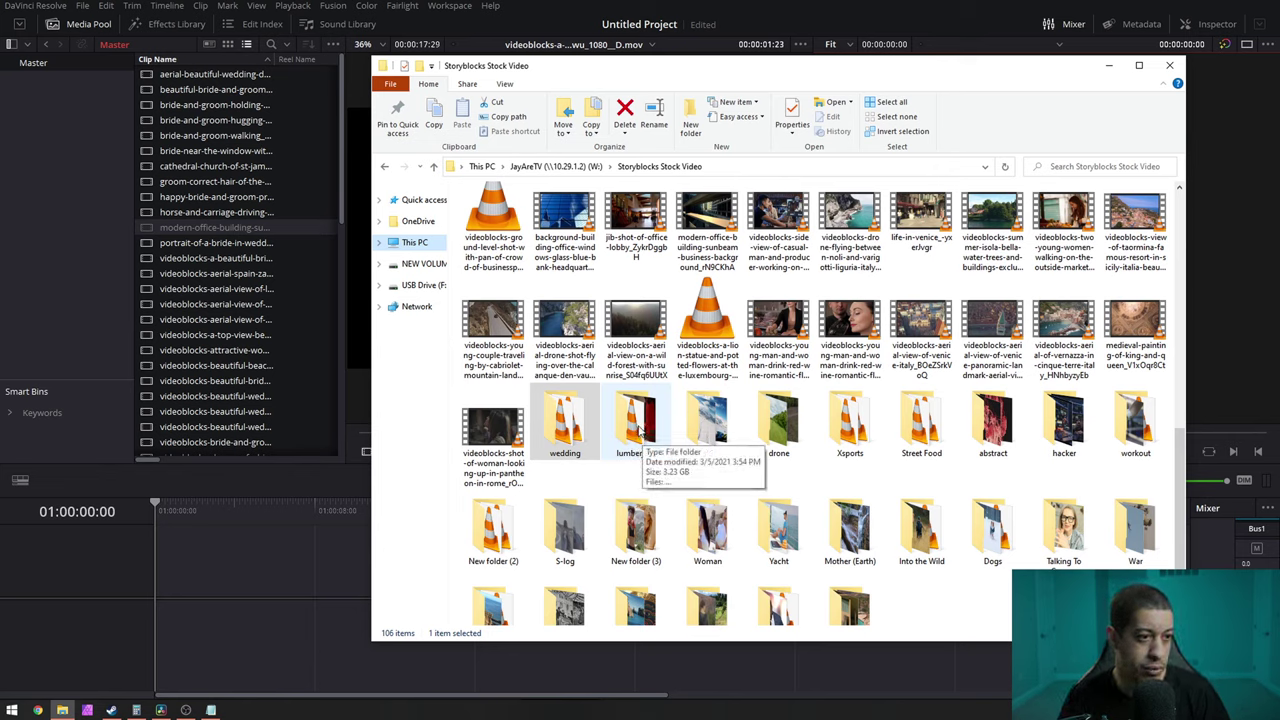
left_click_drag(636, 425, 68, 134)
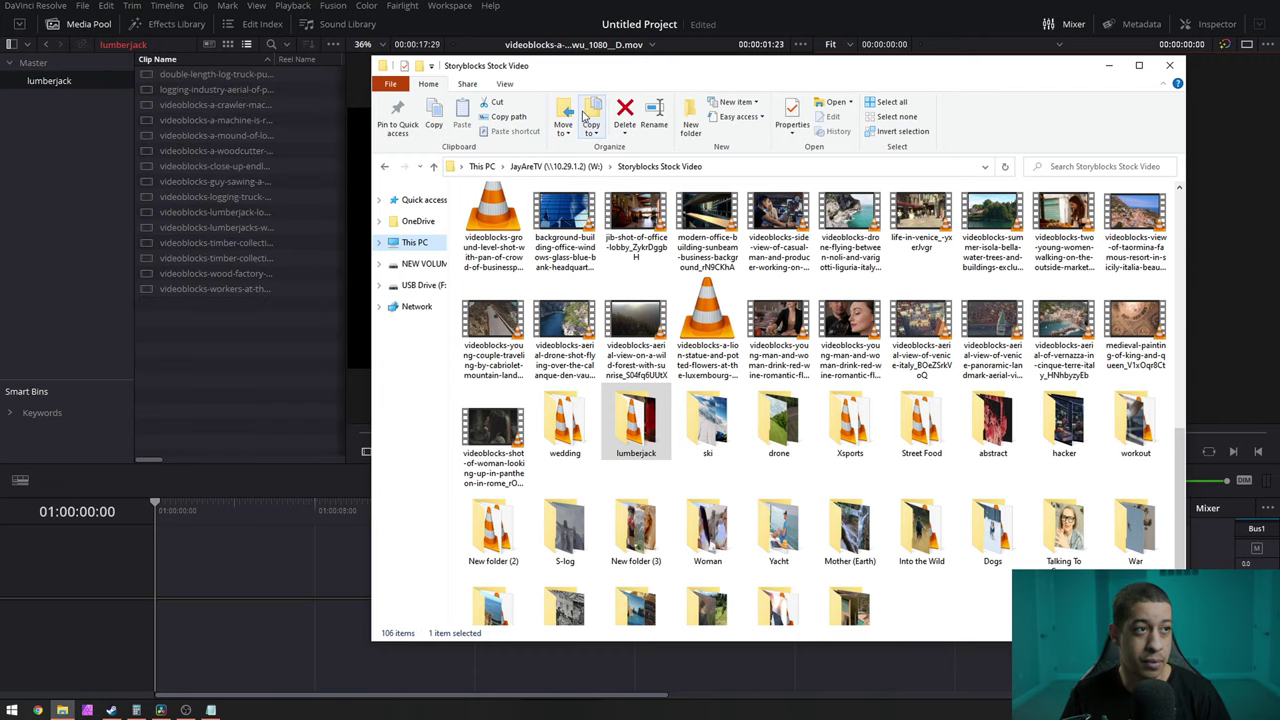
key("alt+Tab")
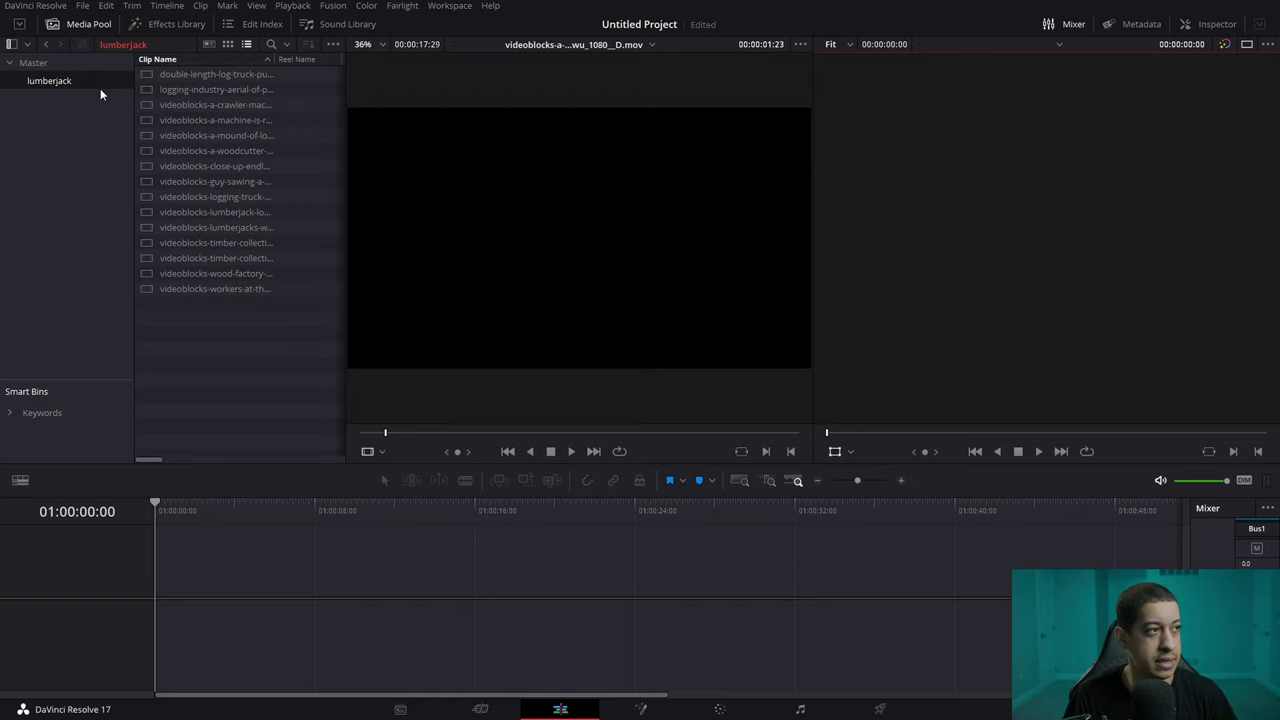
Create a timeline from a videoblocks-kiev-ukraine clip in the Master bin, showing guests clinking glasses with the bride and groom.
left_click(51, 58)
left_click_drag(342, 173, 349, 362)
left_click(223, 166)
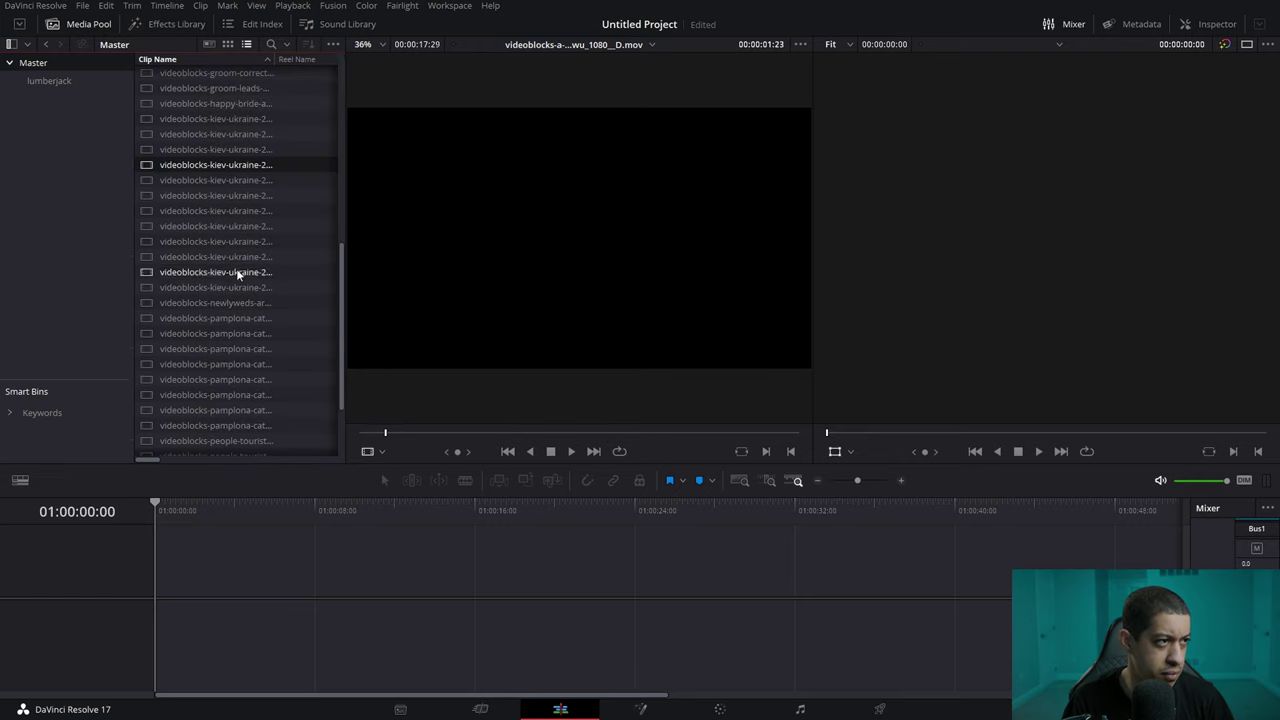
left_click_drag(214, 166, 336, 640)
left_click(170, 508)
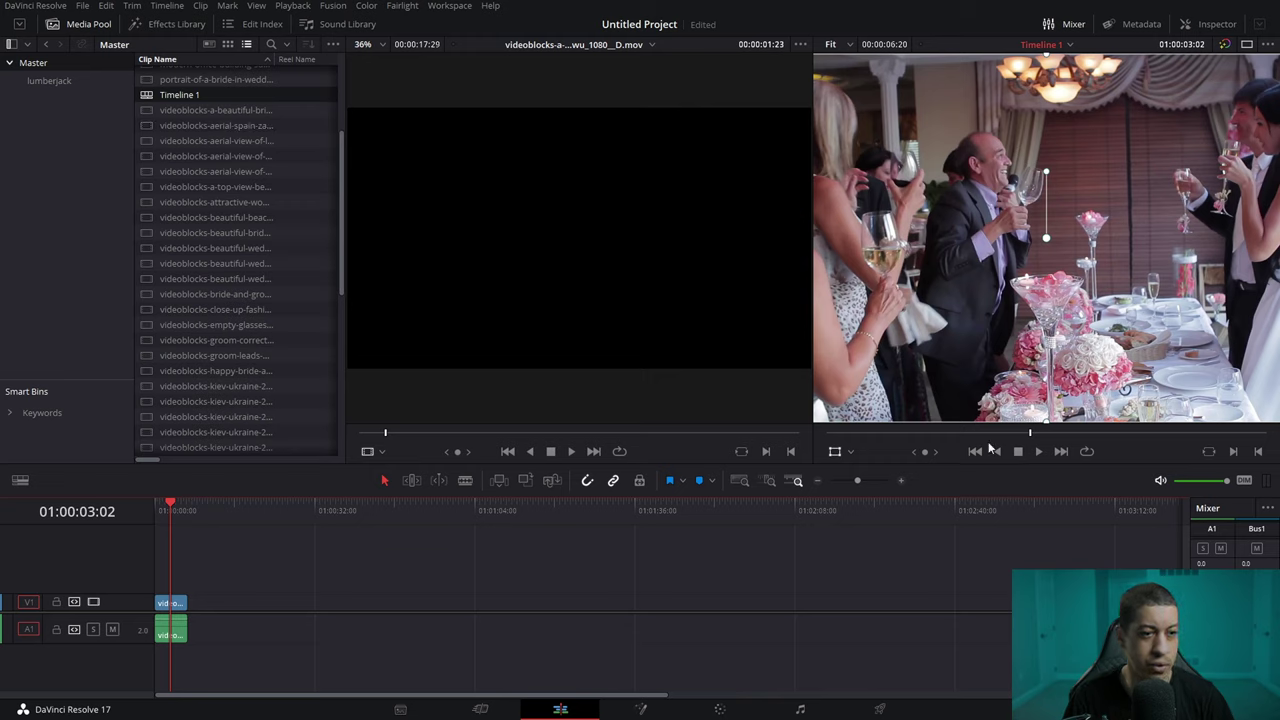
Append the aerial cathedral of Burgos clip and the beautiful bride walking outside clip to video track 1.
left_click(901, 480)
left_click_drag(205, 178, 694, 609)
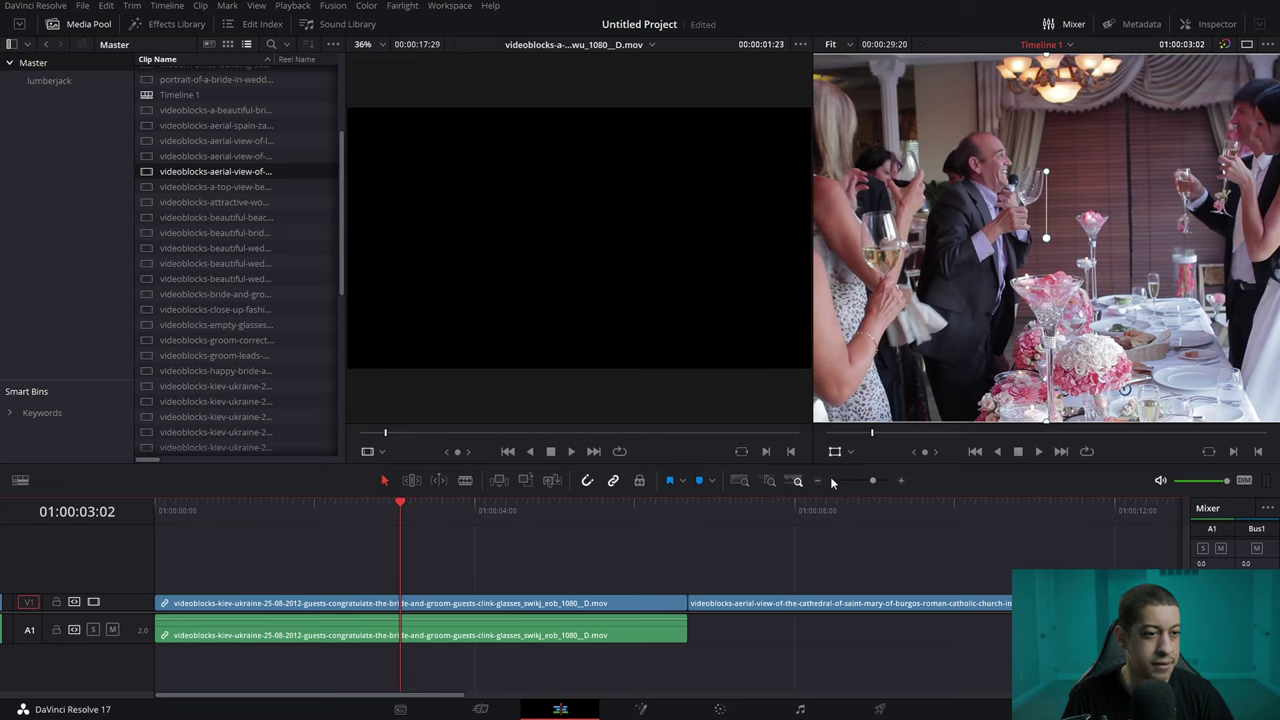
left_click(822, 481)
left_click_drag(208, 234, 758, 622)
Scrub through the cathedral clip and switch to a single timeline viewer.
left_click_drag(430, 510, 644, 534)
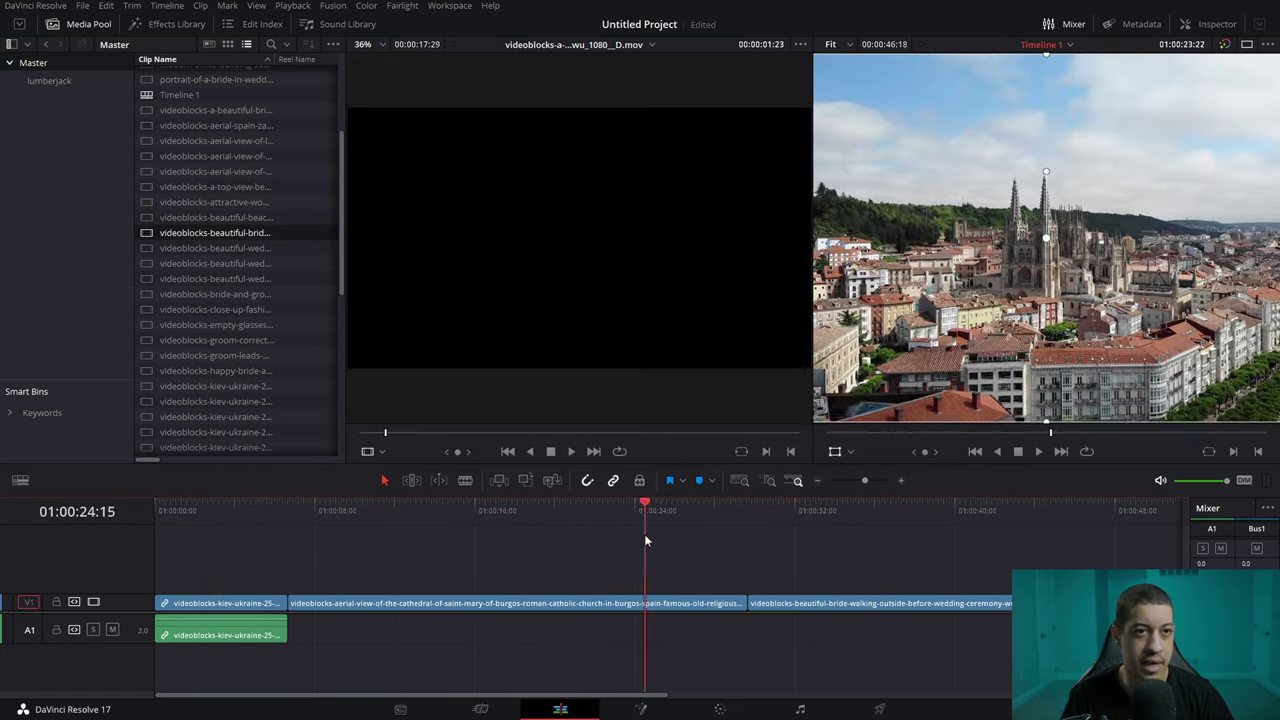
left_click(1245, 44)
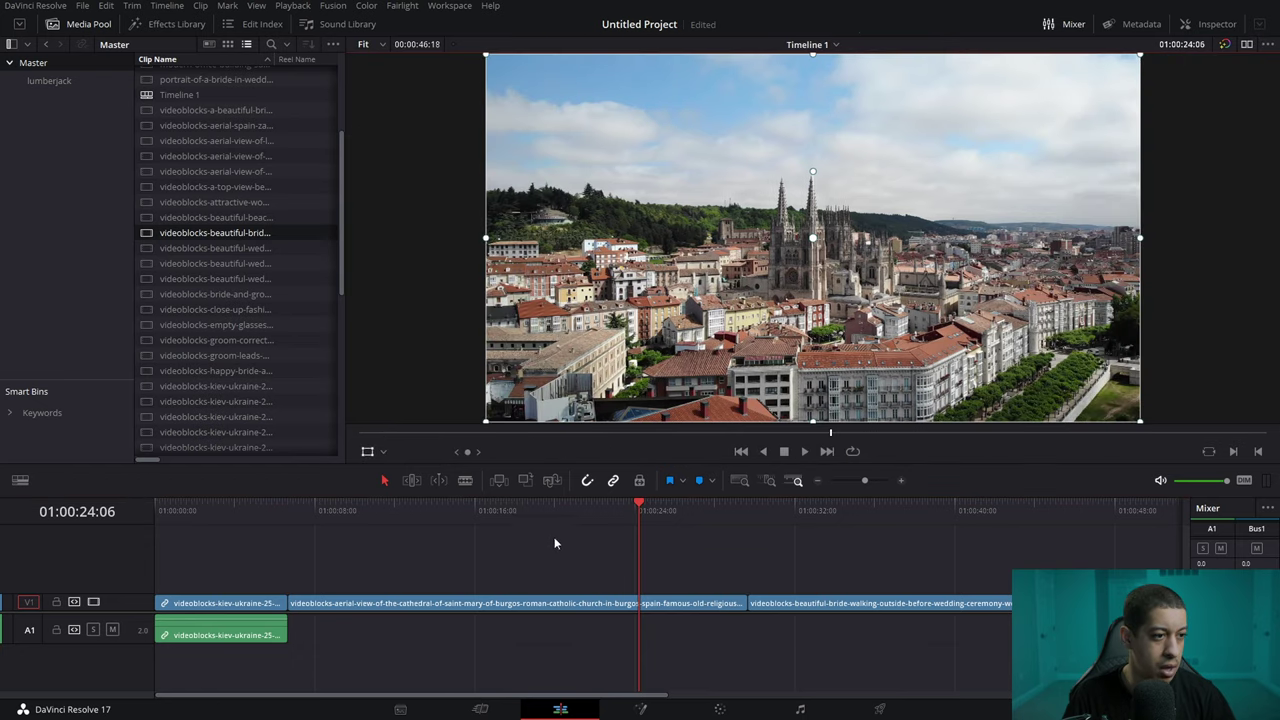
Set the clip color of the first timeline clip, the wedding toast, to lime green.
left_click_drag(268, 510, 201, 508)
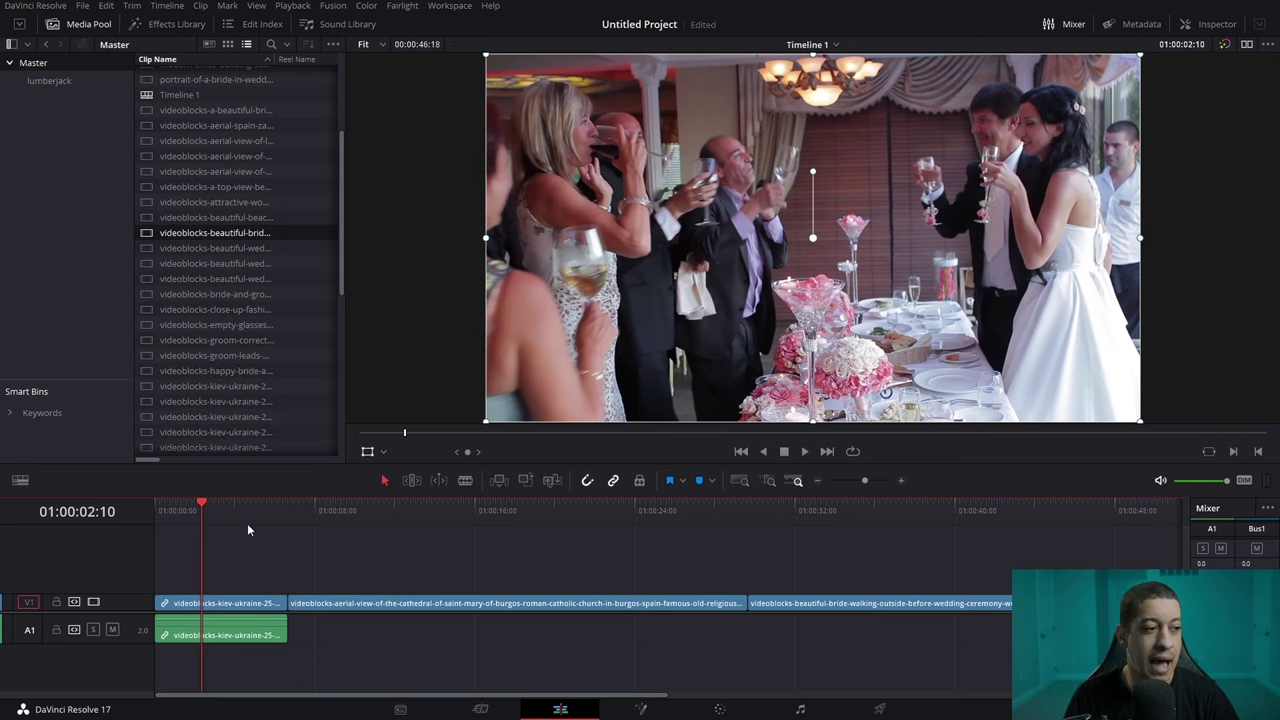
left_click(236, 605)
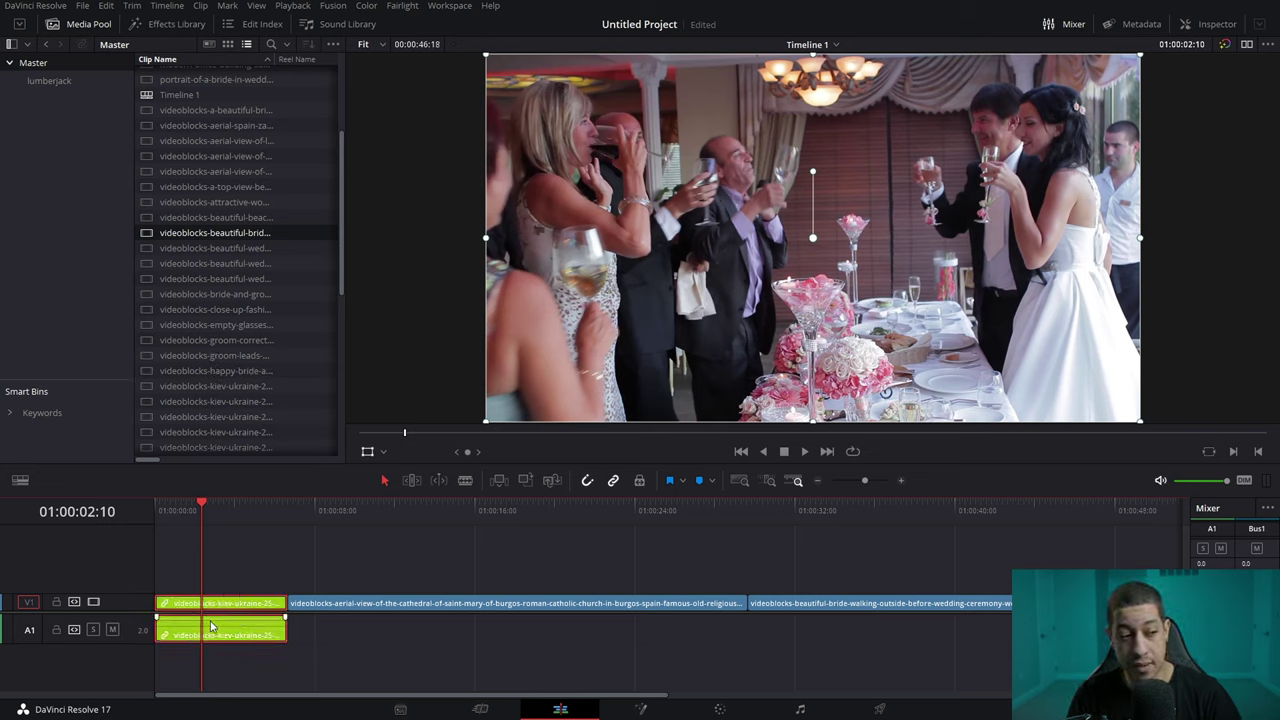
left_click(410, 554)
Ripple-trim the cathedral clip's start at 01:00:13:07 and its end so that about 8 seconds remain.
left_click_drag(374, 506, 397, 550)
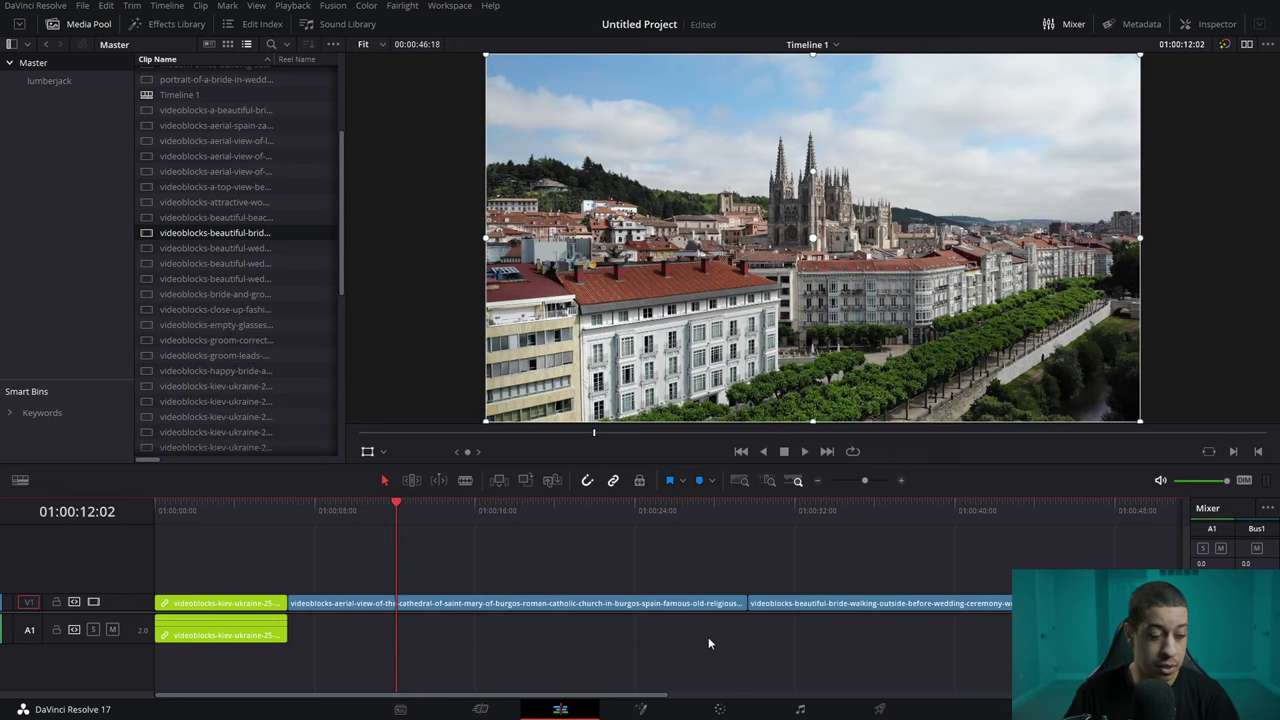
left_click_drag(463, 534, 420, 550)
left_click(500, 603)
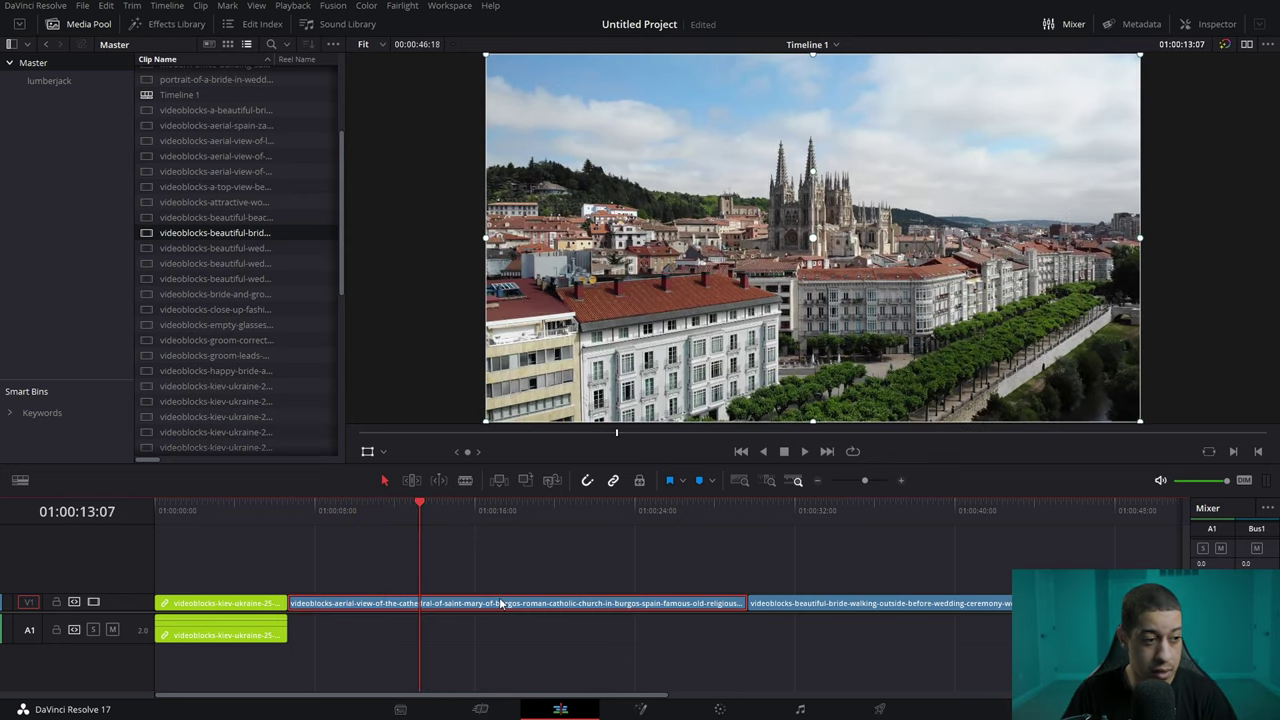
key("ctrl+shift+bracketleft")
left_click(442, 512)
key("ctrl+shift+bracketright")
Ripple-trim about 6 seconds off the start of the bride walking clip.
left_click(573, 514)
key("ctrl+shift+bracketleft")
left_click(585, 518)
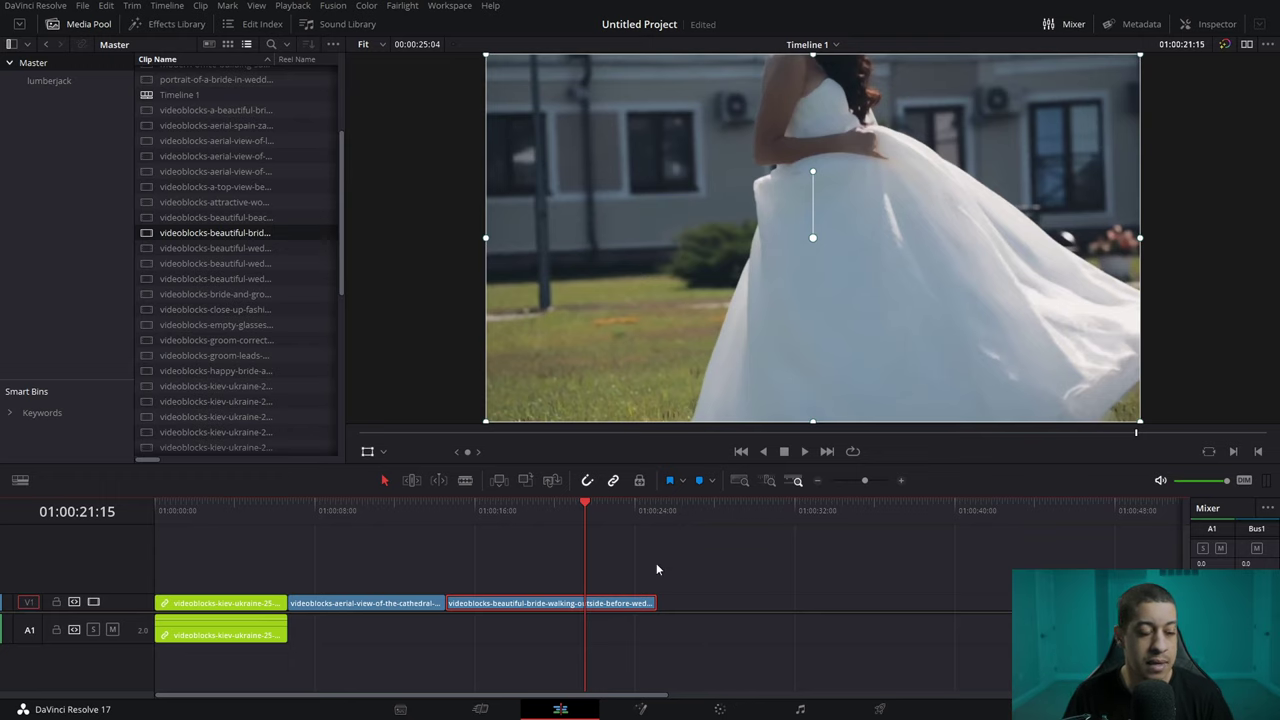
On the Color page, add a circular power window around the face of the man in the middle of the wedding toast clip.
left_click(223, 526)
left_click(189, 506)
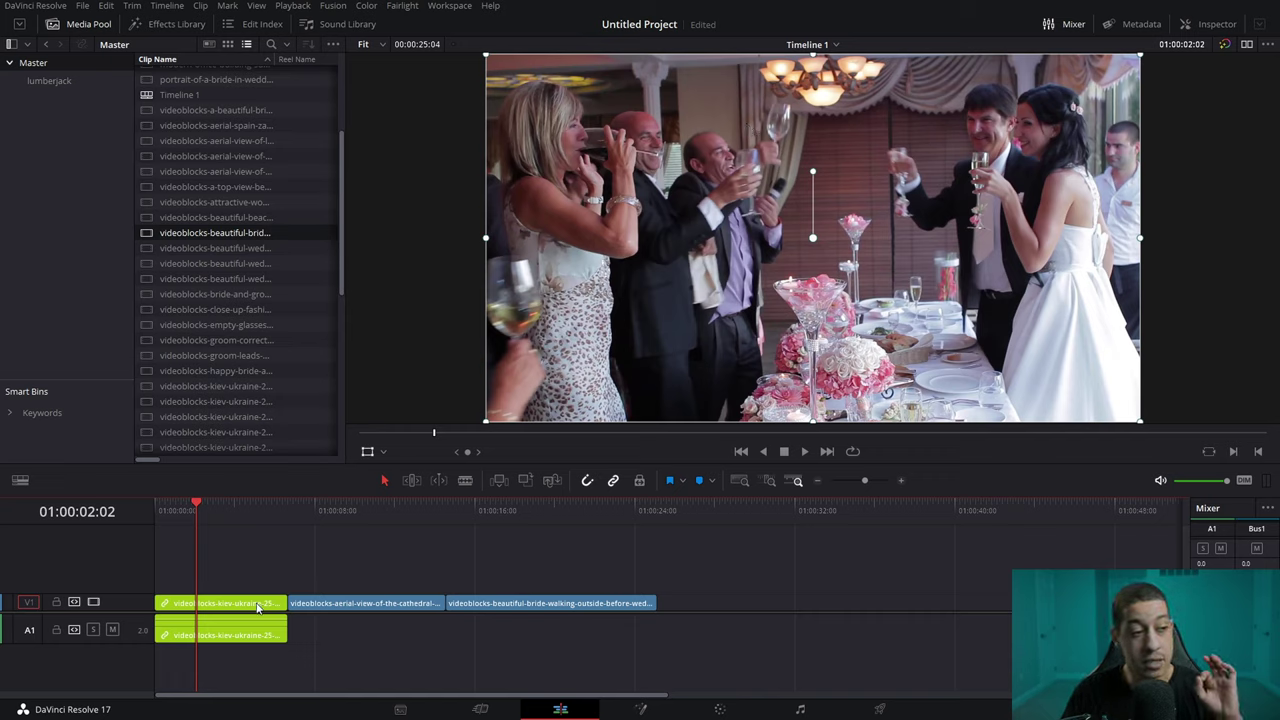
left_click(721, 709)
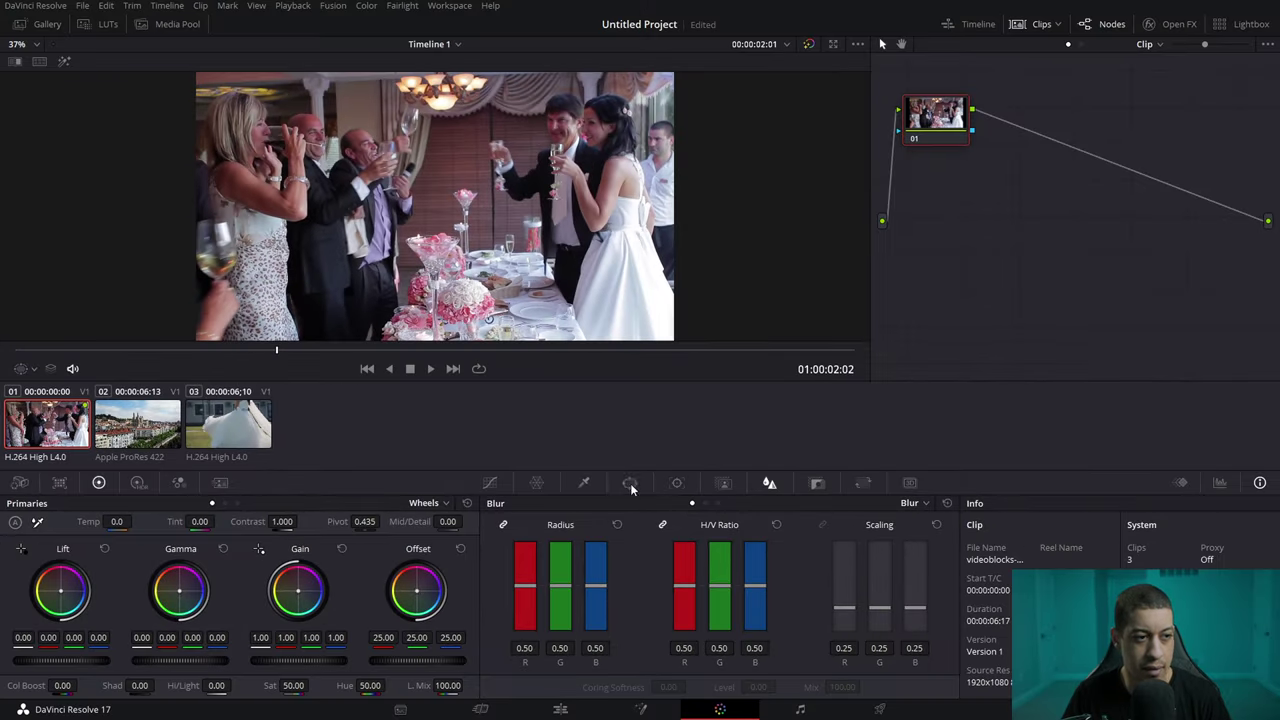
left_click(630, 483)
left_click(510, 588)
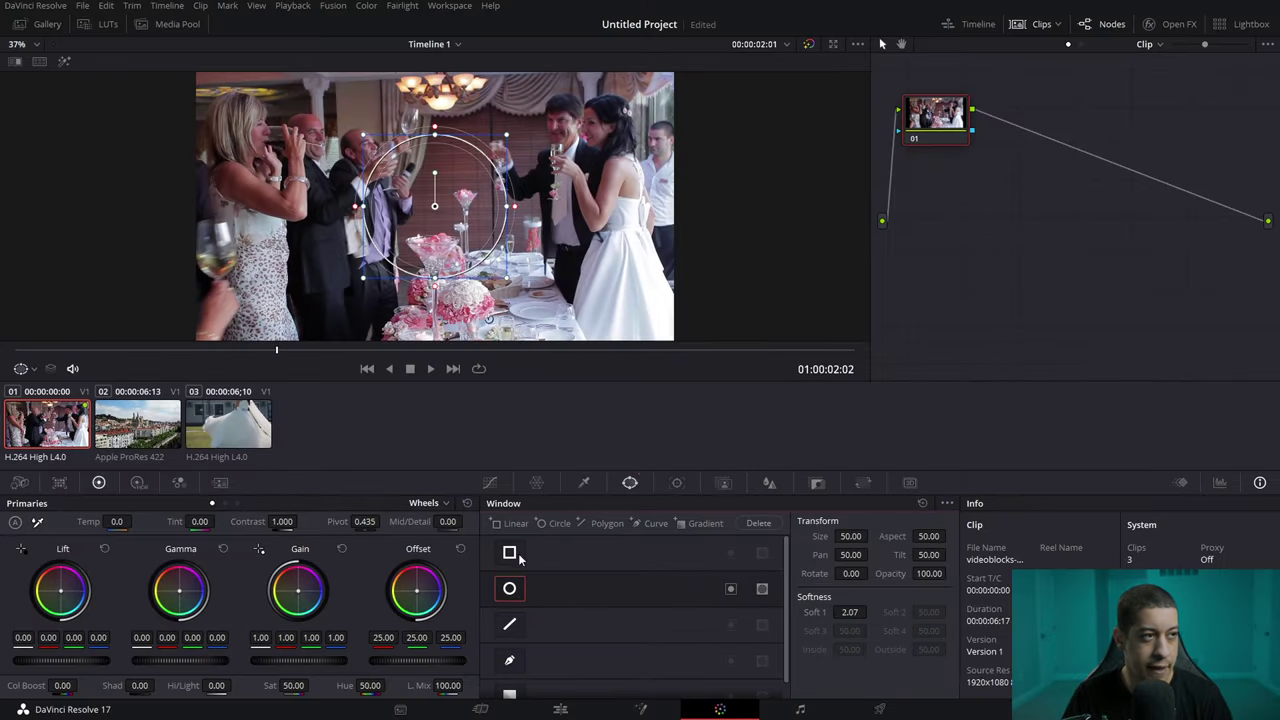
left_click_drag(510, 213, 368, 151)
Track the circular window forward along the man's face in the toast clip.
left_click(677, 483)
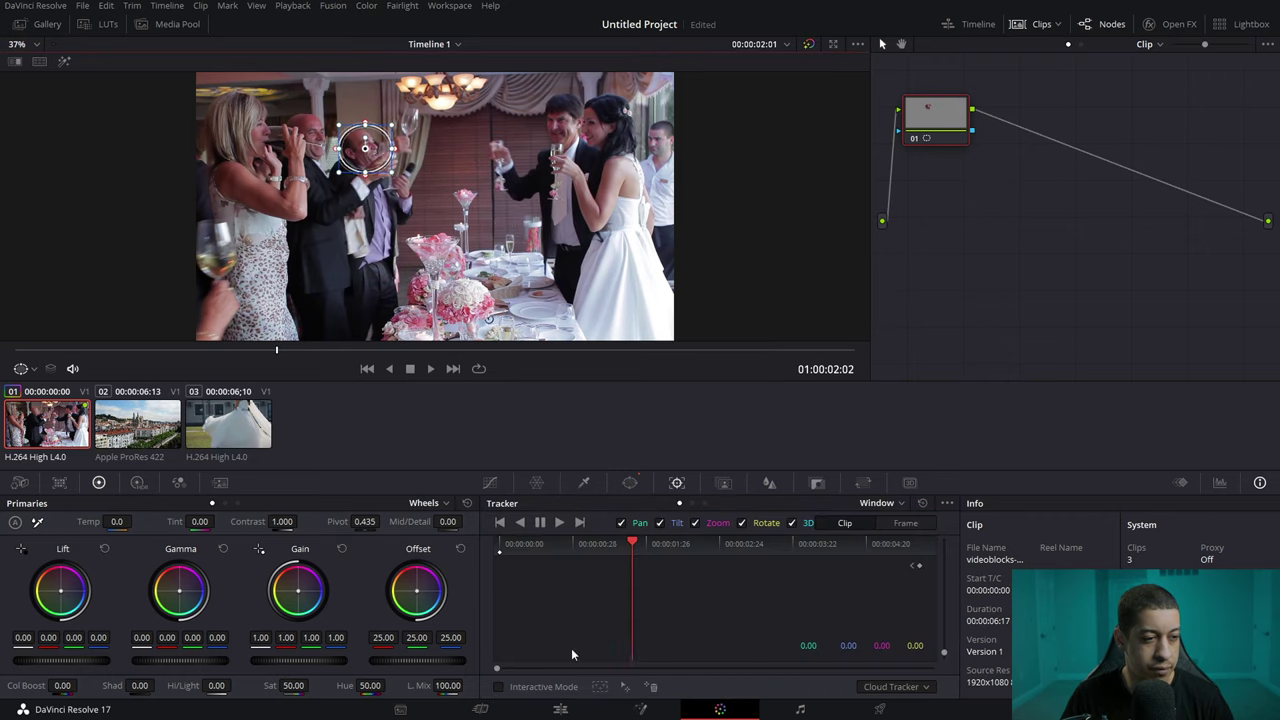
left_click(559, 523)
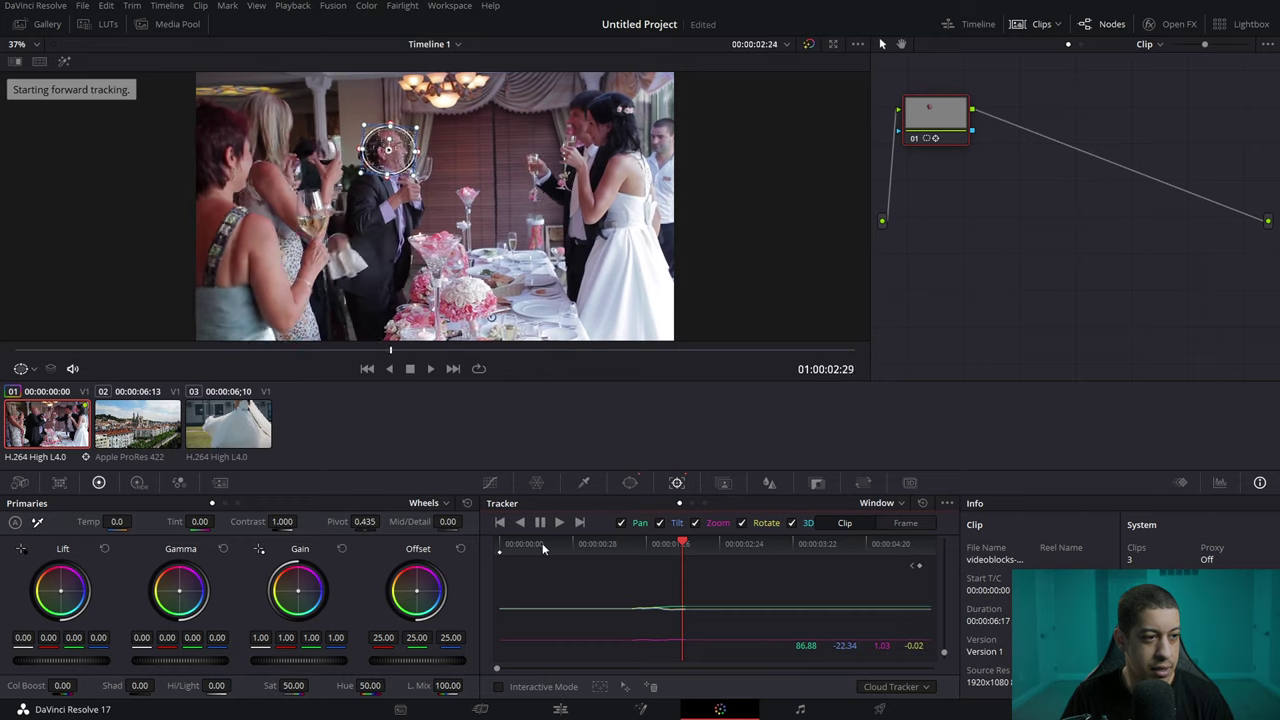
left_click(540, 522)
left_click(696, 544)
Set the blur radius inside the tracked window to 0.86 and play back the clip.
left_click(769, 483)
left_click_drag(563, 588, 562, 550)
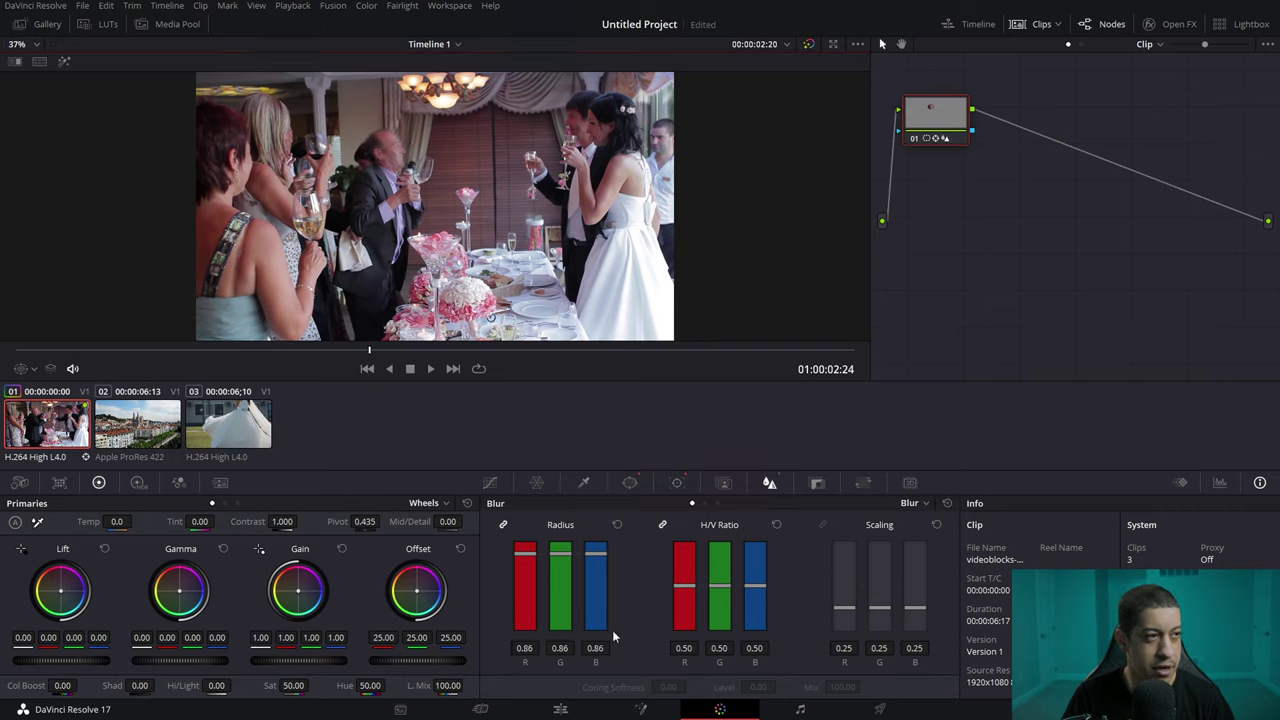
key("space")
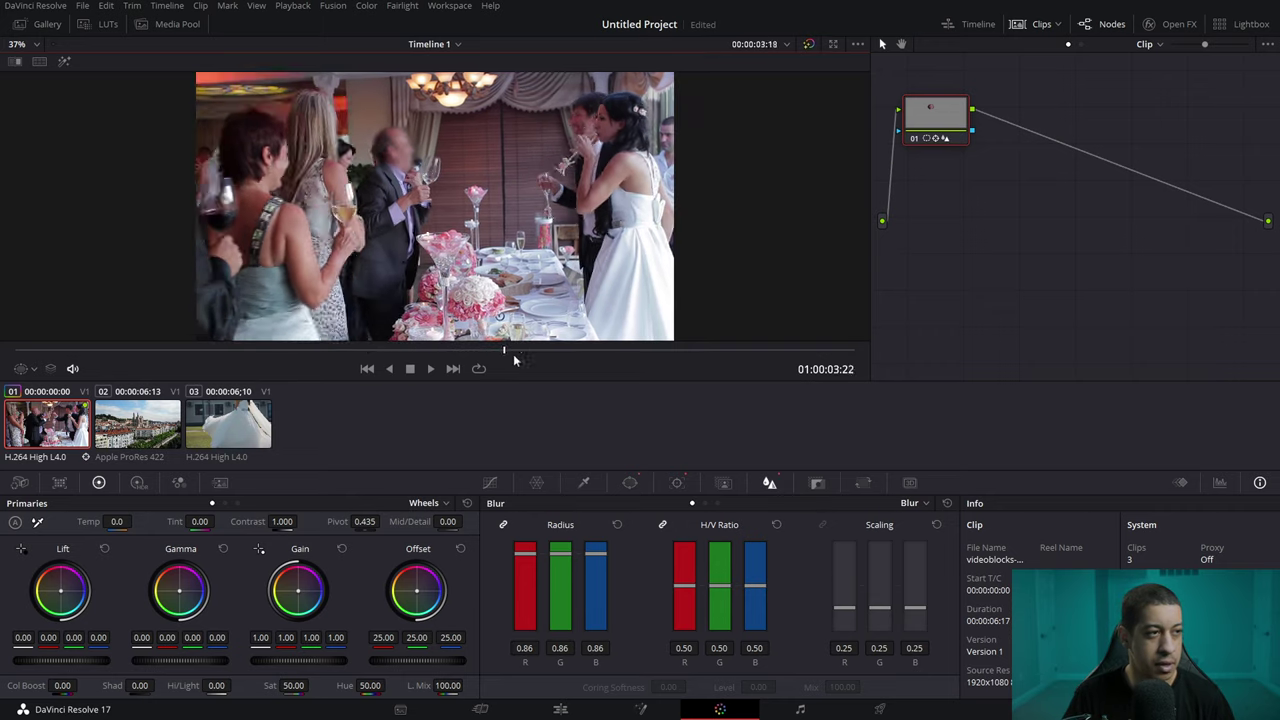
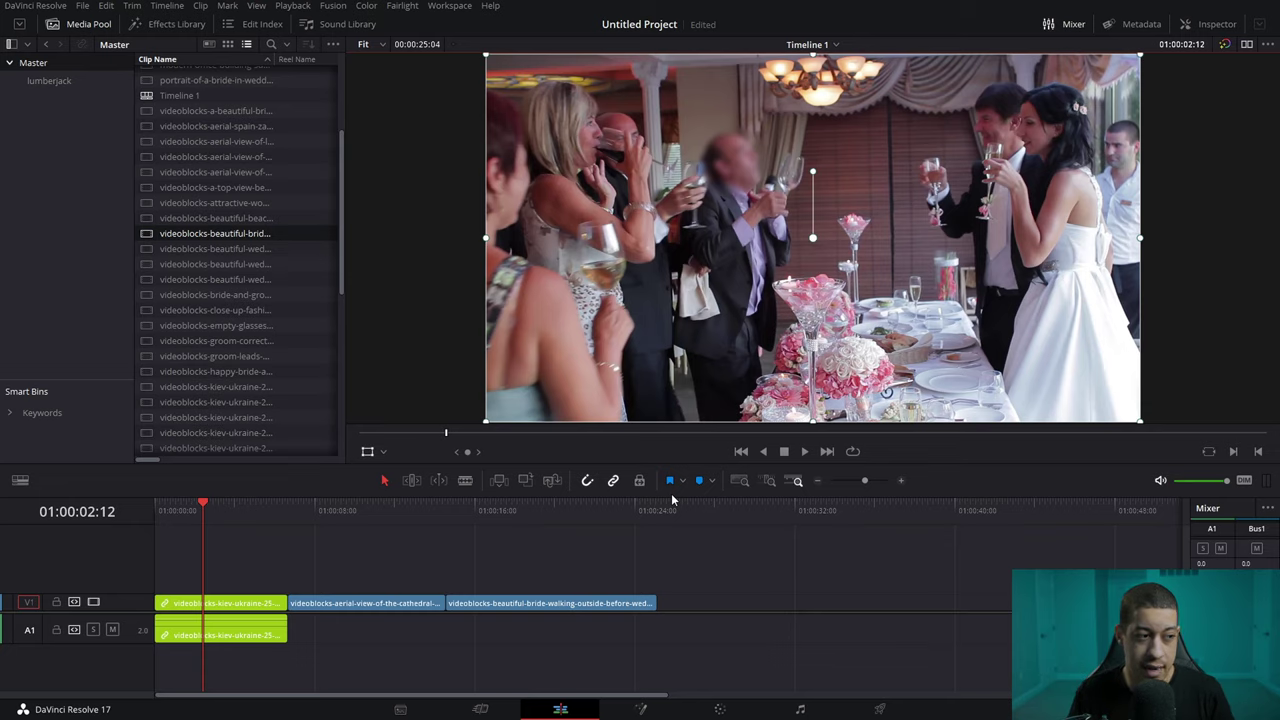
Add the aerial Zaragoza clip to video track 1, directly after the bride walking clip.
left_click_drag(363, 512, 782, 536)
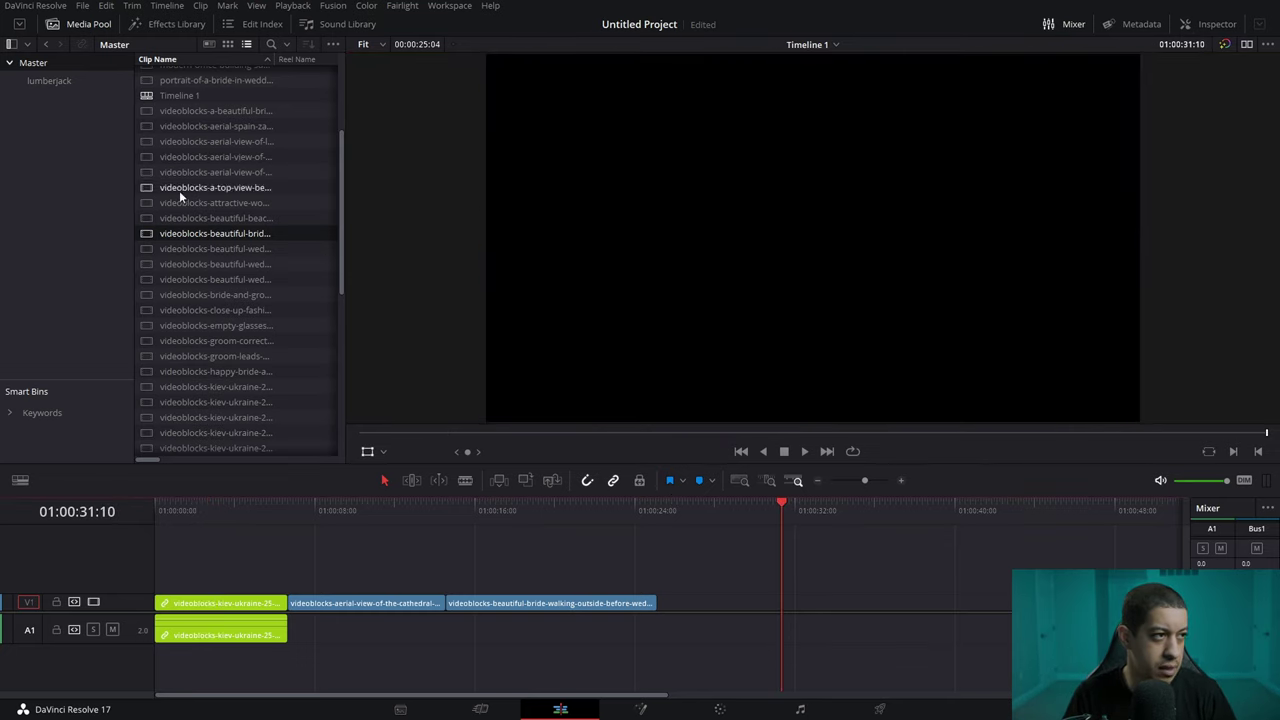
left_click(190, 130)
left_click_drag(175, 124, 888, 600)
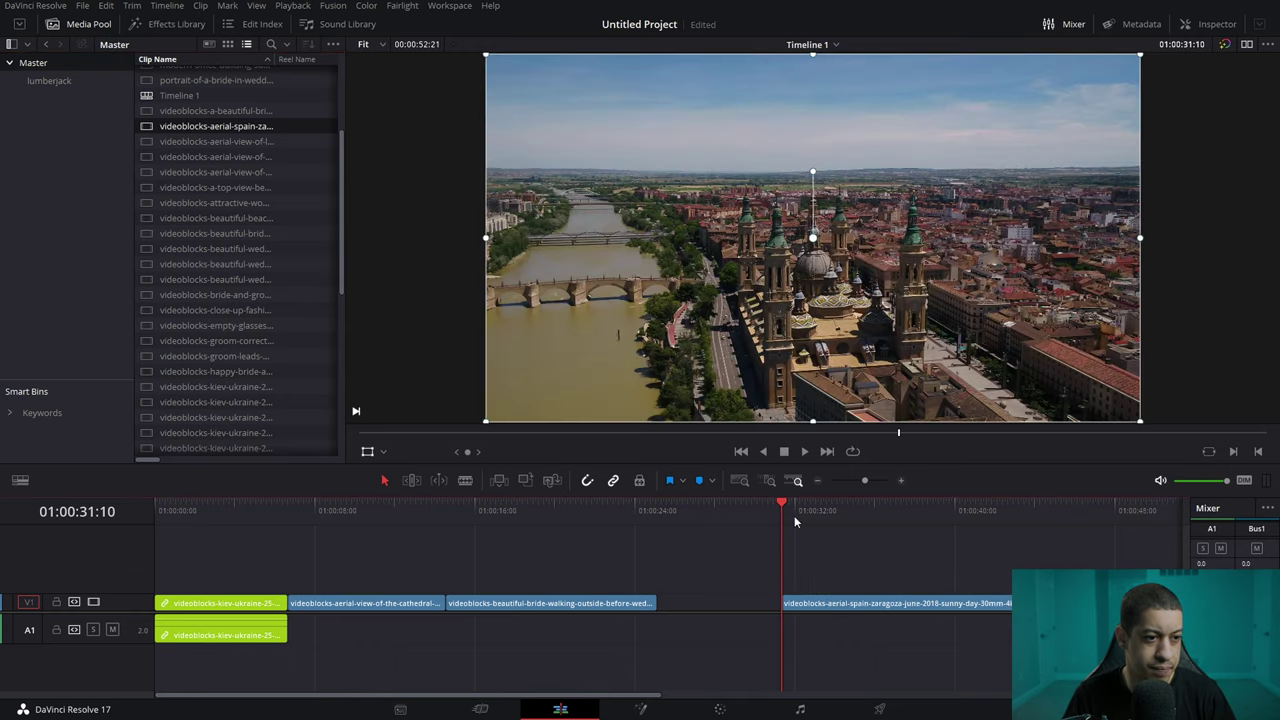
left_click(897, 510)
left_click_drag(906, 507, 1000, 516)
left_click_drag(1000, 603, 911, 614)
Play through the aerial Zaragoza clip, select it and add a blue marker on it at 01:00:28:05.
left_click(669, 510)
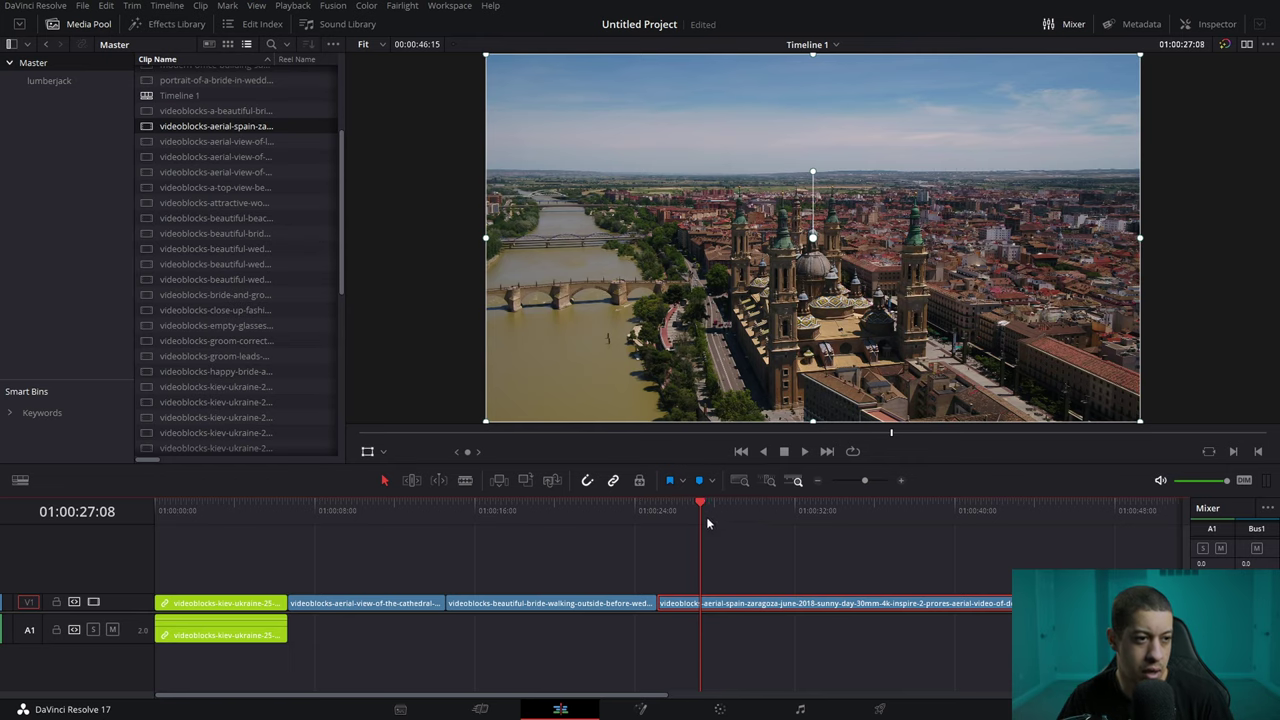
key("space")
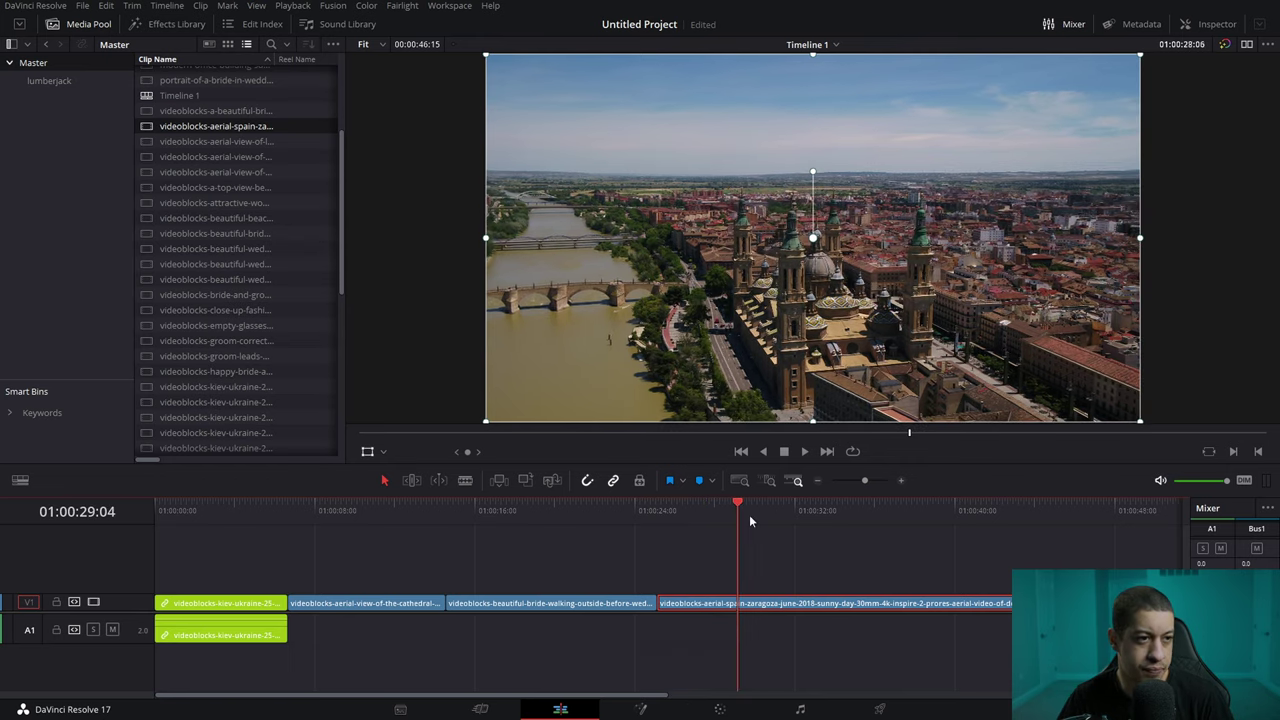
left_click_drag(760, 524, 718, 538)
left_click(908, 606)
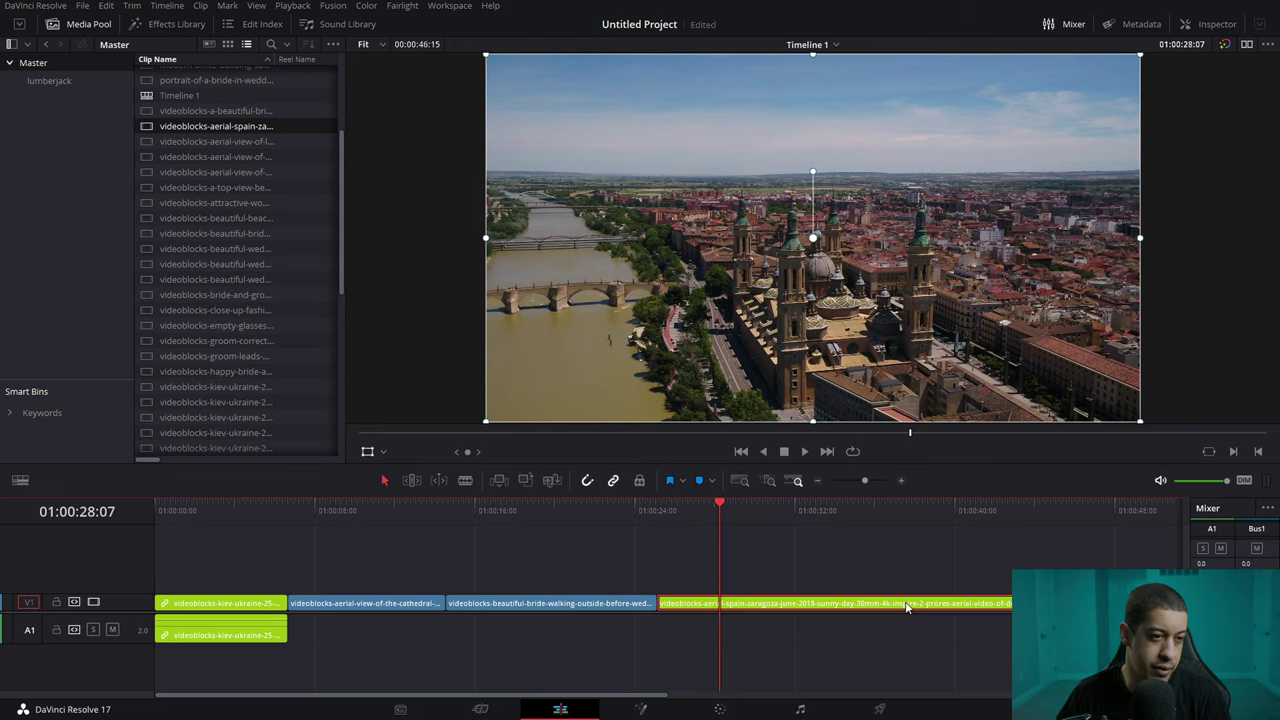
mouse_move(732, 512)
left_mouse_down()
mouse_move(777, 512)
mouse_move(740, 508)
left_mouse_up()
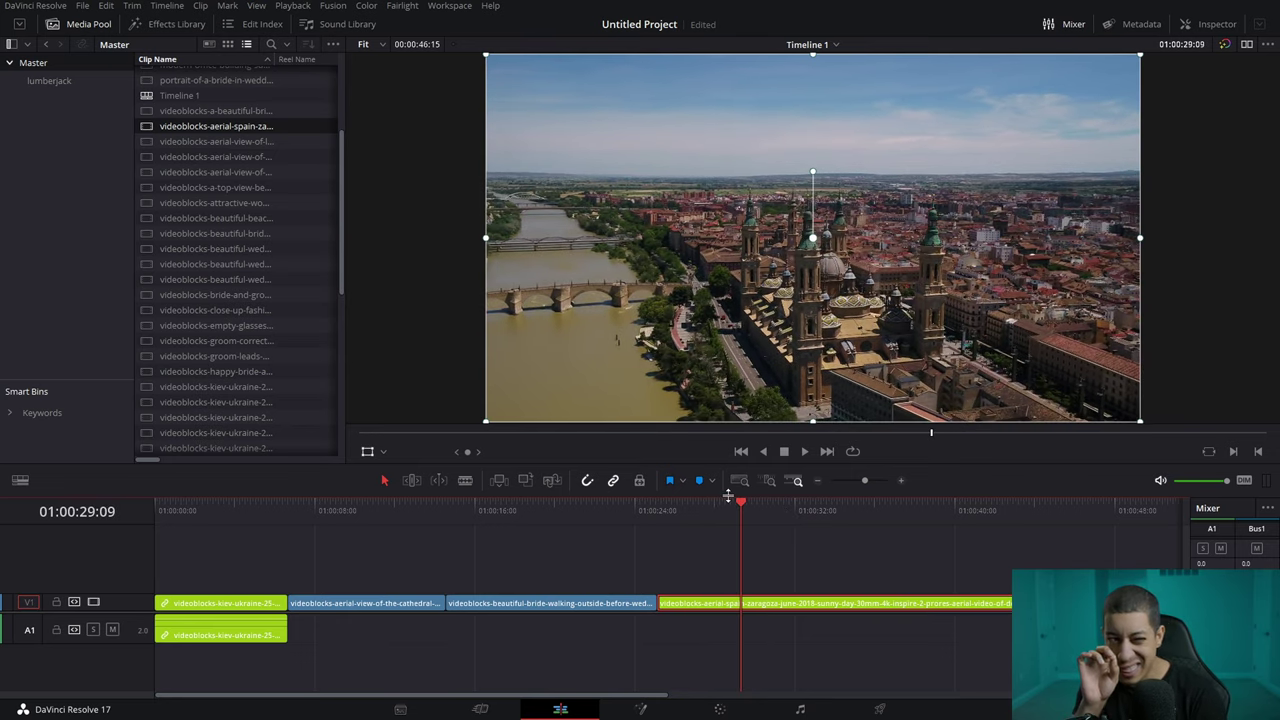
left_click(726, 510)
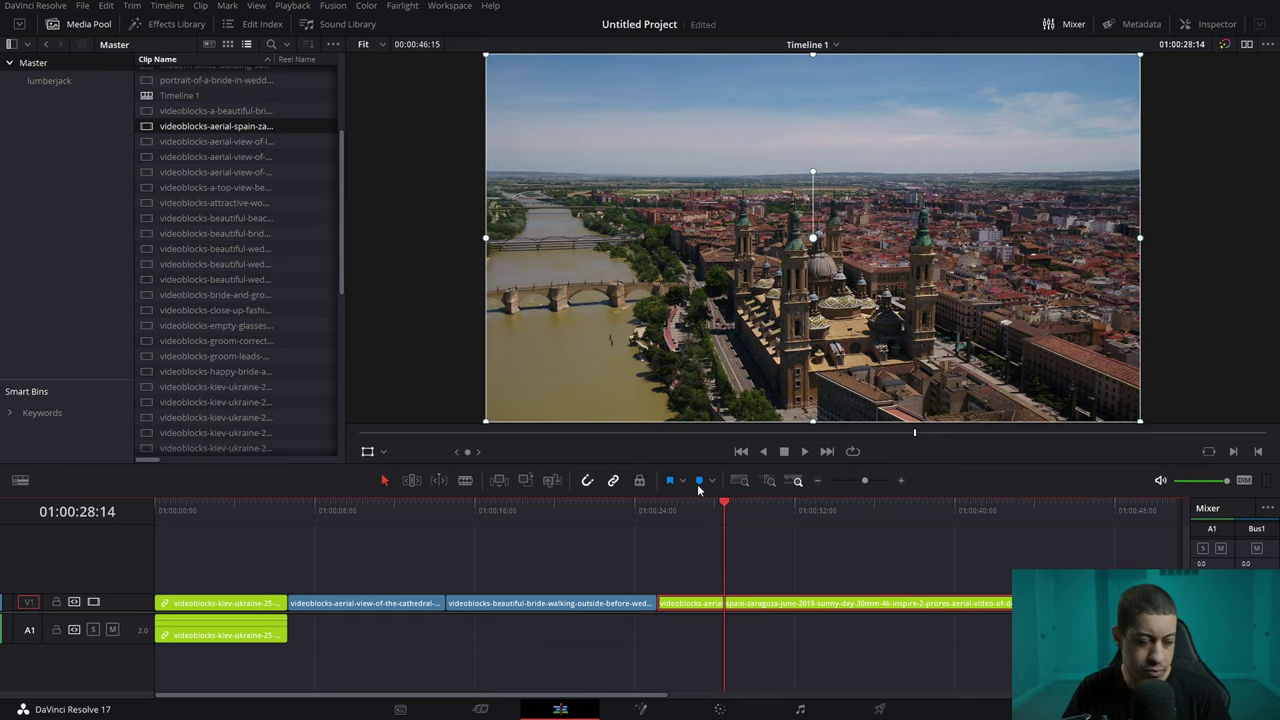
mouse_move(718, 518)
left_mouse_down()
mouse_move(678, 507)
mouse_move(719, 507)
left_mouse_up()
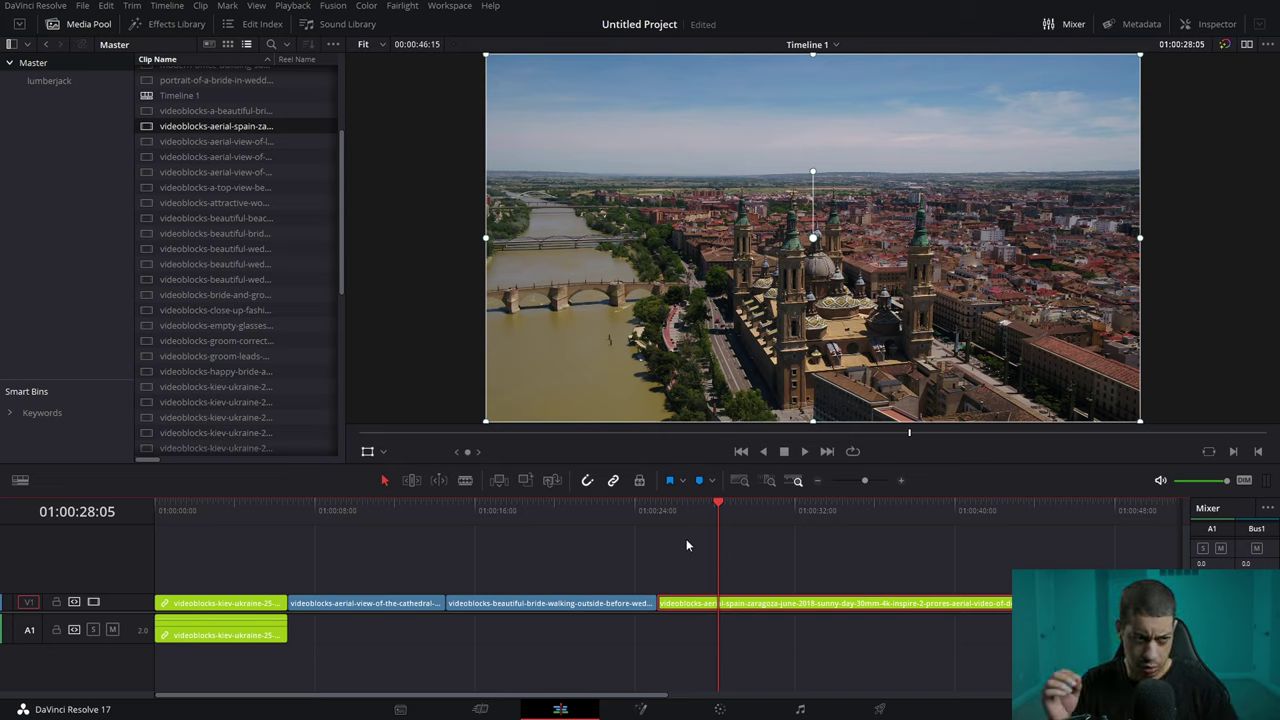
left_click(702, 484)
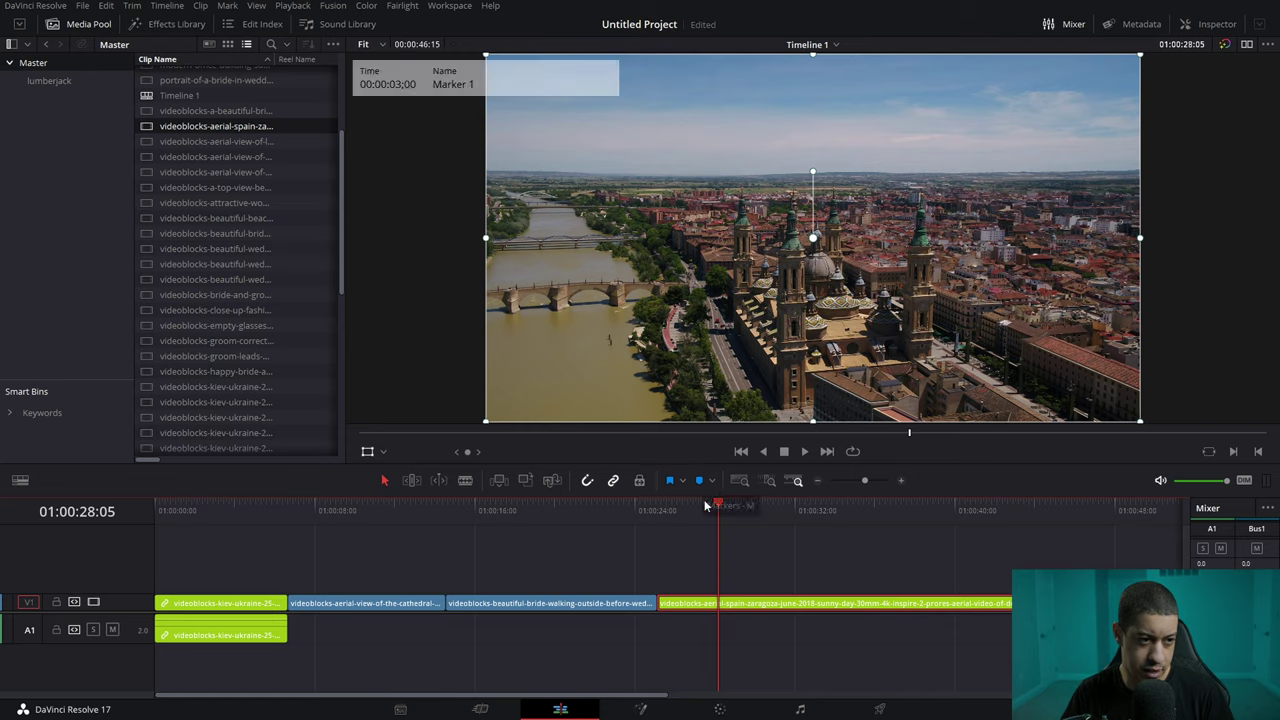
Increase the video track height enough to show clip thumbnails, and return the playhead to the marker at 01:00:28:05.
left_click(20, 480)
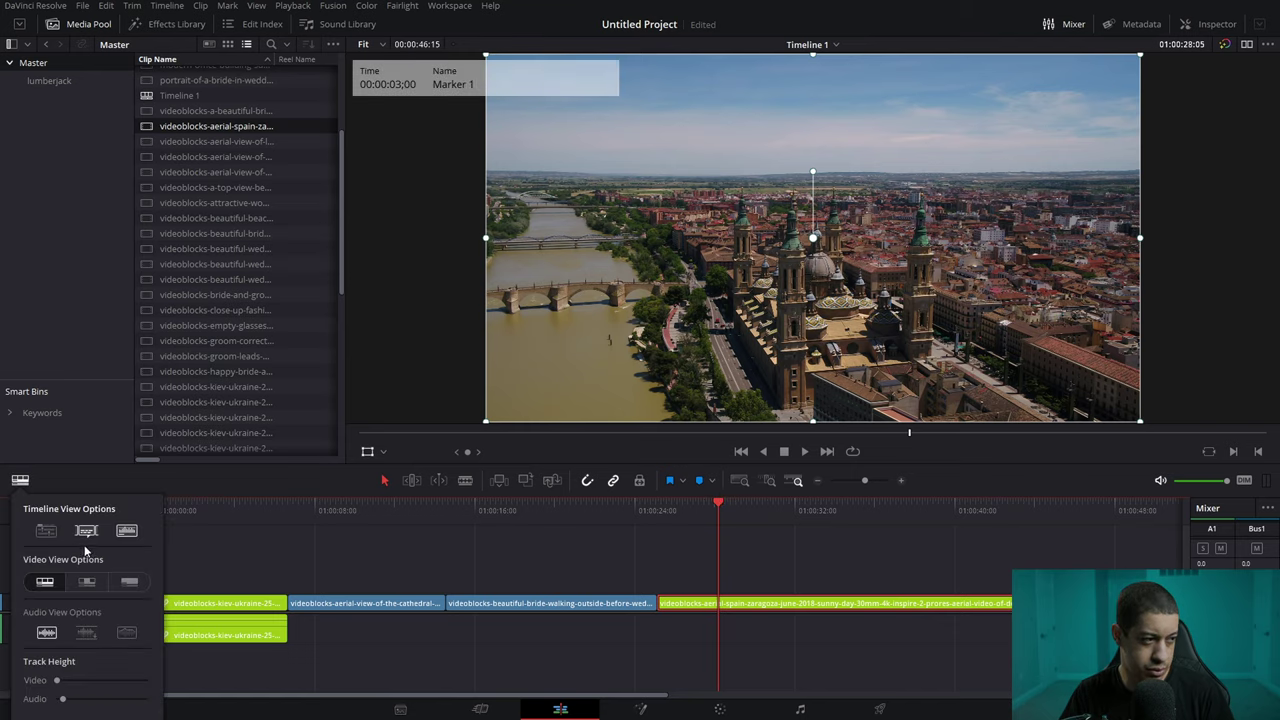
left_click_drag(57, 680, 120, 680)
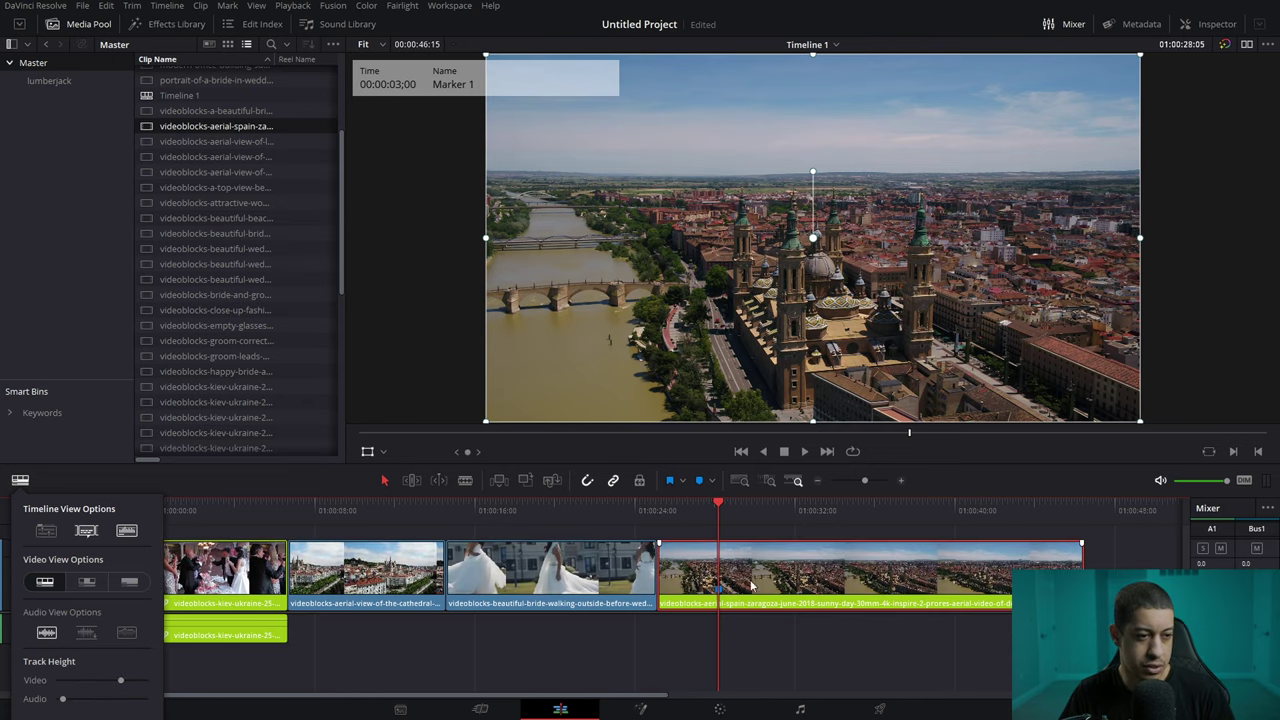
left_click(728, 608)
key("shift+Left")
key("shift+Left")
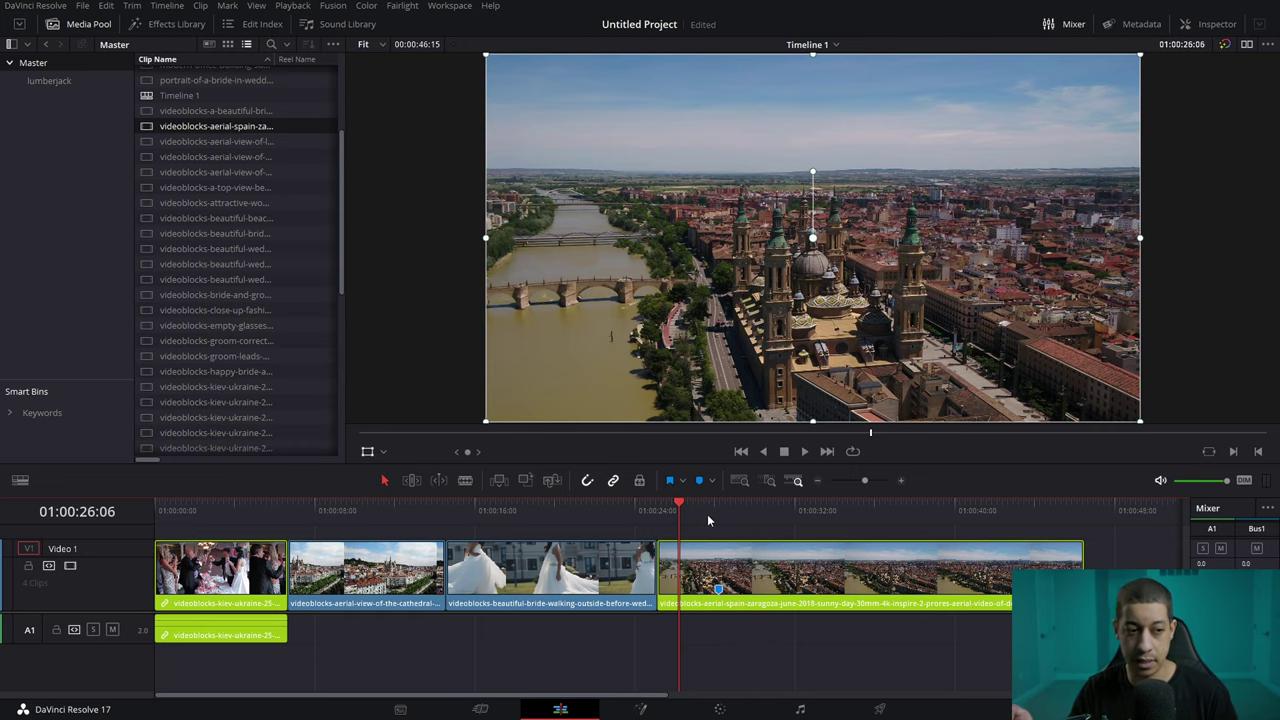
key("shift+Right")
key("shift+Right")
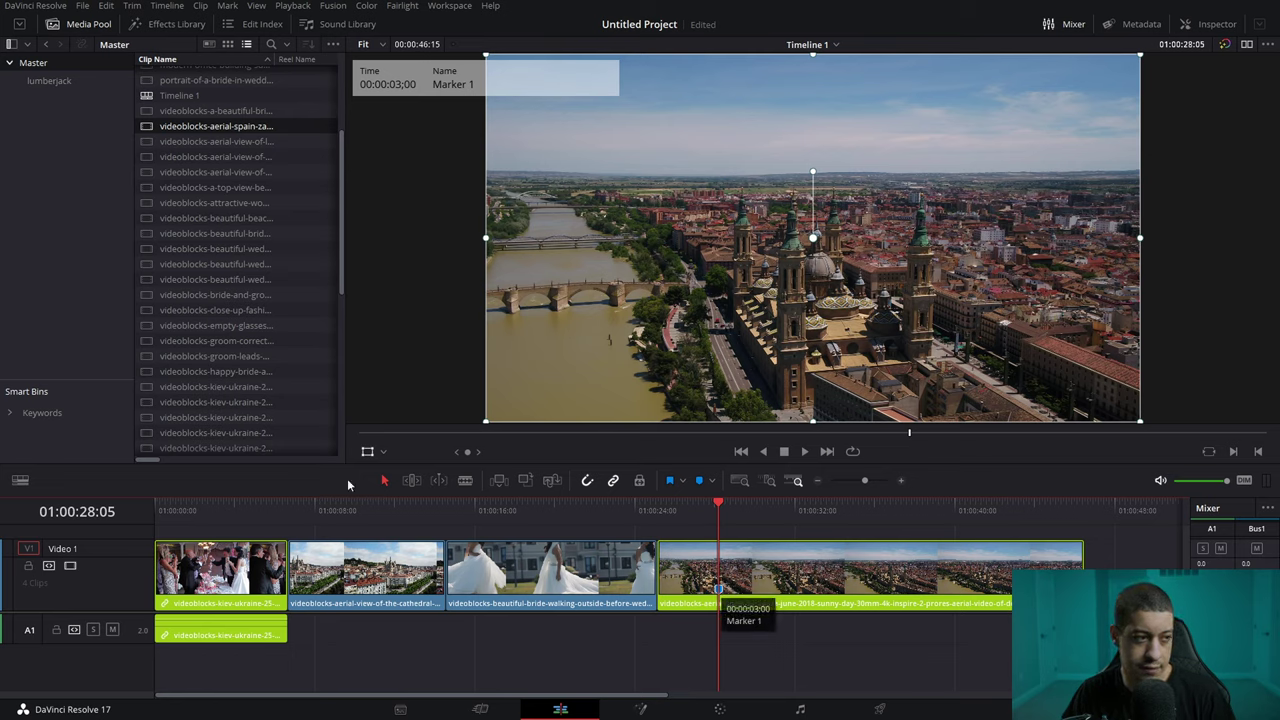
Switch the viewer overlay to Annotations and draw a red circle around the vehicles on the road beside the cathedral.
left_click(384, 452)
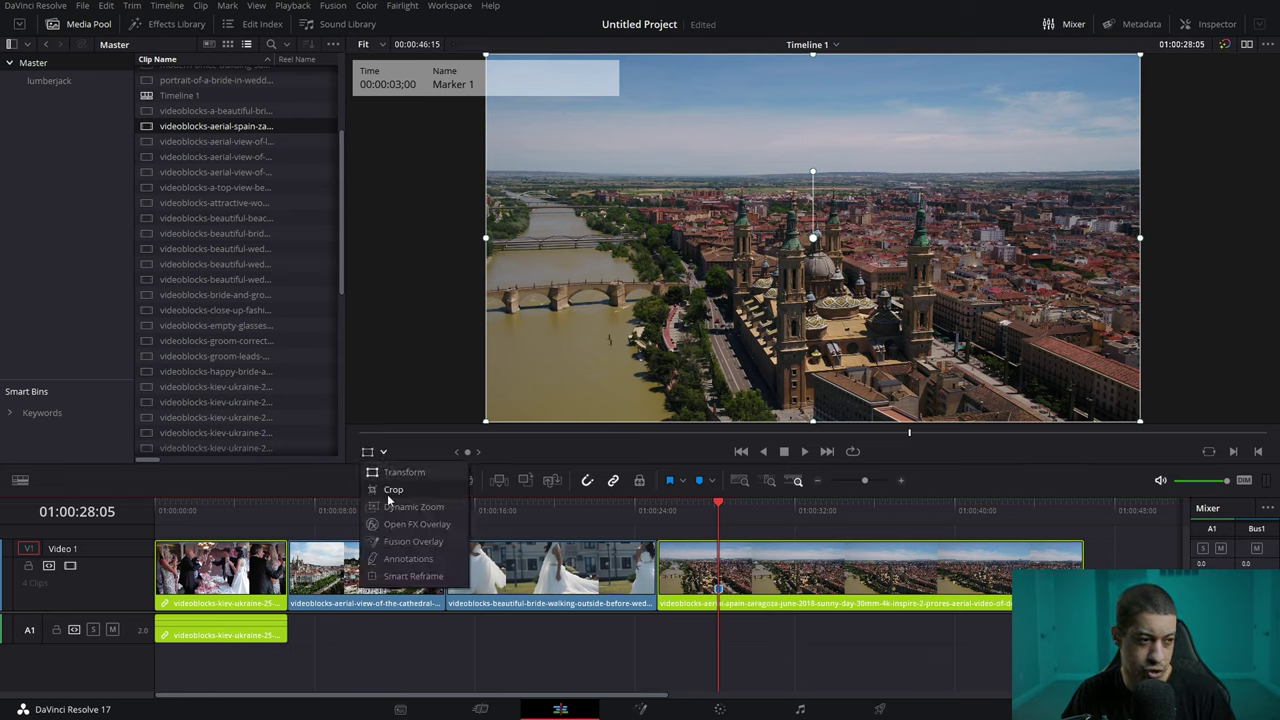
left_click(402, 558)
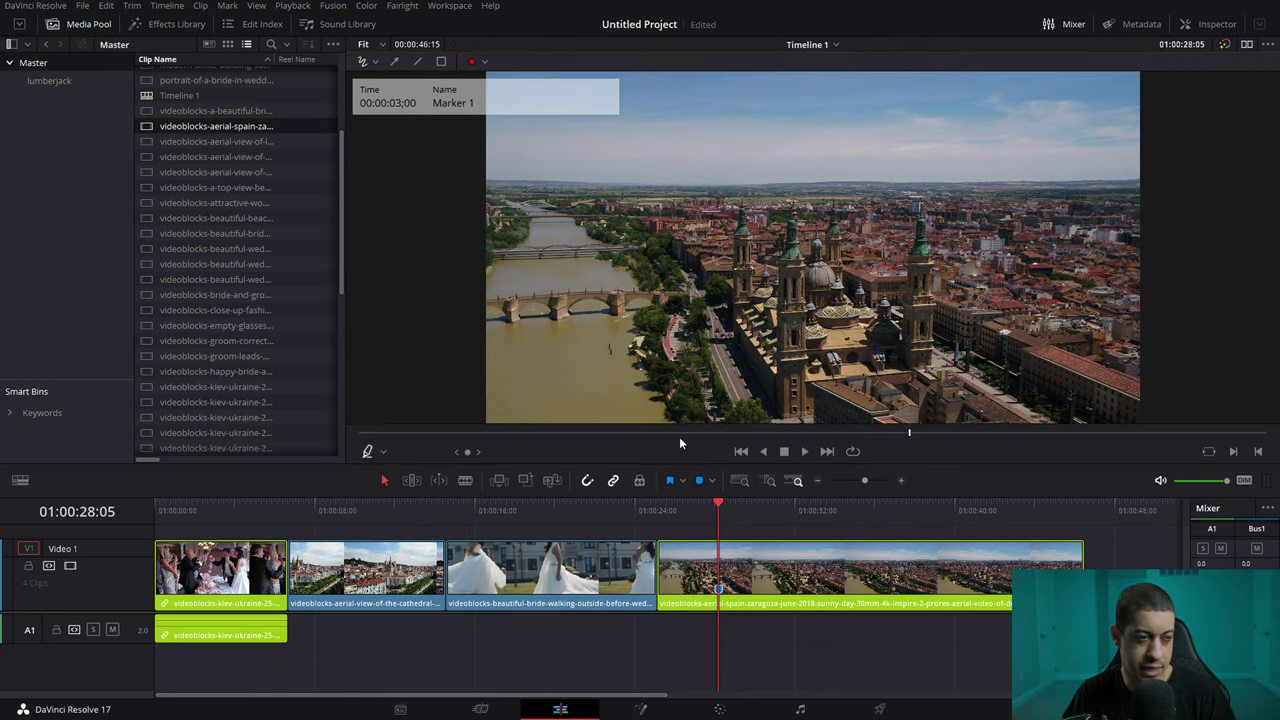
mouse_move(737, 321)
left_mouse_down()
mouse_move(711, 304)
mouse_move(685, 314)
mouse_move(691, 350)
mouse_move(734, 356)
mouse_move(742, 318)
left_mouse_up()
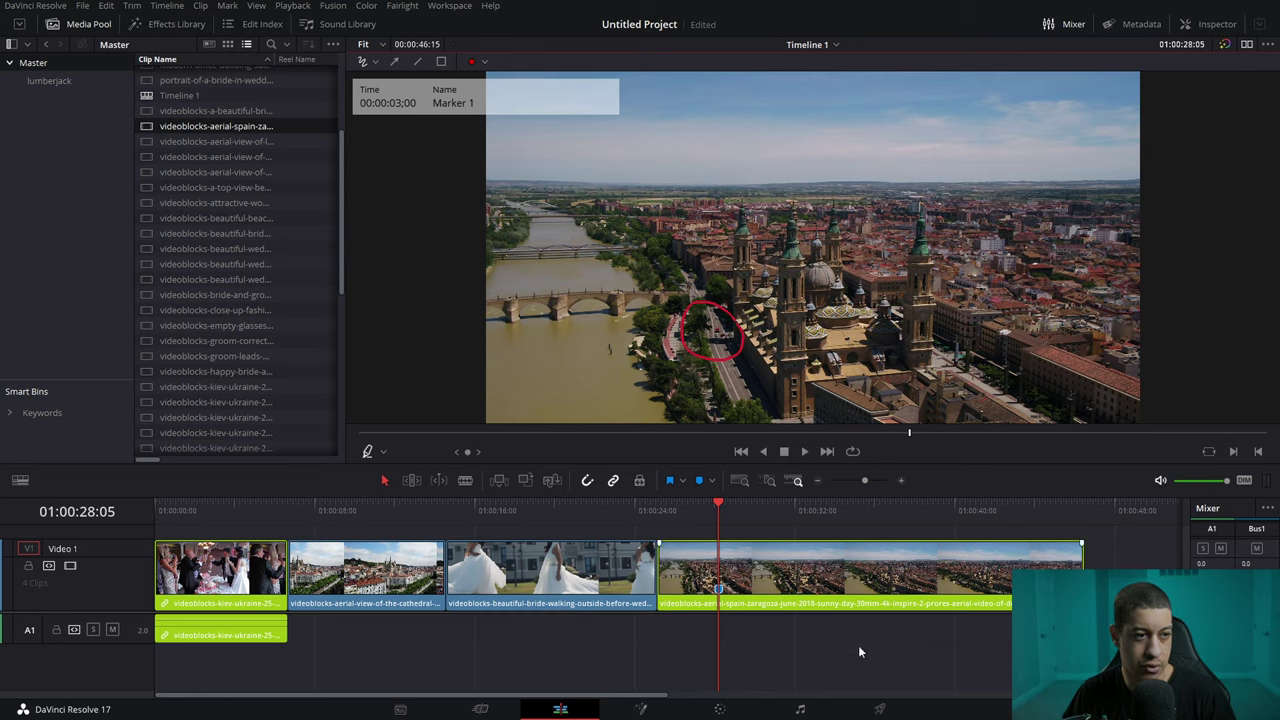
Add the note "blur this car" to the marker on the aerial Zaragoza clip.
double_click(721, 592)
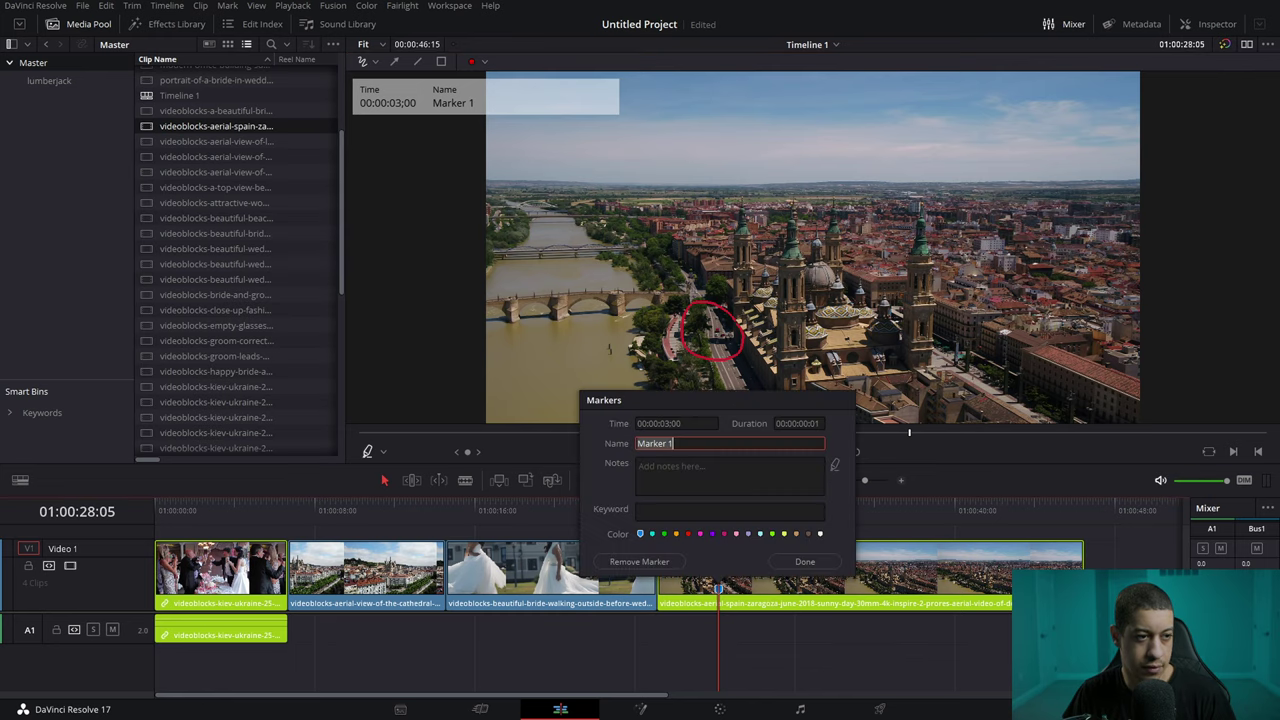
type("blur this car")
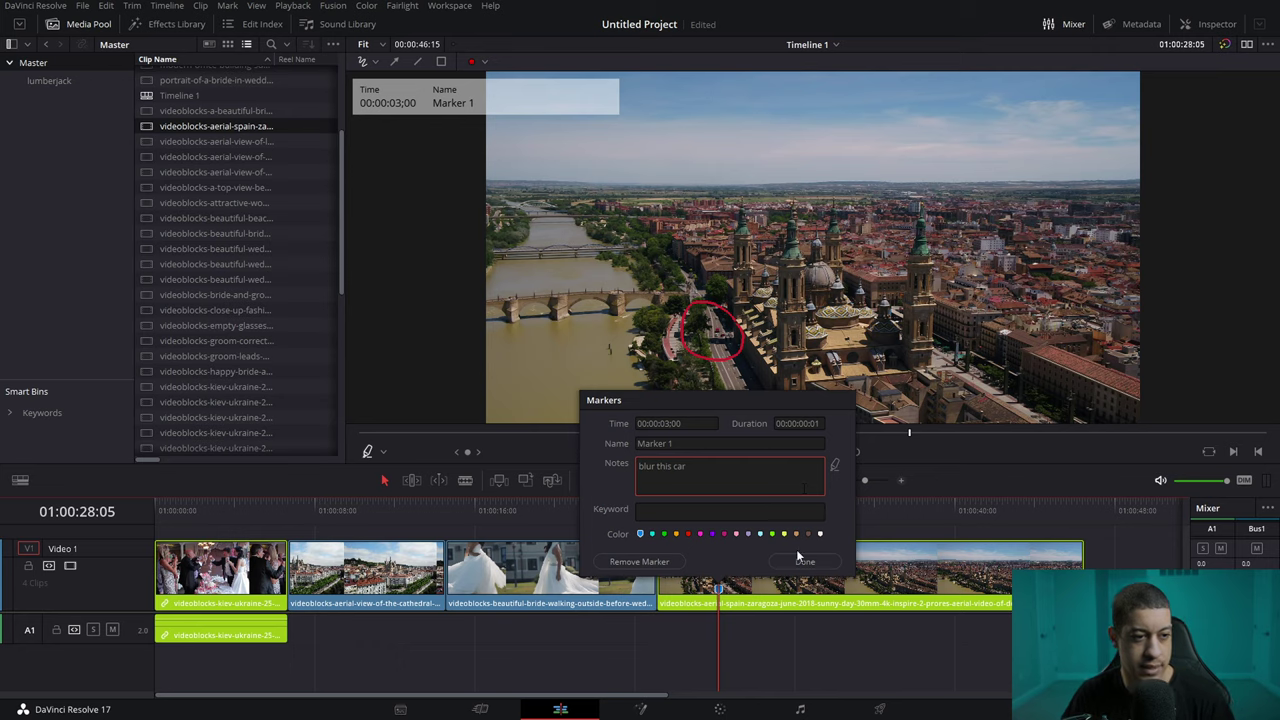
left_click(803, 562)
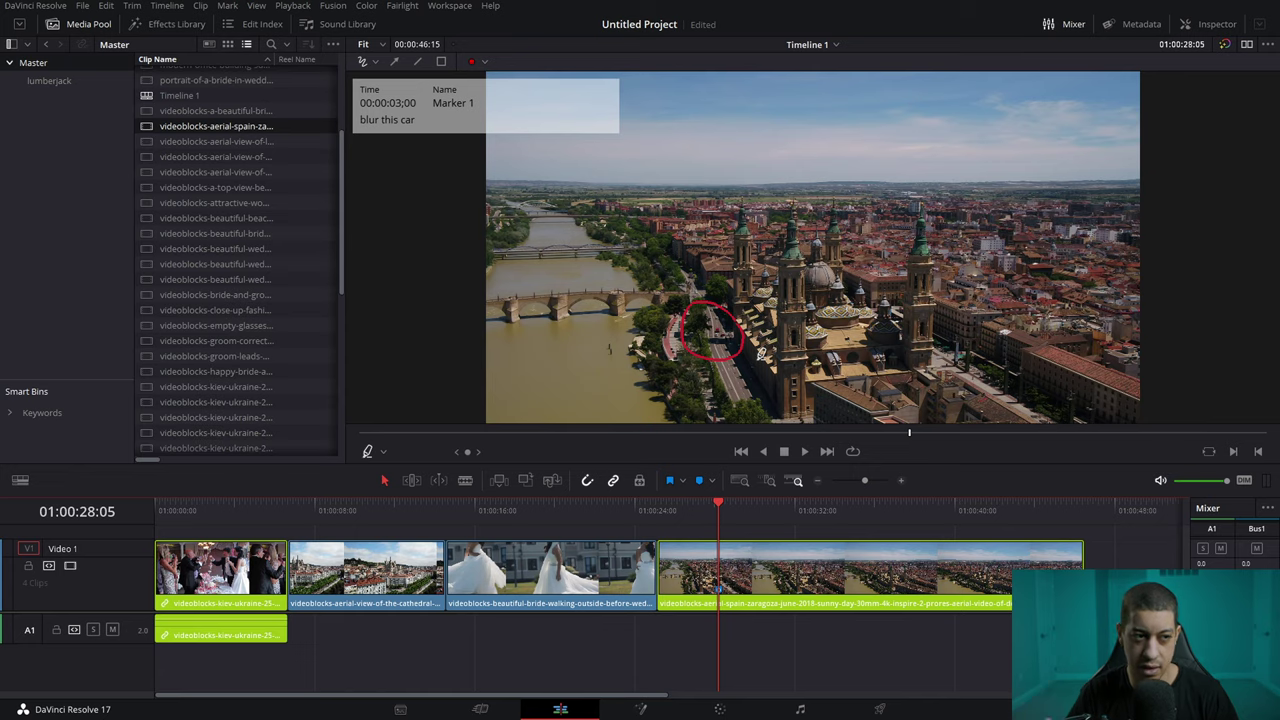
Play and scrub past the marker to check how the annotation displays around that frame.
mouse_move(725, 528)
left_mouse_down()
mouse_move(765, 518)
mouse_move(693, 514)
mouse_move(724, 516)
left_mouse_up()
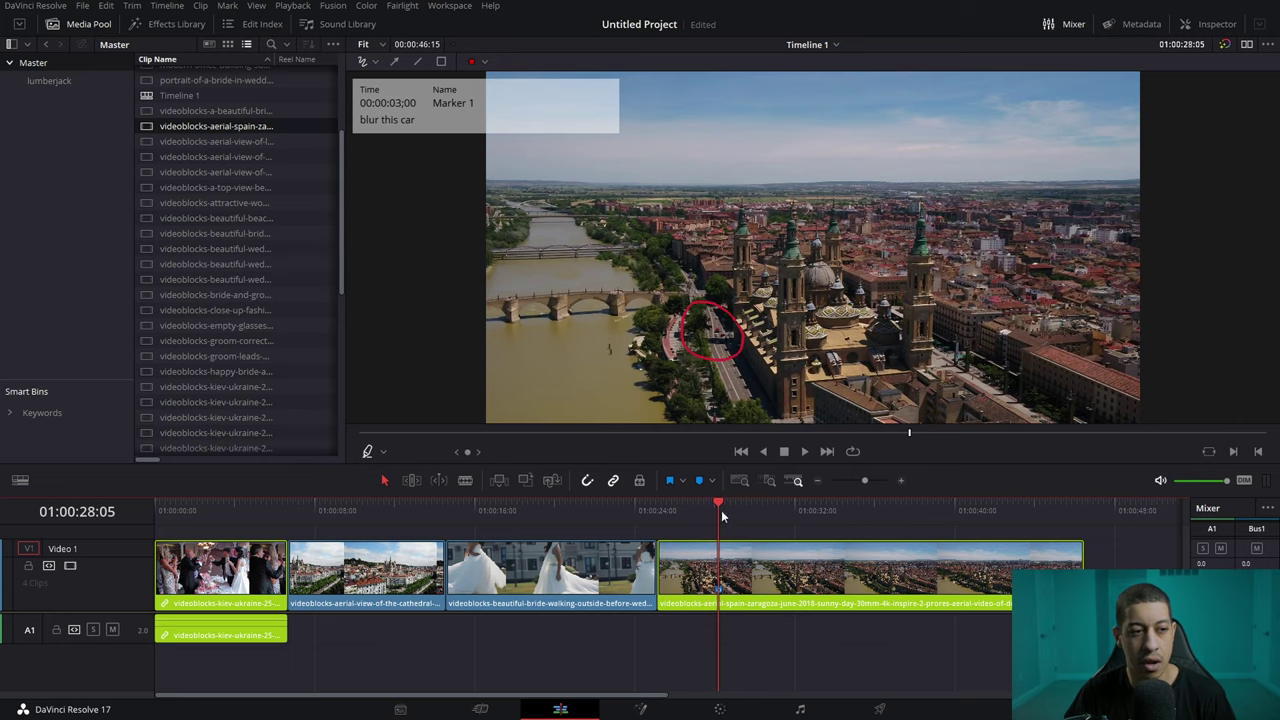
left_click(703, 512)
key("space")
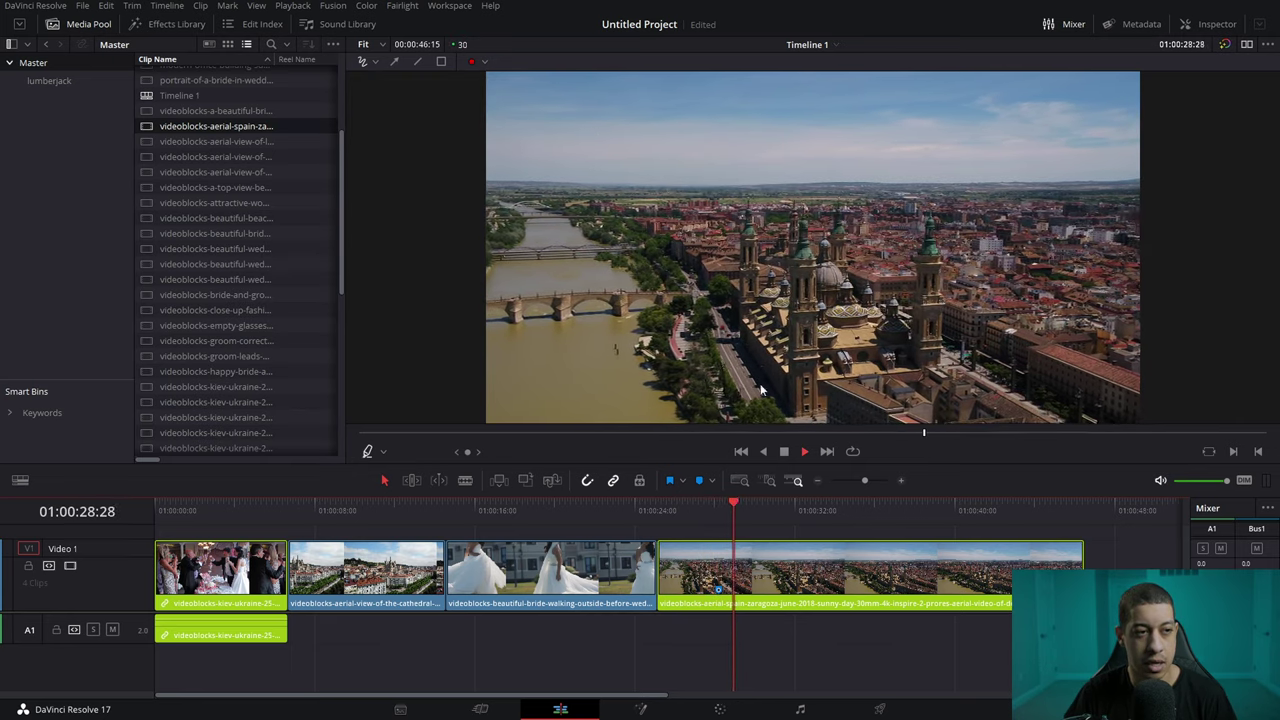
key("space")
left_click(731, 516)
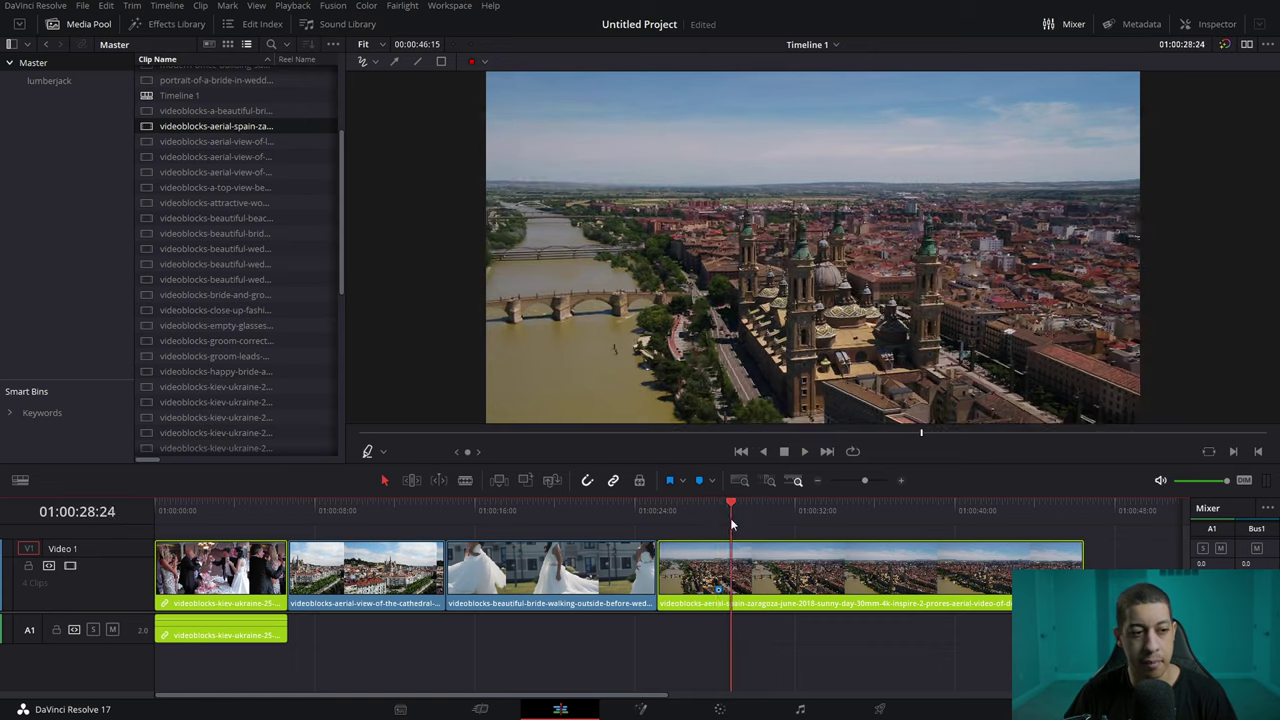
left_click_drag(731, 516, 712, 520)
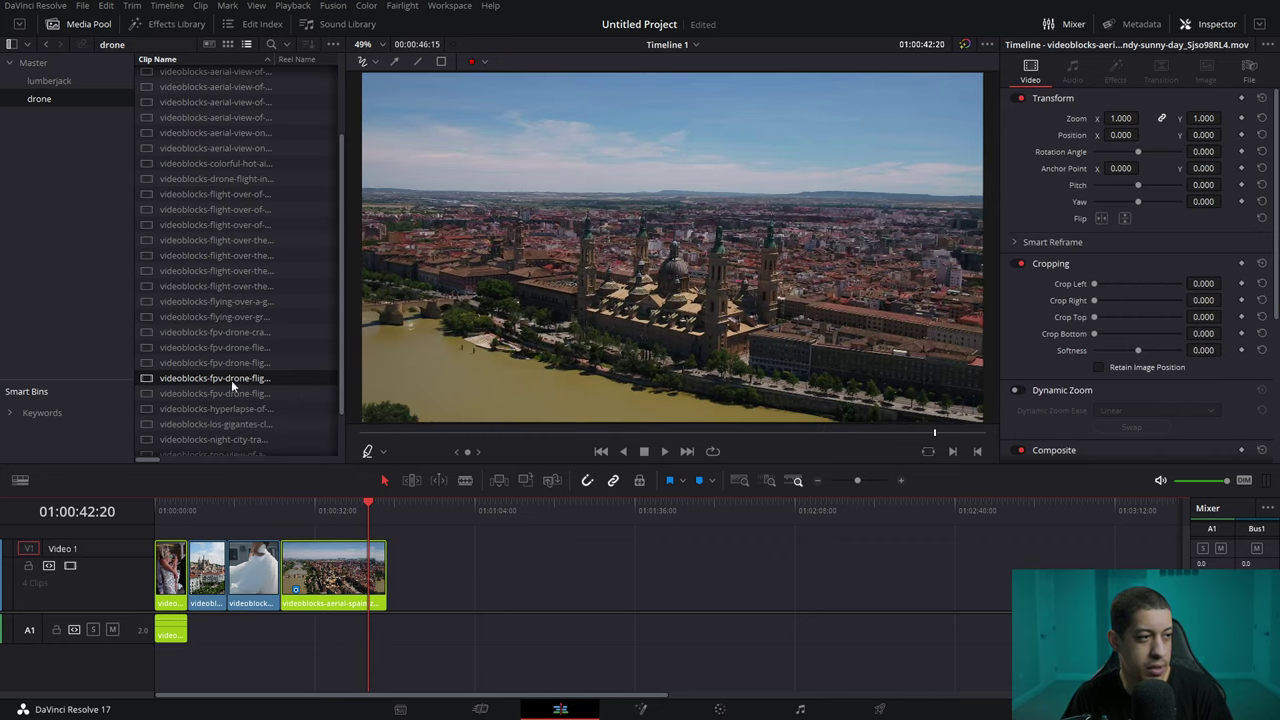
Add three FPV drone clips and the Pamplona cathedral interior clip to video track 1, beyond the aerial Zaragoza clip.
left_click_drag(231, 380, 530, 590)
left_click_drag(282, 395, 612, 592)
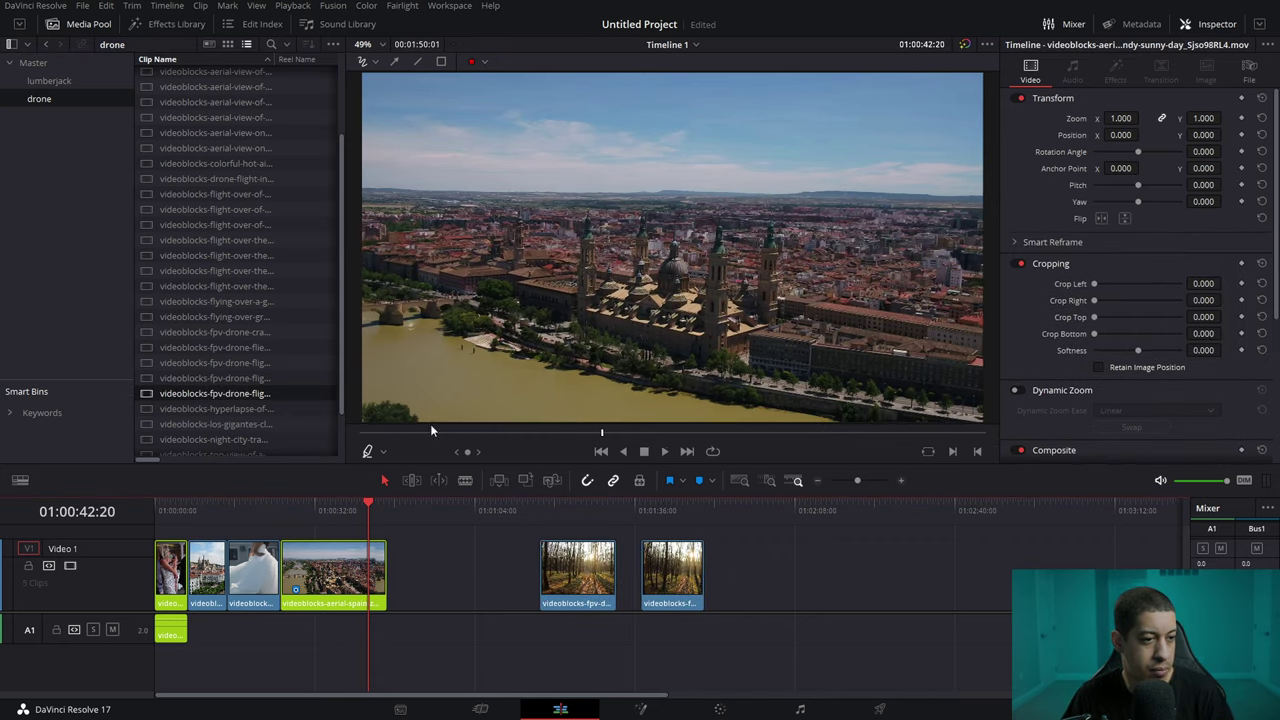
left_click_drag(215, 347, 777, 549)
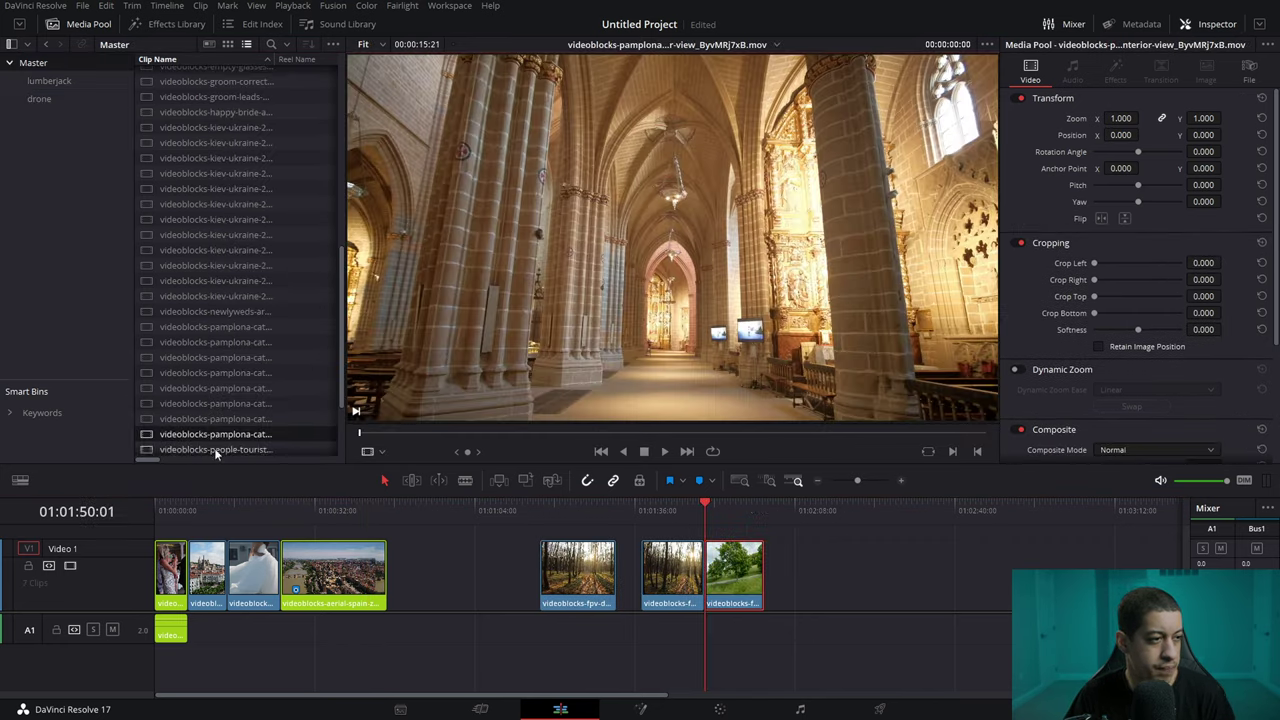
left_click_drag(207, 432, 817, 604)
Move the second forest clip and the green tree clip together to directly after the Pamplona cathedral clip.
left_click(832, 510)
left_click(680, 594, "ctrl")
left_click_drag(680, 594, 930, 590)
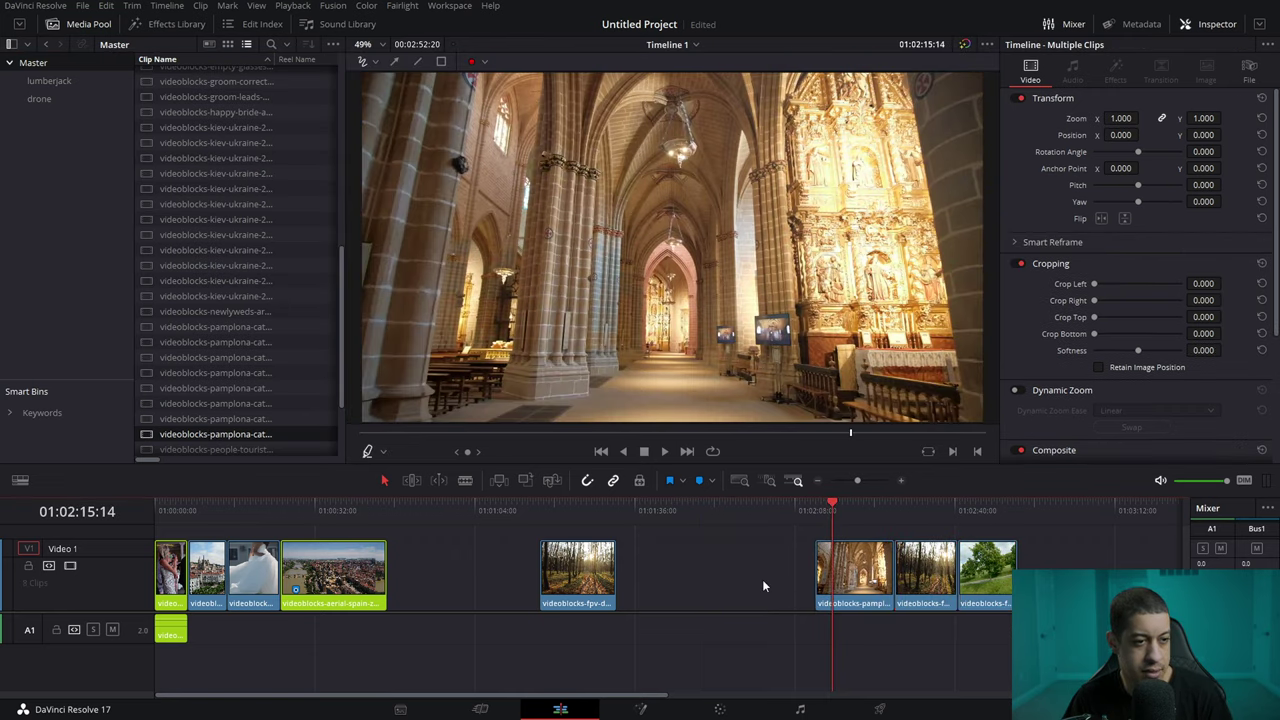
Delete the gap before the cathedral clip and place a duplicate of that clip after the green tree clip.
left_click(773, 585)
key("Delete")
left_click_drag(662, 585, 864, 589)
Set the first cathedral clip's zoom to 2.240 and its Y position to 271.000, and play it from the start.
left_click_drag(628, 513, 657, 526)
key("shift+v")
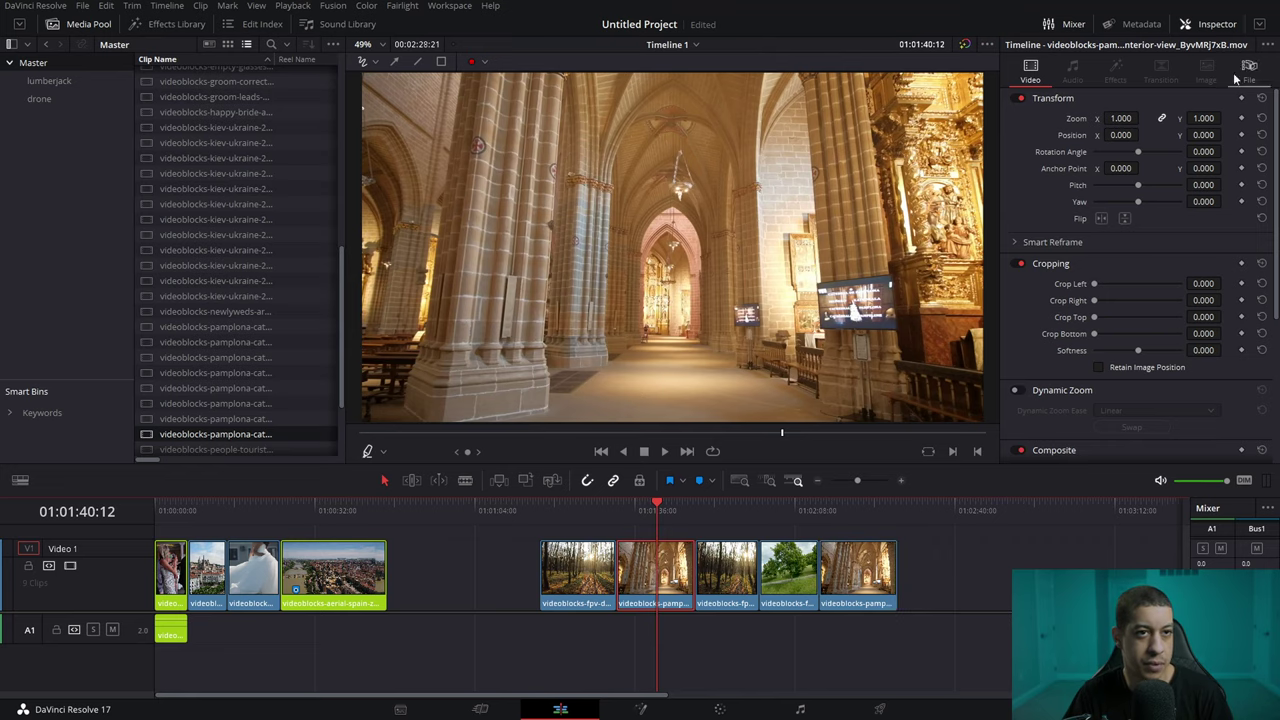
left_click_drag(1130, 118, 1227, 134)
left_click(618, 508)
key("space")
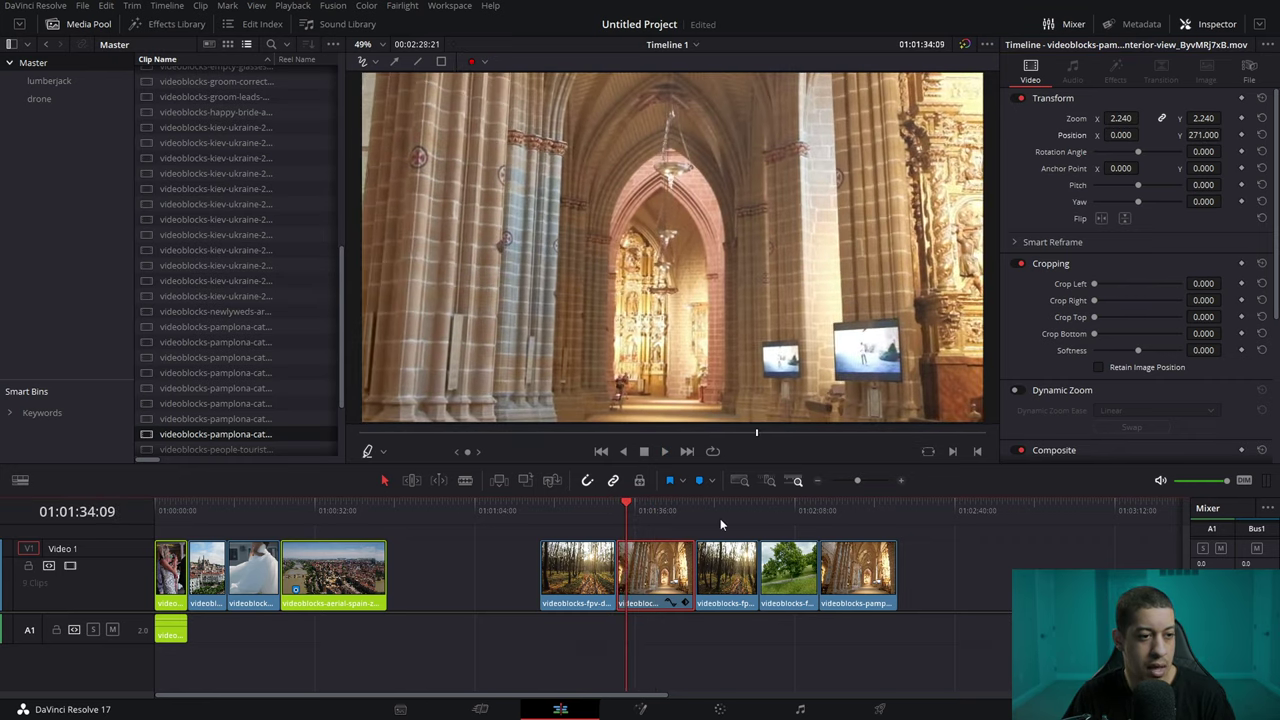
Trim the end of the duplicate cathedral clip to 01:02:19:14 and check the shortened clip.
left_click(758, 510)
left_click(850, 513)
left_click(852, 512)
left_click(876, 586)
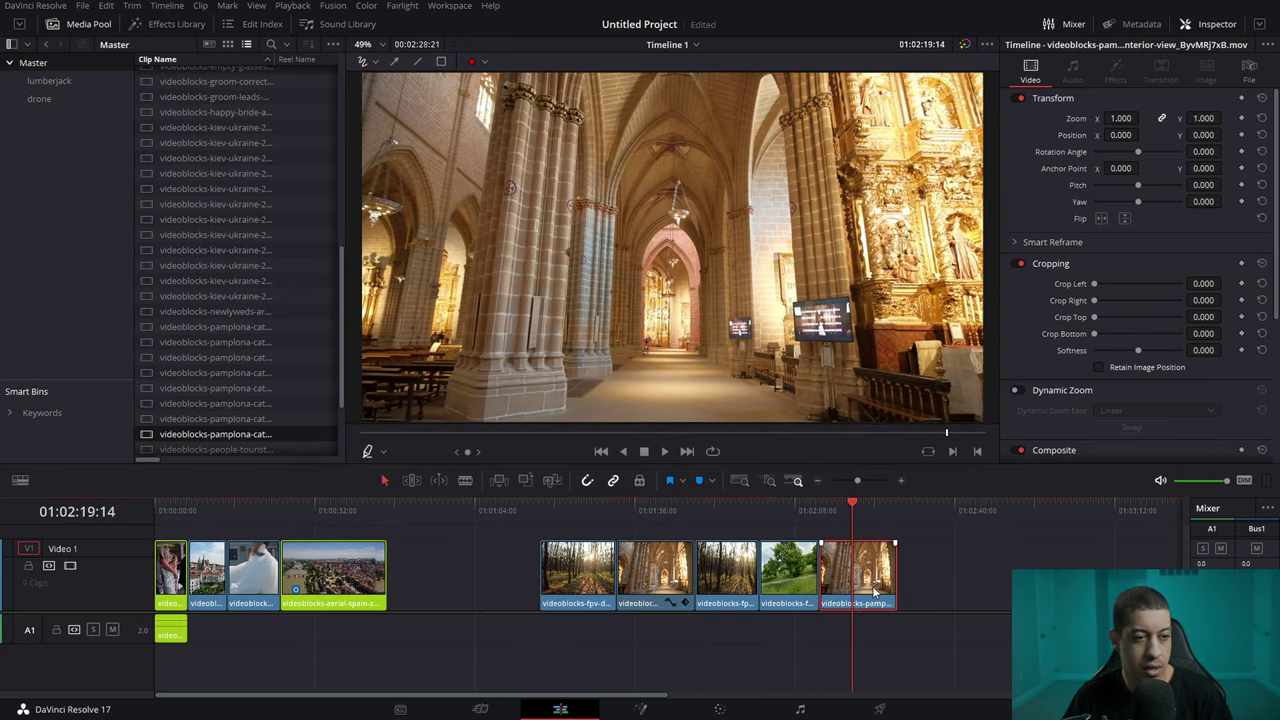
key("shift+bracketright")
left_click(838, 510)
left_click(832, 511)
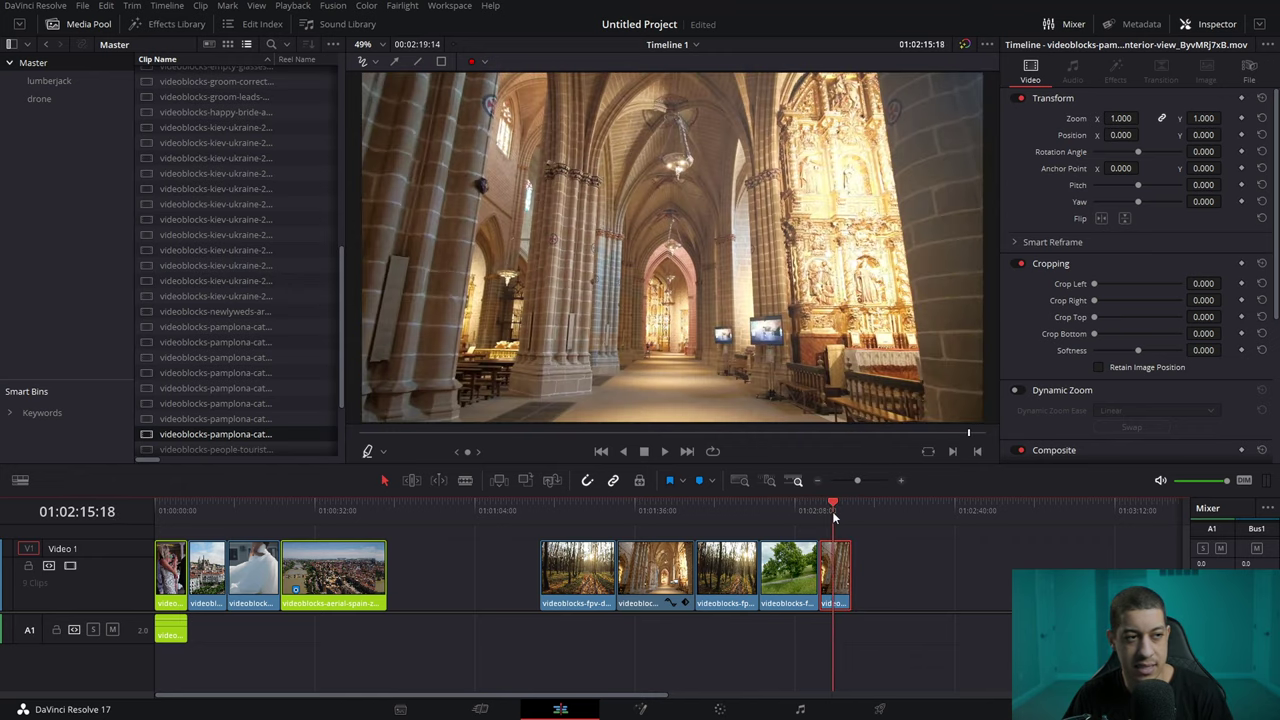
Copy the first Pamplona cathedral clip in the timeline, with its zoom and position settings.
left_click(648, 583)
left_click_drag(652, 511, 640, 511)
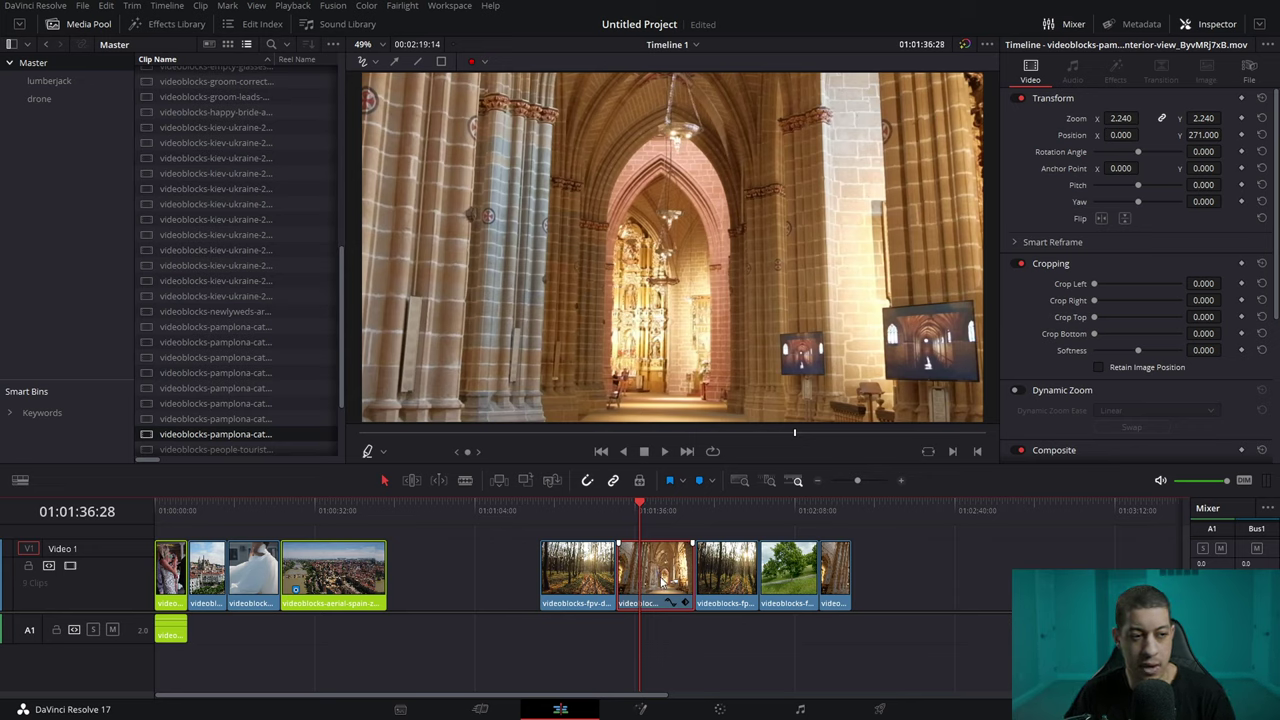
right_click(659, 573)
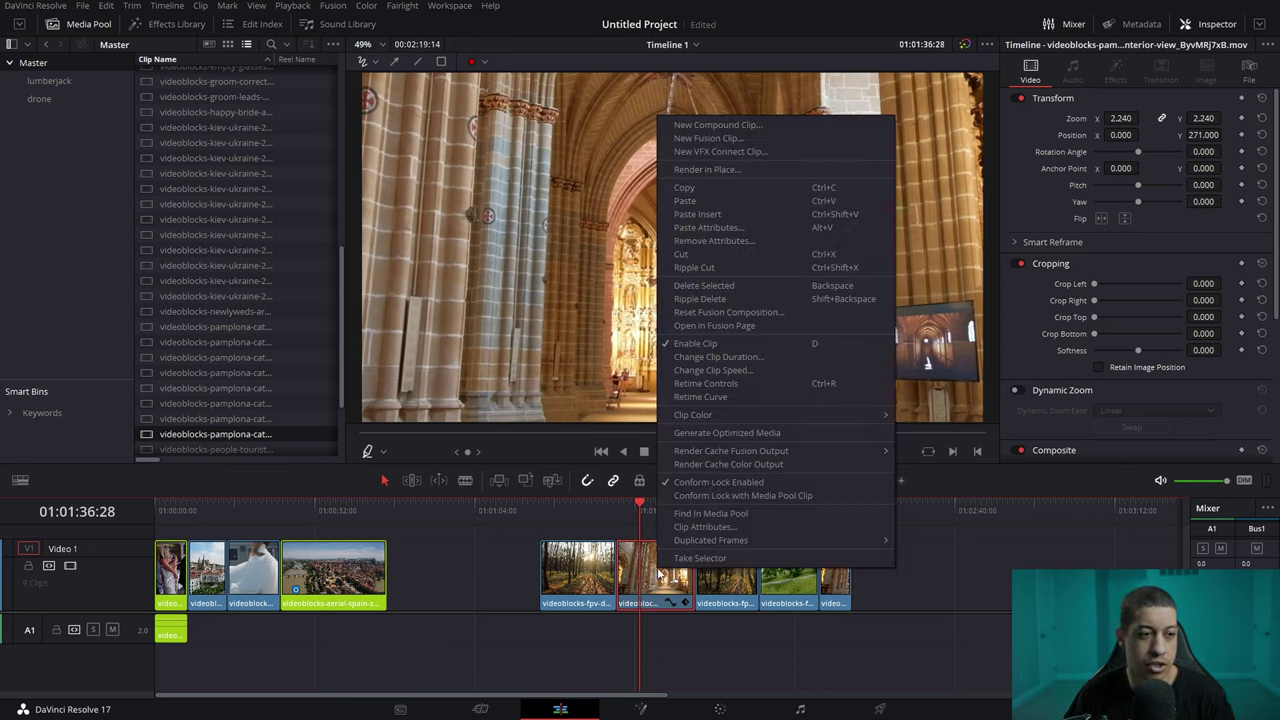
left_click(718, 187)
Paste only the position and zoom attributes onto the duplicate cathedral clip, maintaining keyframe timing, and check the reframed shot.
left_click_drag(717, 518, 834, 540)
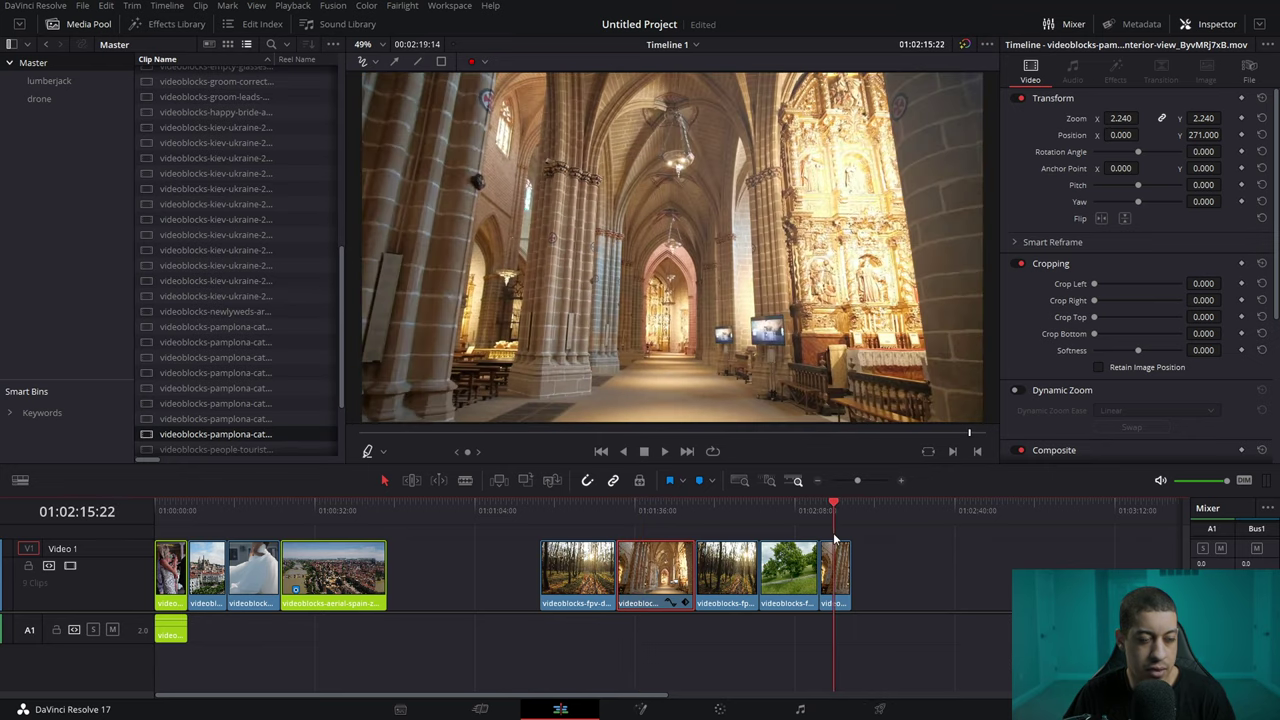
right_click(840, 585)
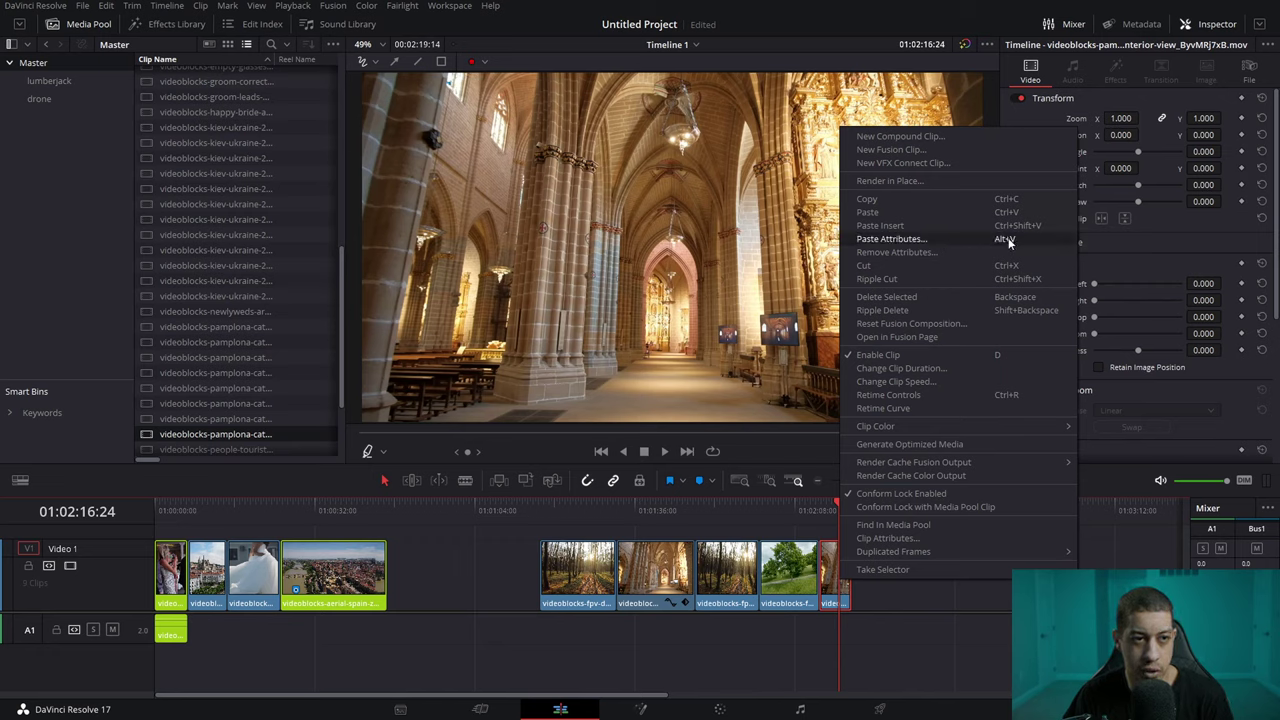
left_click(888, 239)
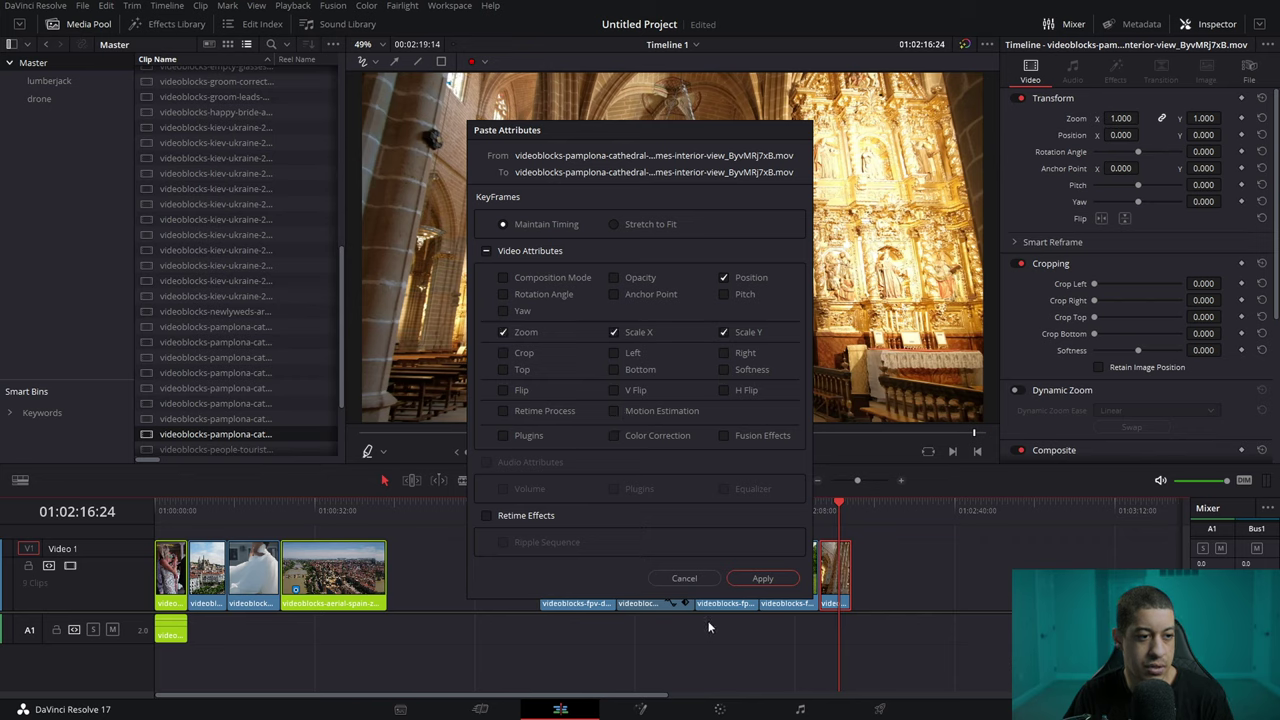
left_click(762, 578)
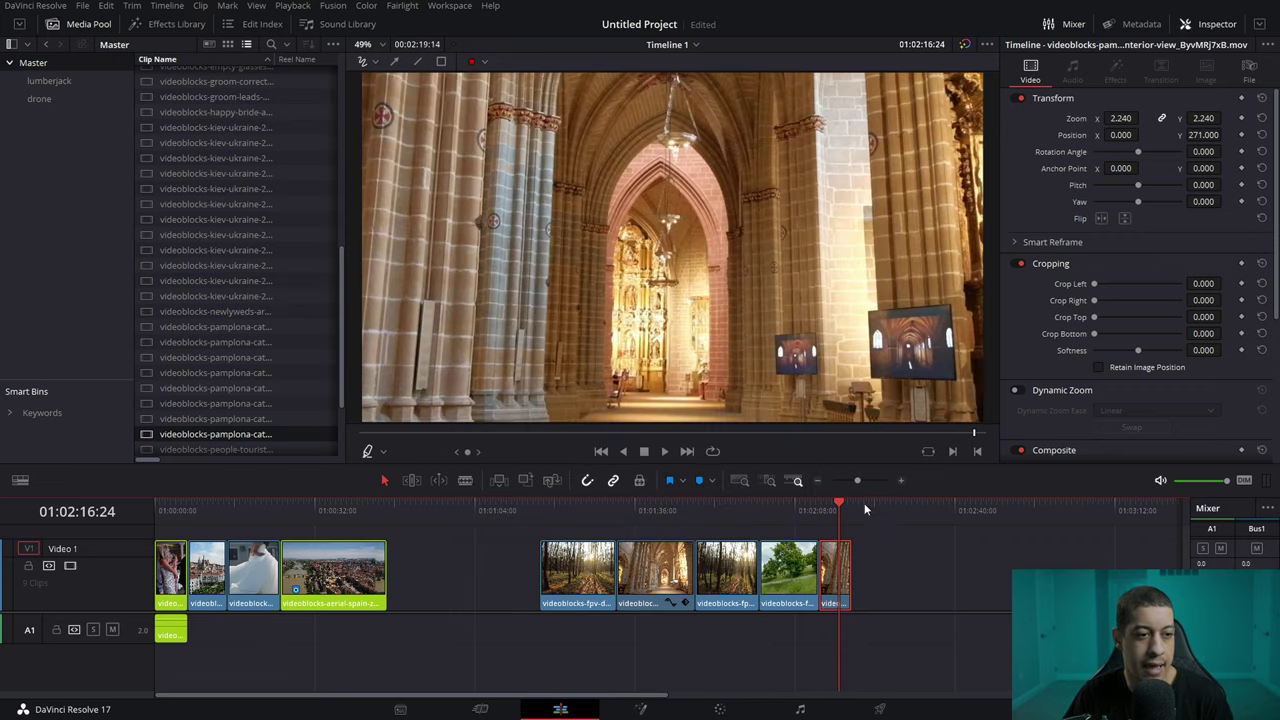
left_click(831, 512)
left_click(835, 512)
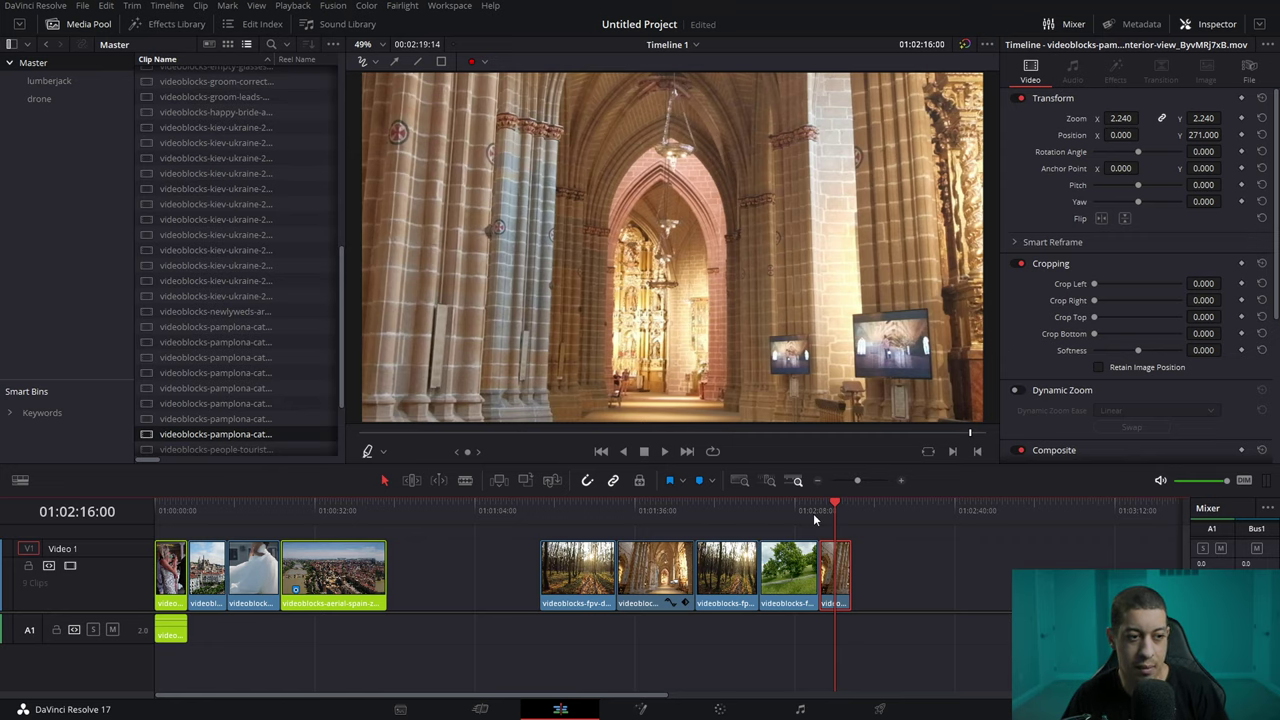
mouse_move(826, 519)
left_mouse_down()
mouse_move(811, 522)
mouse_move(834, 505)
left_mouse_up()
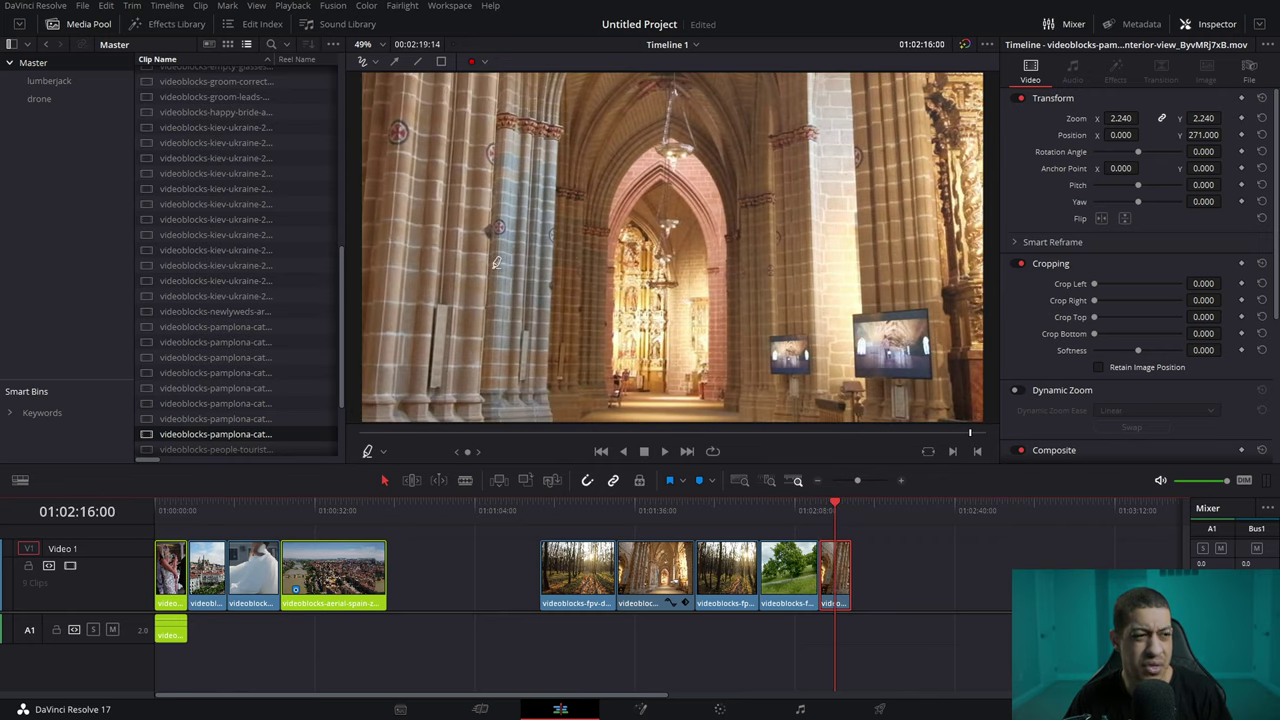
Reset the duplicate cathedral clip's transform and show its Transform handles in the zoomed-out viewer.
left_click(381, 48)
left_click(388, 70)
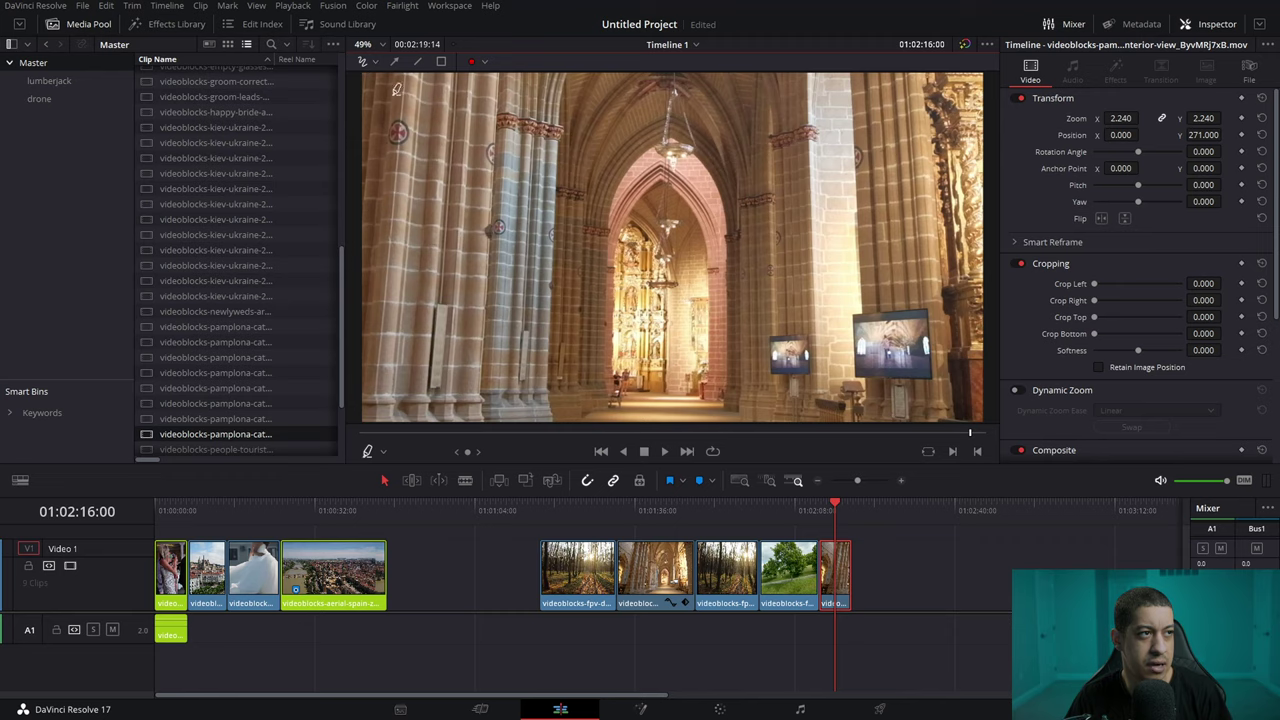
scroll(523, 245, "down", 5)
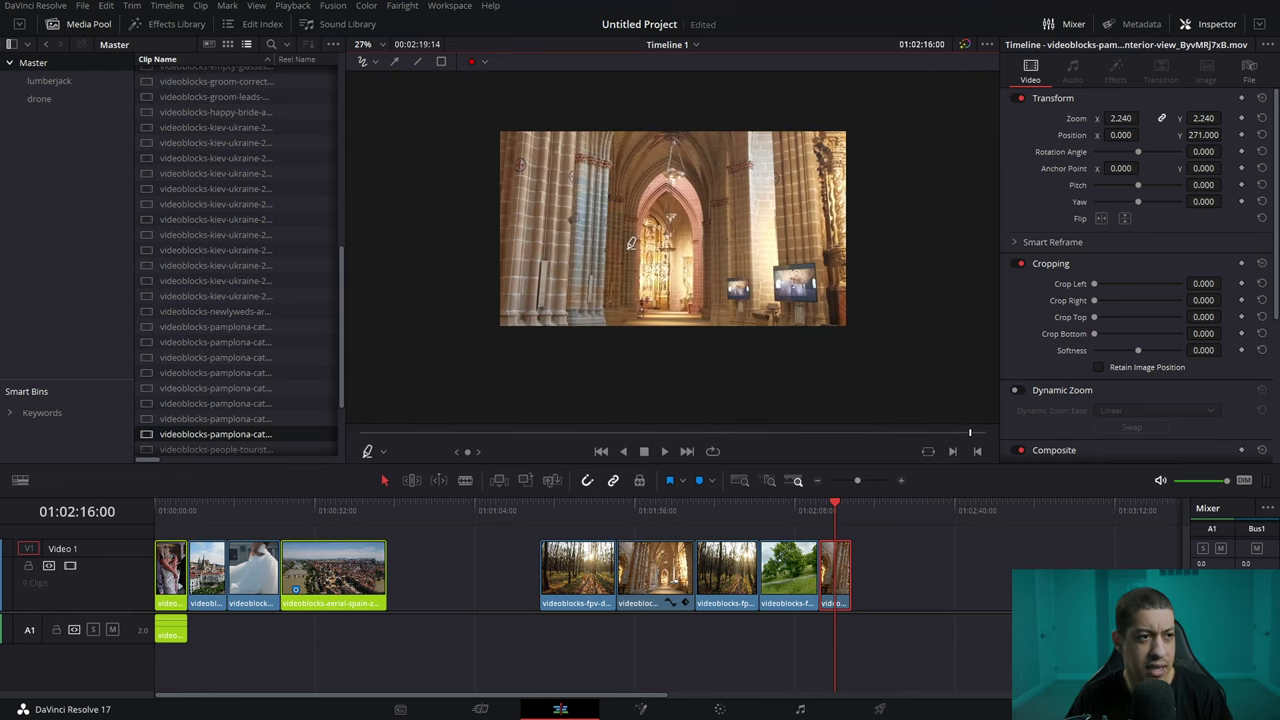
left_click(1262, 98)
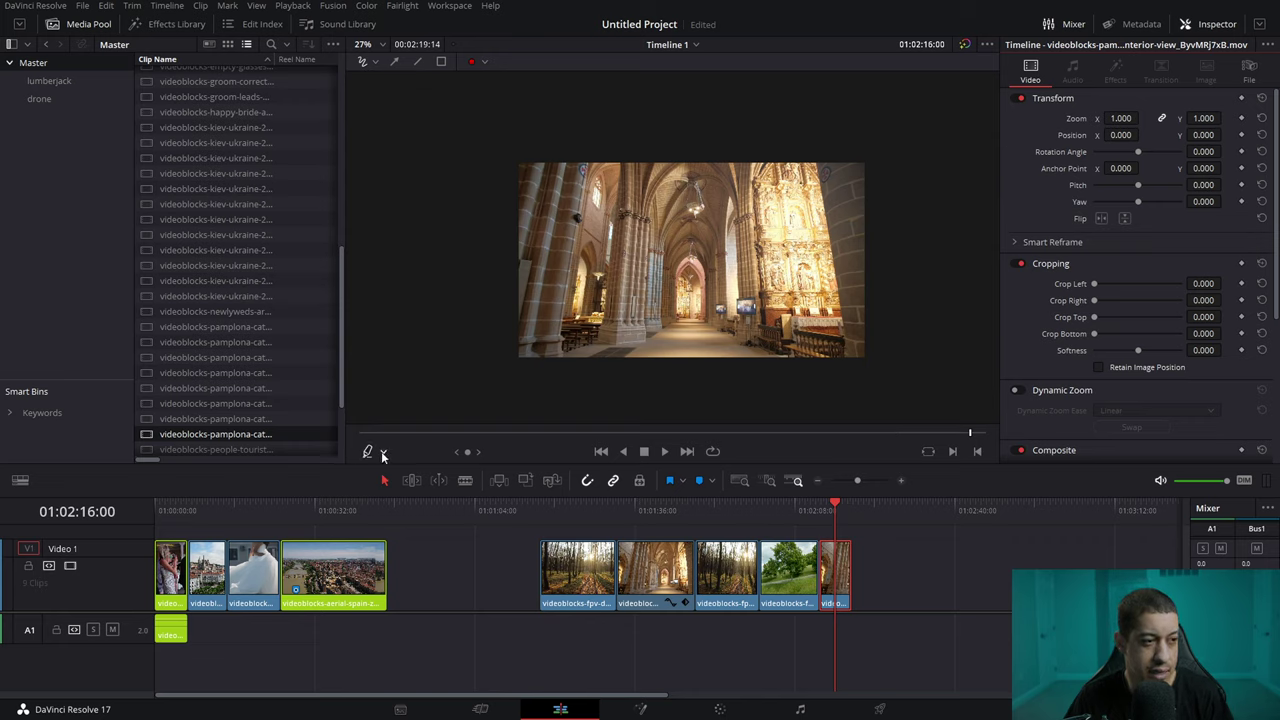
left_click(382, 452)
left_click(399, 471)
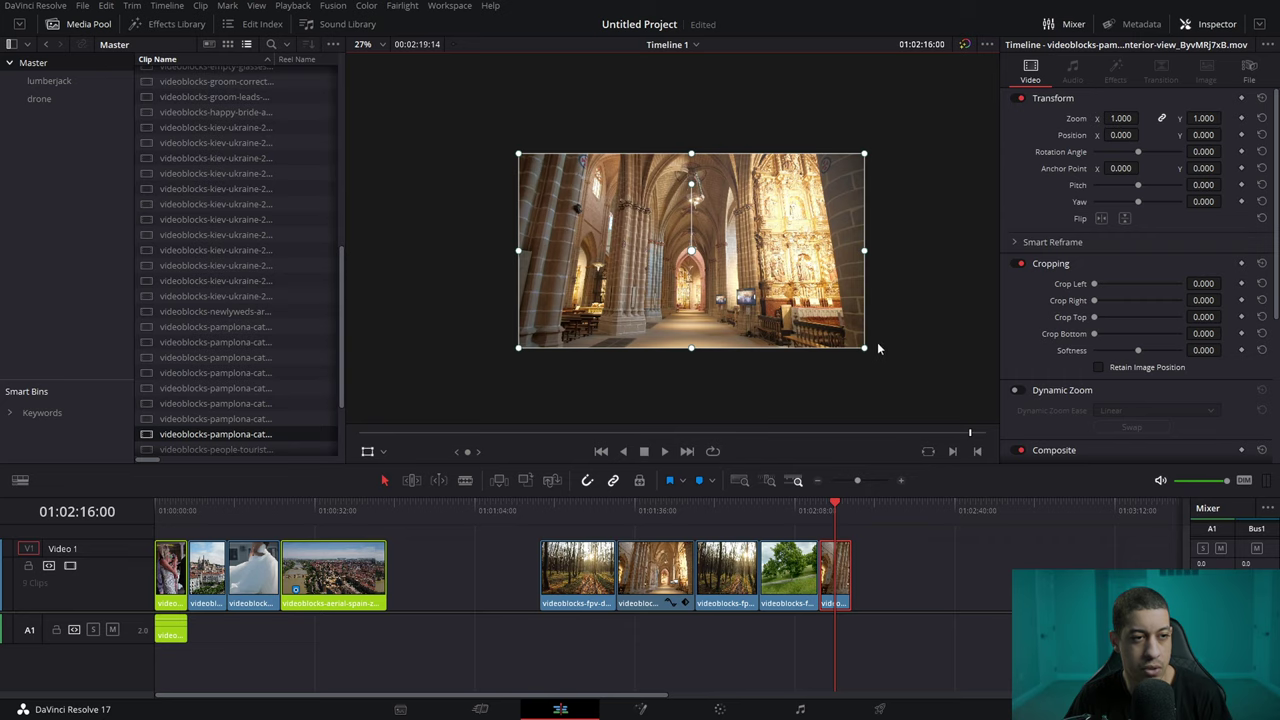
Scale the duplicate cathedral clip to a zoom of about 2.68 and reposition it to about X -21, Y 411.
left_click_drag(864, 349, 1162, 459)
left_click_drag(713, 322, 736, 264)
scroll(736, 264, "down", 3)
scroll(715, 308, "down", 1)
mouse_move(877, 357)
left_mouse_down()
mouse_move(785, 287)
mouse_move(923, 363)
mouse_move(892, 351)
left_mouse_up()
mouse_move(680, 262)
left_mouse_down()
mouse_move(701, 251)
mouse_move(653, 247)
mouse_move(674, 246)
left_mouse_up()
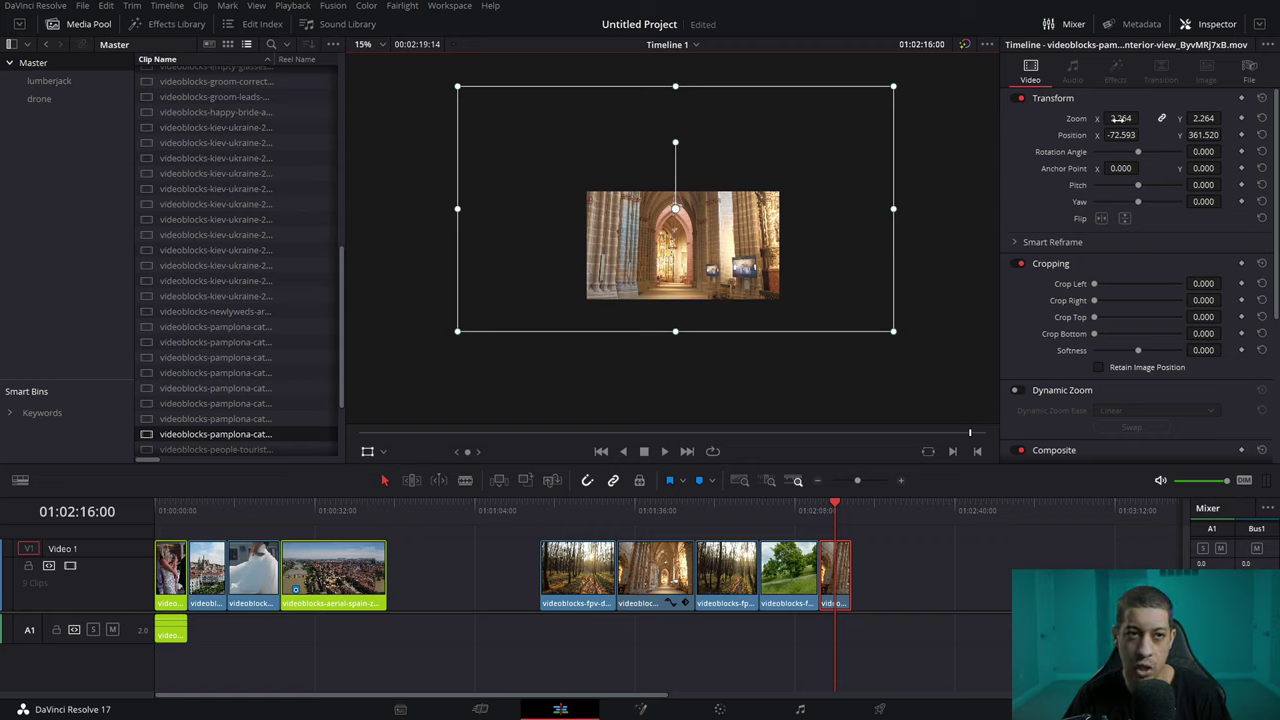
left_click_drag(1120, 118, 1150, 118)
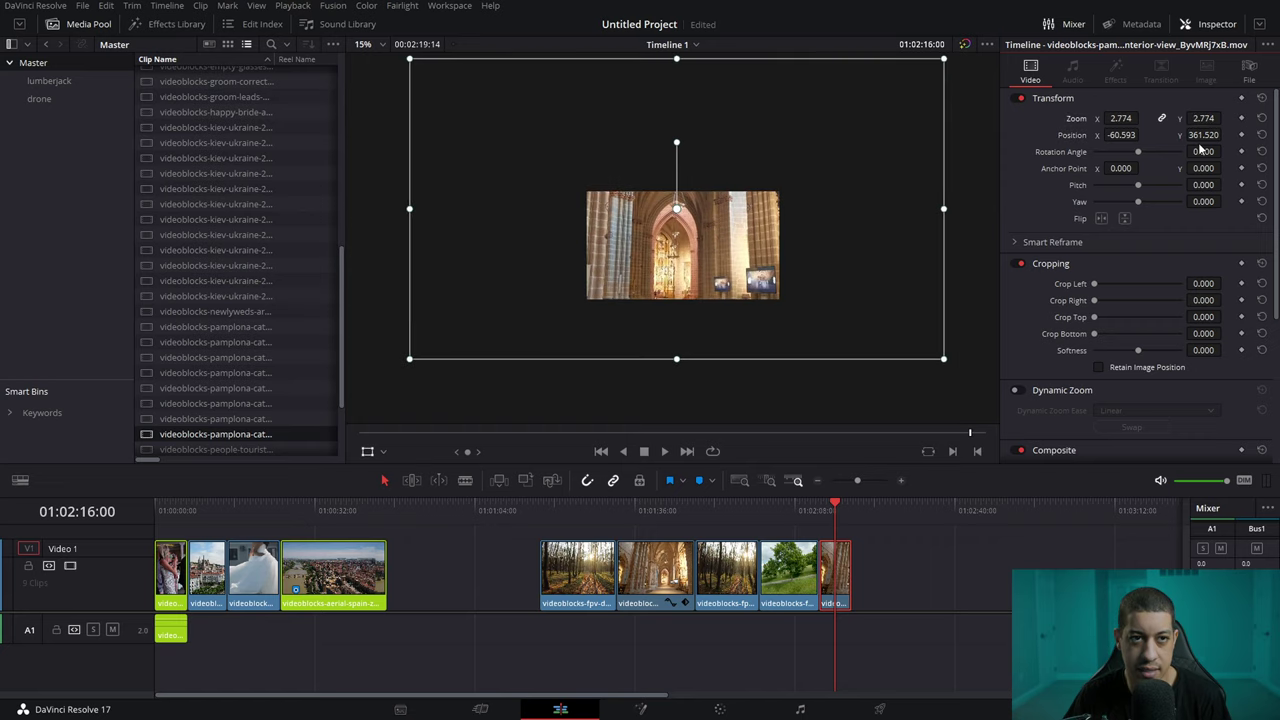
mouse_move(949, 366)
left_mouse_down()
mouse_move(863, 328)
mouse_move(945, 364)
mouse_move(936, 358)
left_mouse_up()
left_click_drag(796, 307, 778, 287)
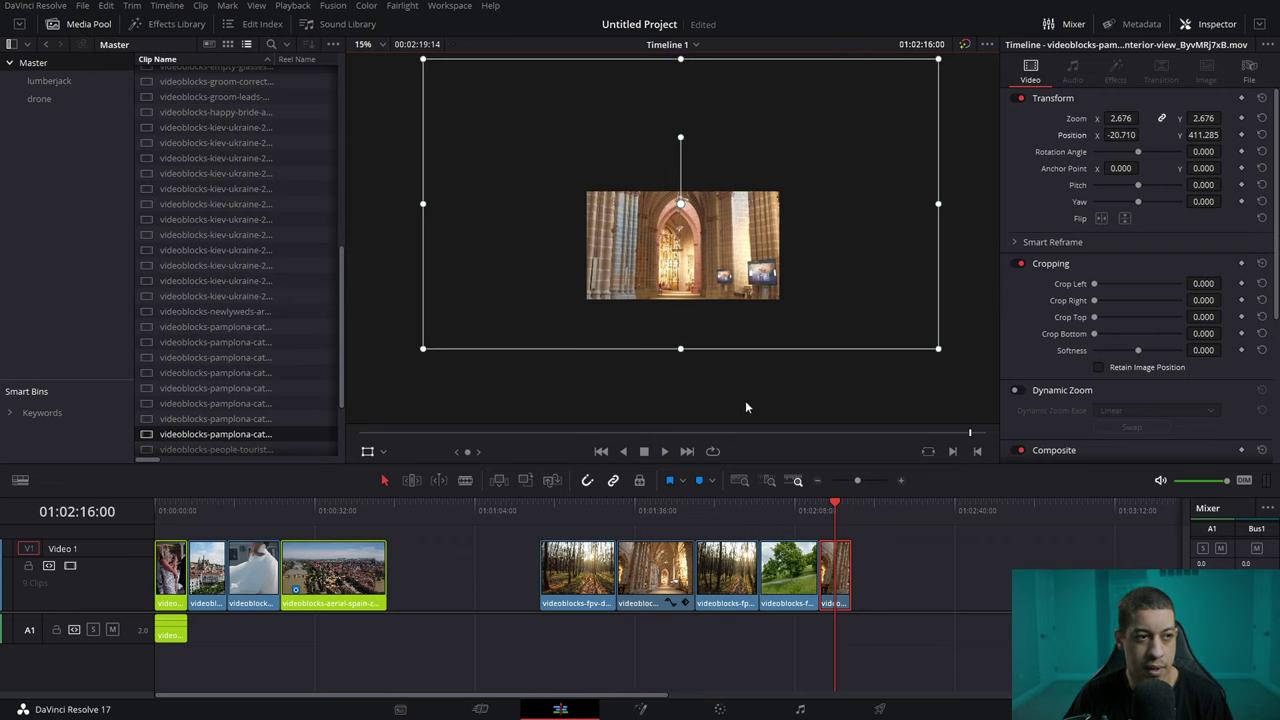
Add zoom and position keyframes to the duplicate cathedral clip at 01:02:14:16.
mouse_move(836, 505)
left_mouse_down()
mouse_move(818, 506)
mouse_move(832, 512)
left_mouse_up()
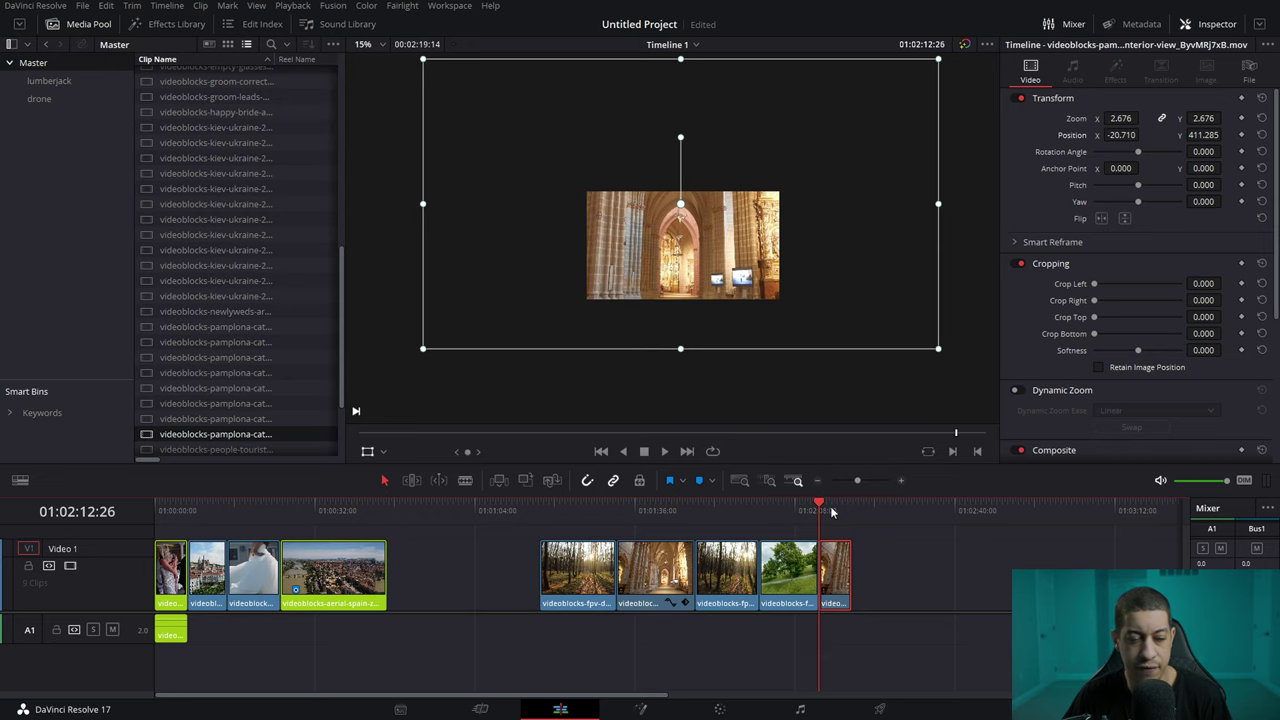
left_click(901, 481)
left_click_drag(677, 508, 685, 507)
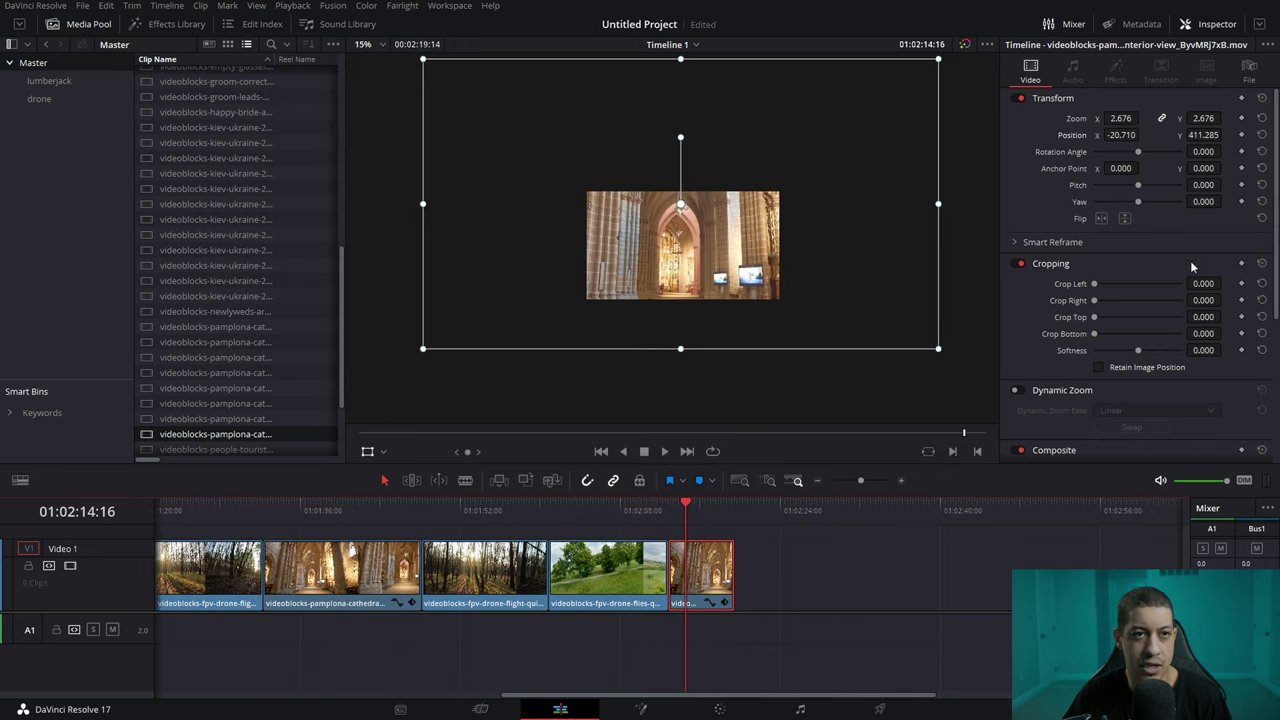
left_click(1241, 118)
left_click(1241, 134)
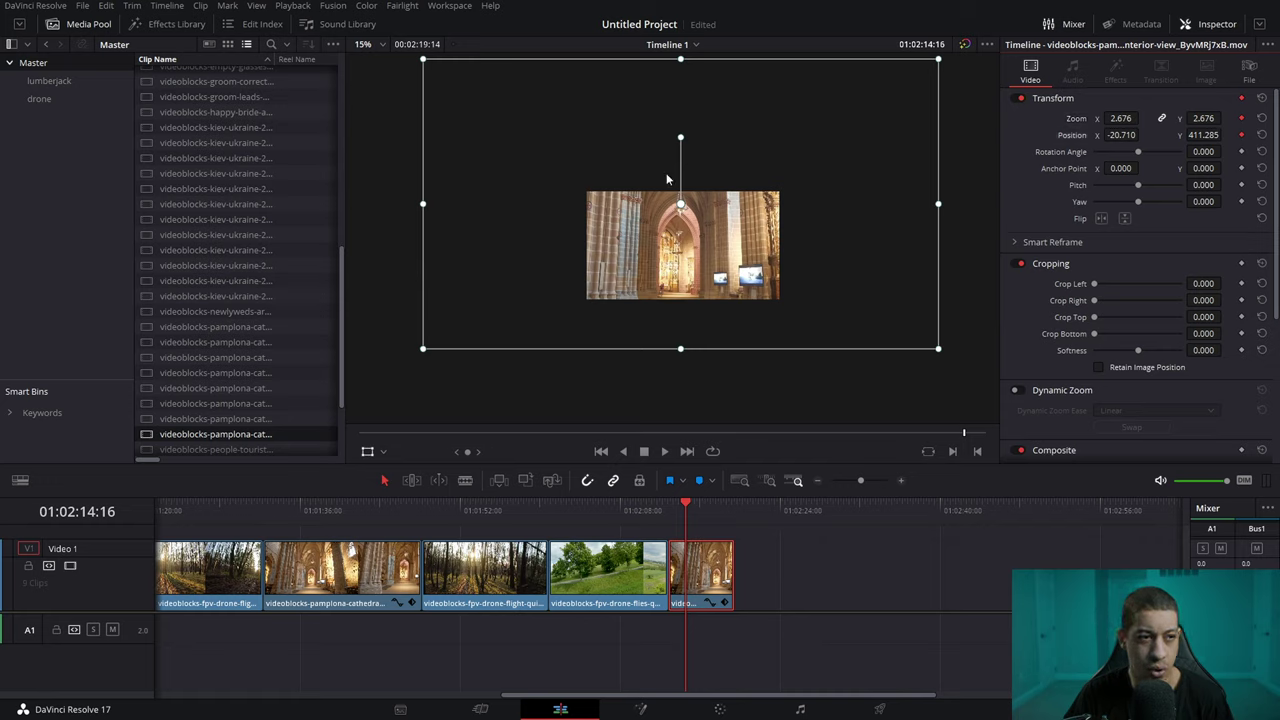
At 01:02:16:28, shrink the duplicate cathedral clip to a zoom of about 1.54 and reposition it to about X -47, Y 179.
left_click_drag(685, 508, 709, 512)
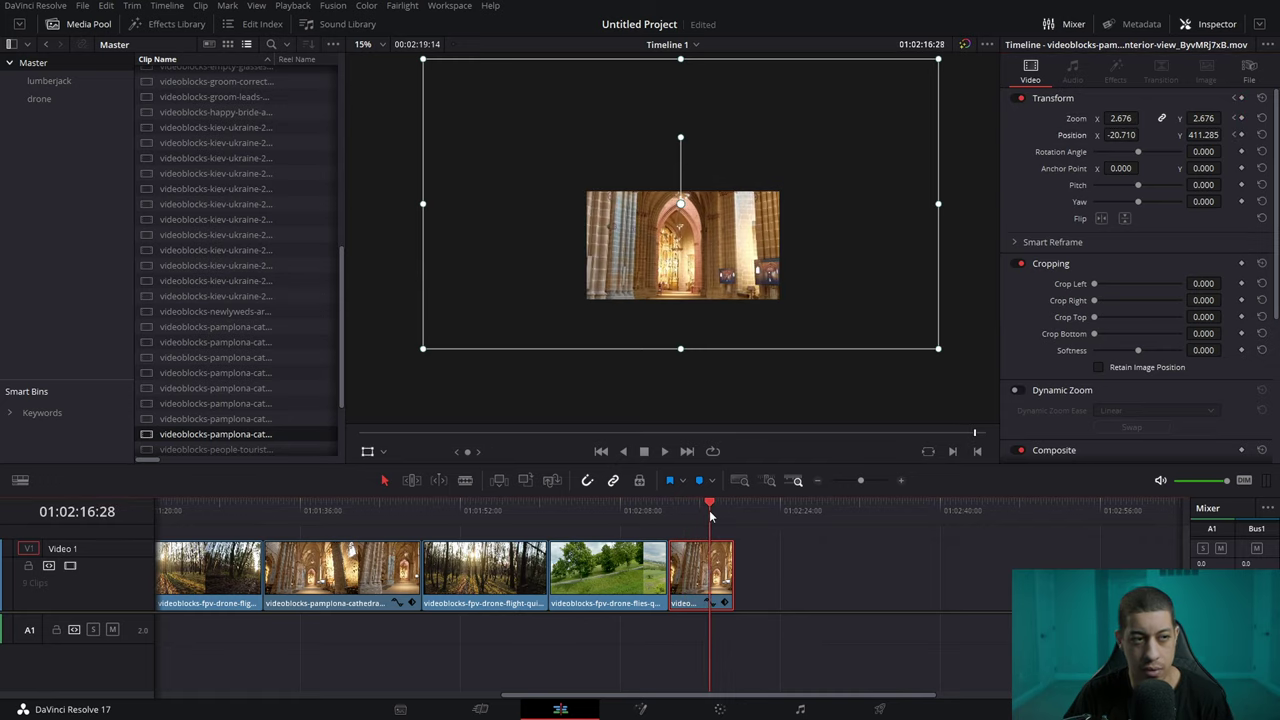
left_click_drag(938, 353, 866, 309)
left_click_drag(700, 260, 708, 290)
left_click_drag(868, 350, 828, 310)
left_click_drag(742, 288, 734, 282)
Play the keyframed zoom on the duplicate cathedral clip, hide its Transform handles, and return the playhead to 01:02:14:10.
mouse_move(706, 510)
left_mouse_down()
mouse_move(668, 510)
mouse_move(684, 510)
left_mouse_up()
key("space")
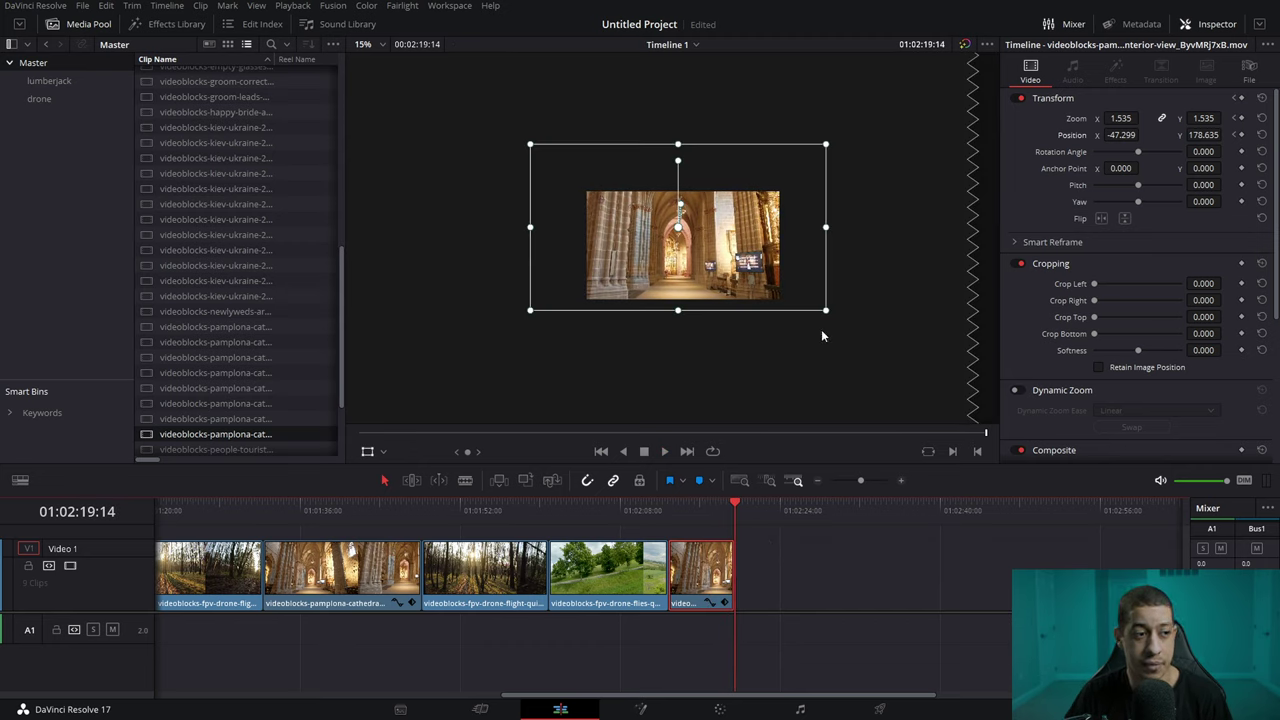
left_click(366, 452)
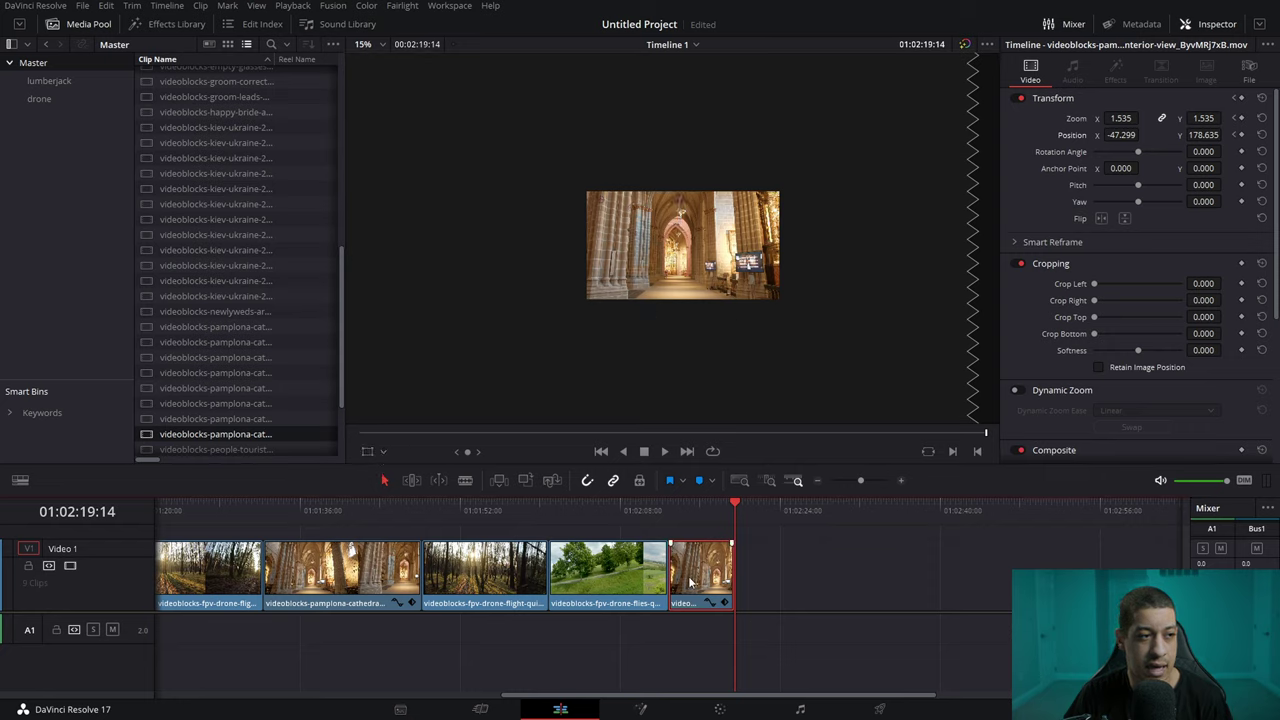
left_click_drag(735, 507, 683, 515)
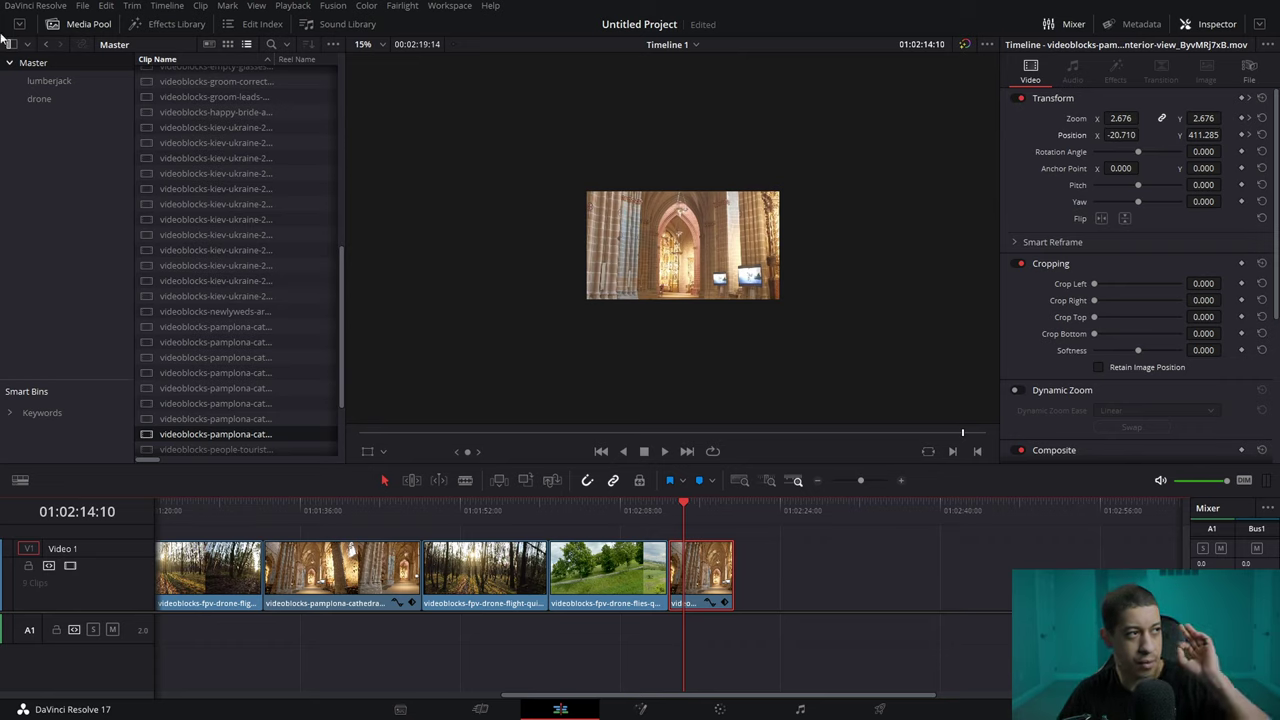
Create a new timeline named Timeline 2 from all clips in the lumberjack bin, using the project settings.
left_click(42, 83)
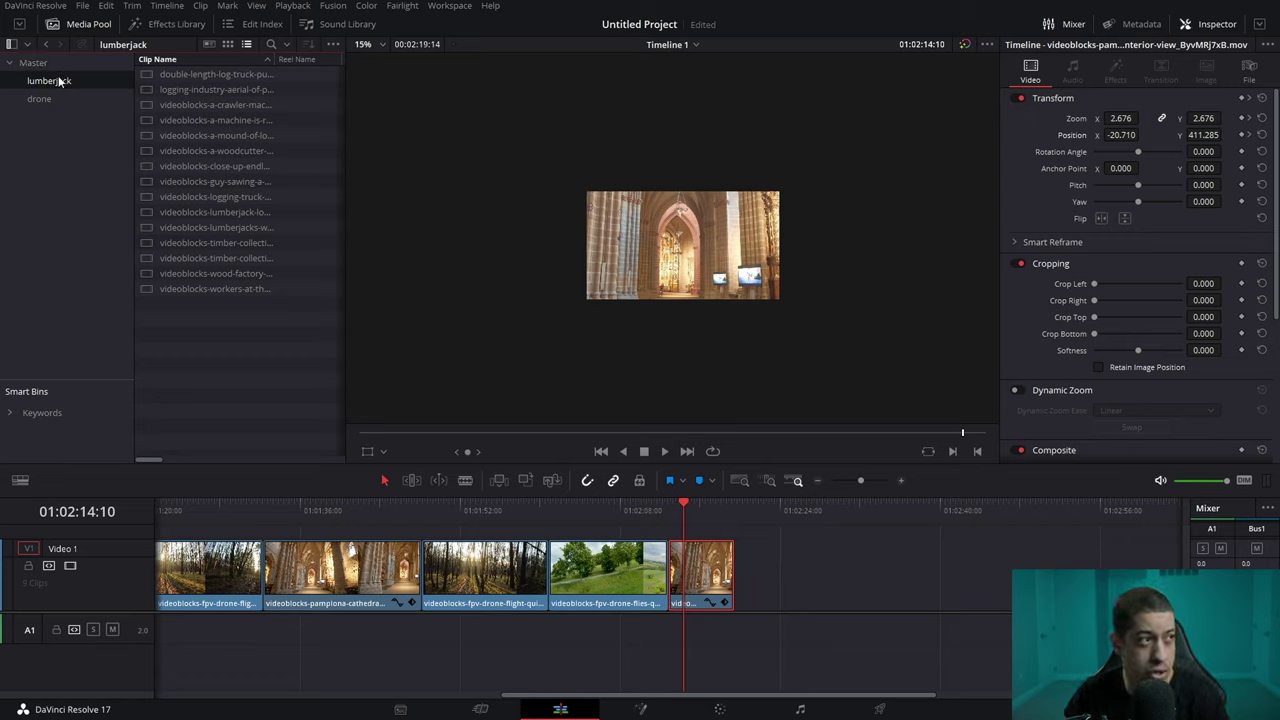
right_click(58, 80)
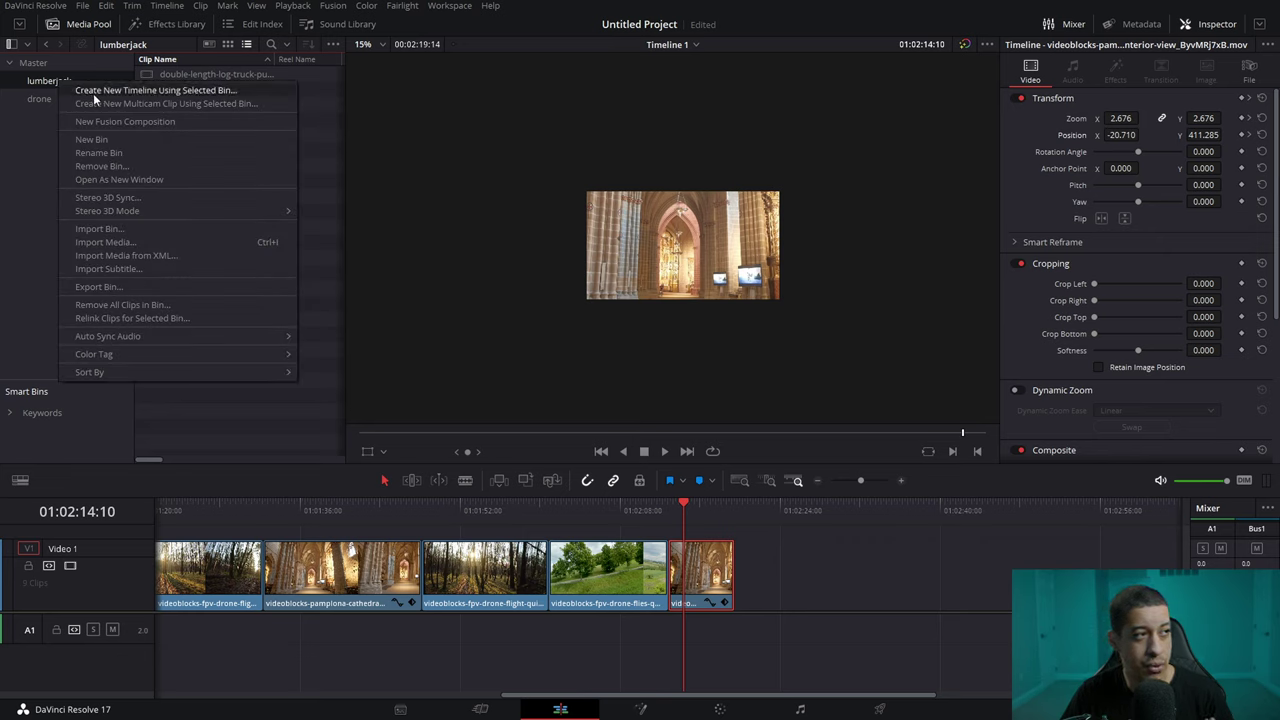
left_click(95, 92)
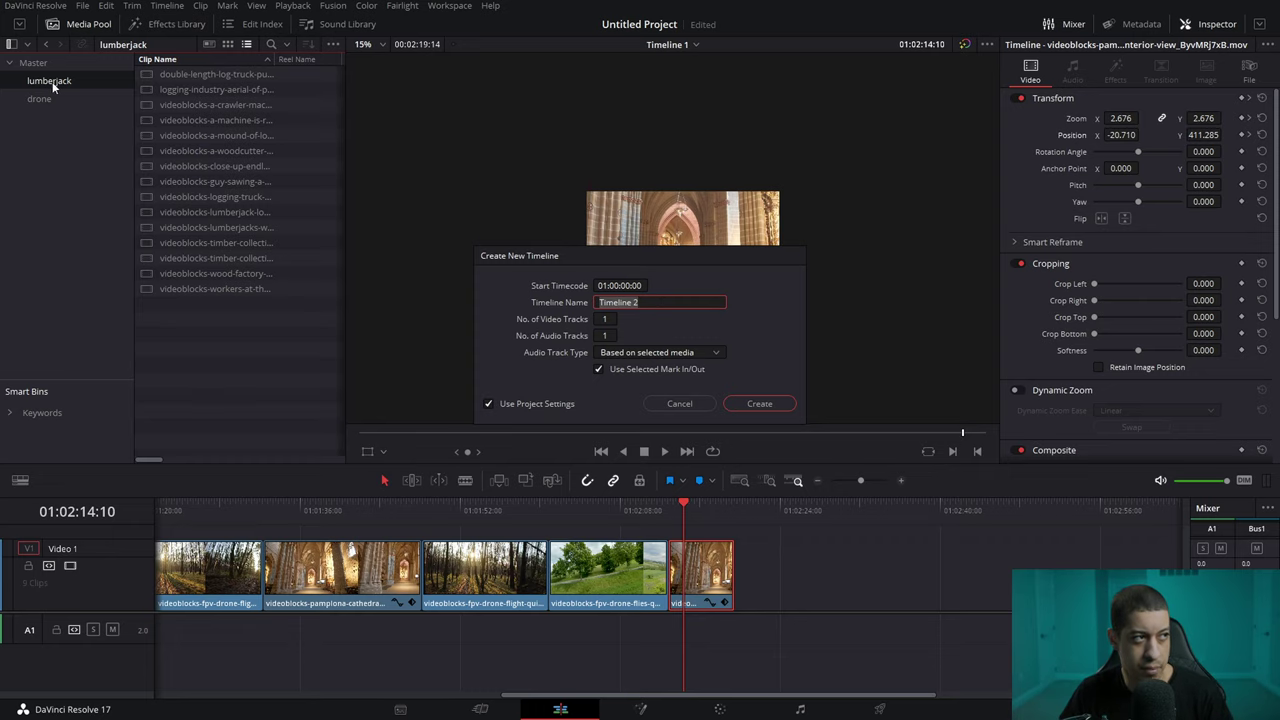
left_click(760, 404)
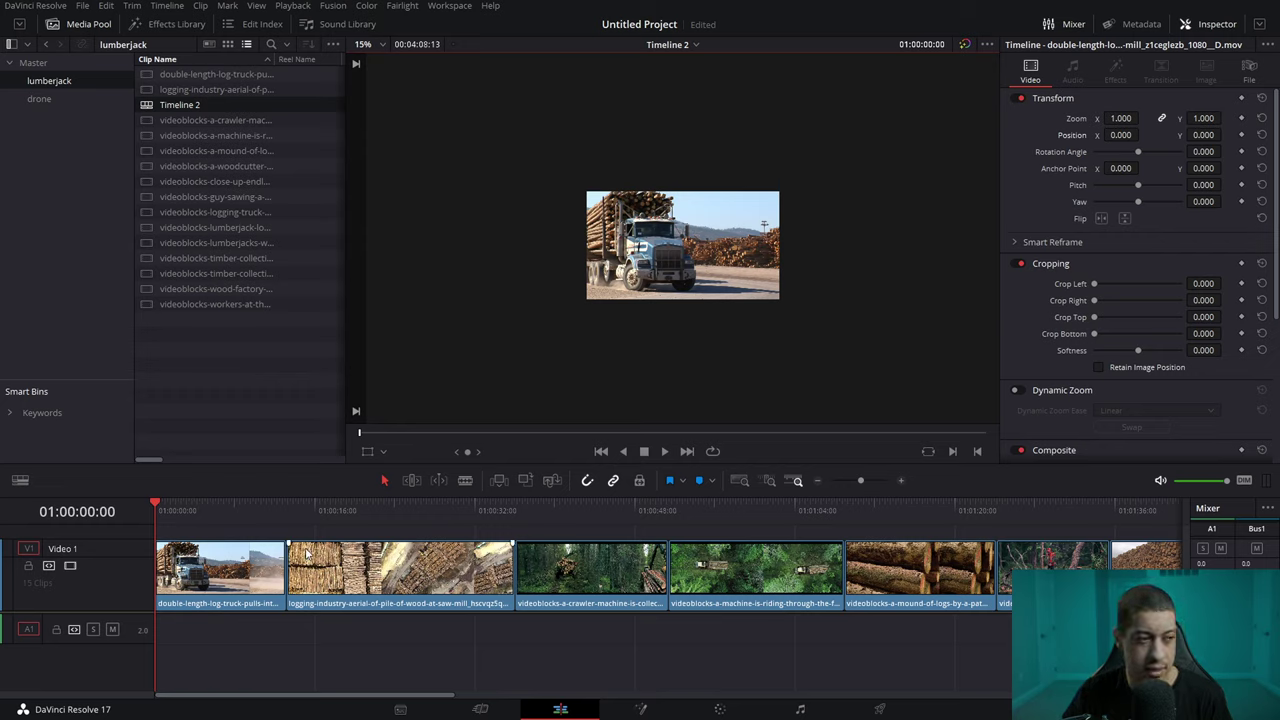
Display Timeline 2's video clips without thumbnails and reduce the video track height to its minimum.
left_click(20, 480)
left_click(129, 581)
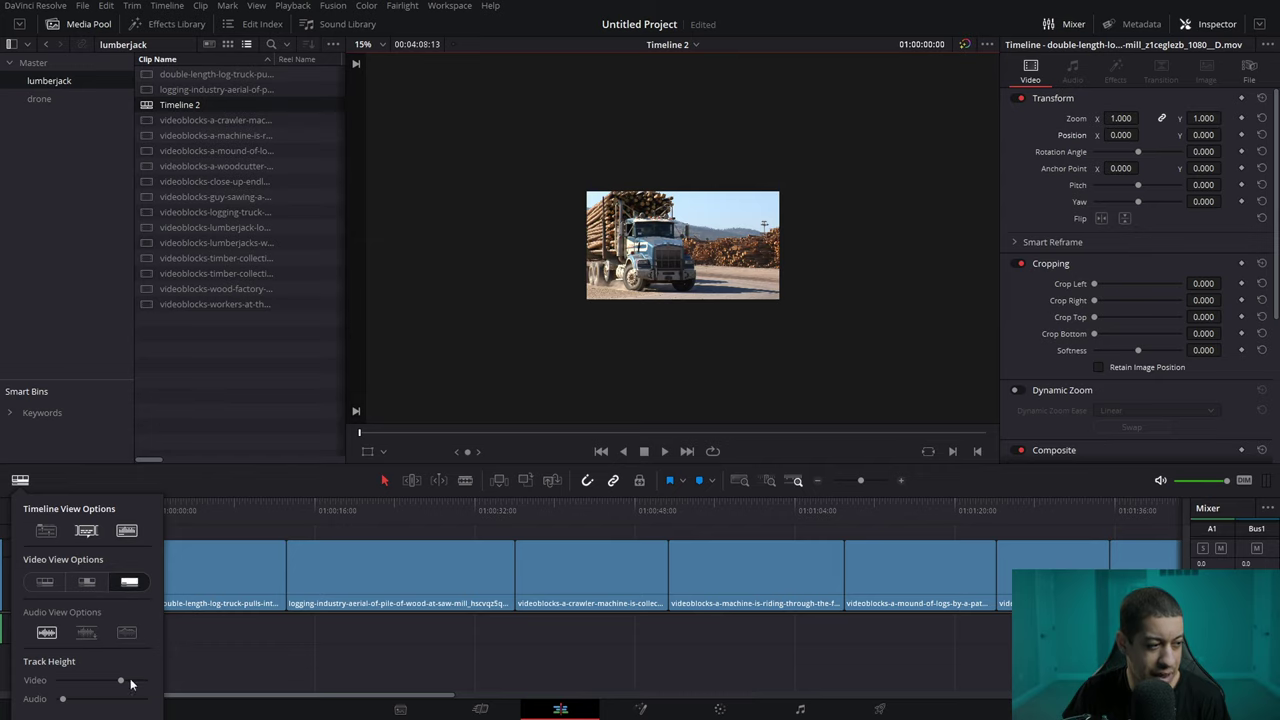
left_click_drag(120, 680, 42, 695)
left_click(185, 488)
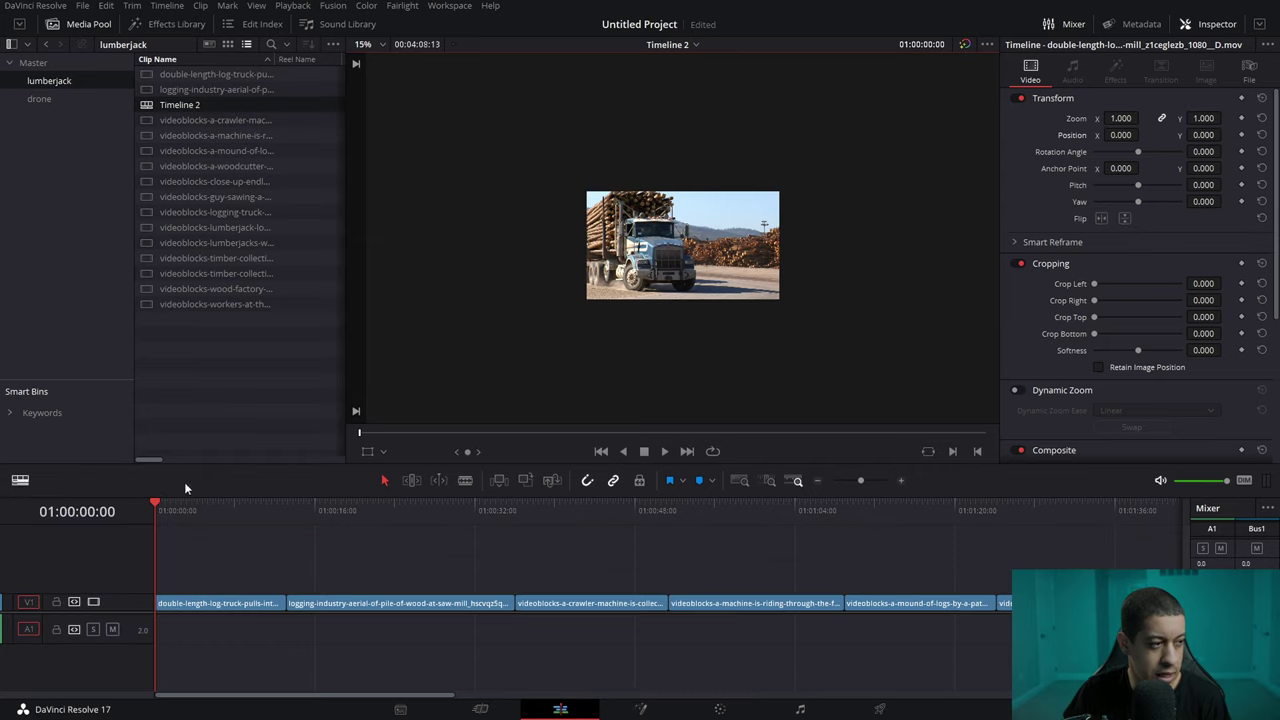
Enable stacked timelines and open Timeline 1 in a second tab, fitted to its full extent.
left_click(20, 481)
left_click(47, 532)
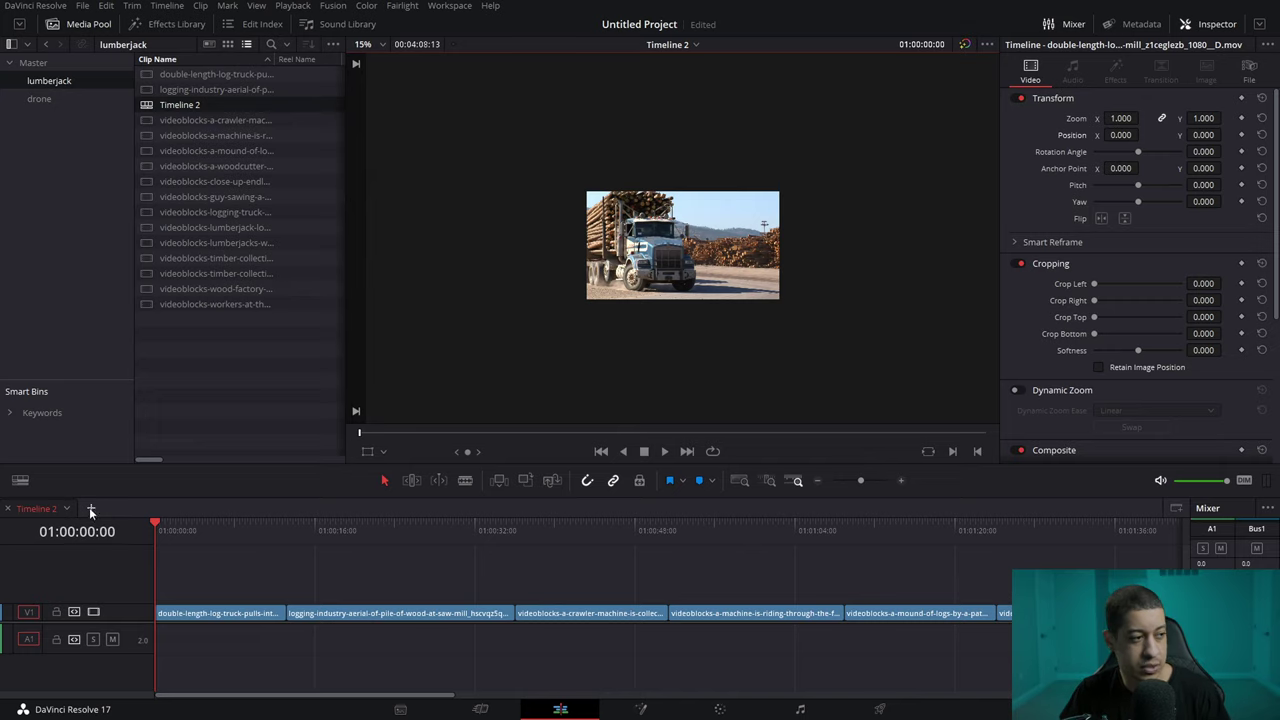
left_click(91, 508)
left_click(168, 508)
left_click(194, 533)
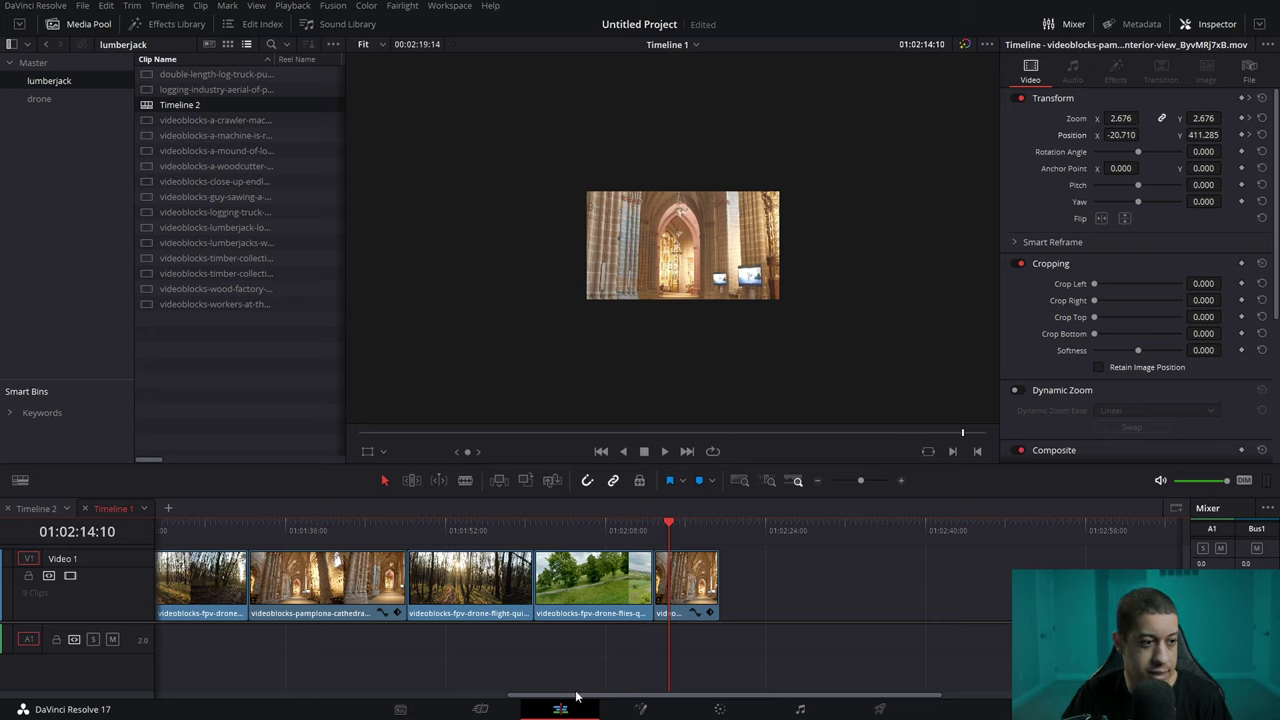
left_click(808, 481)
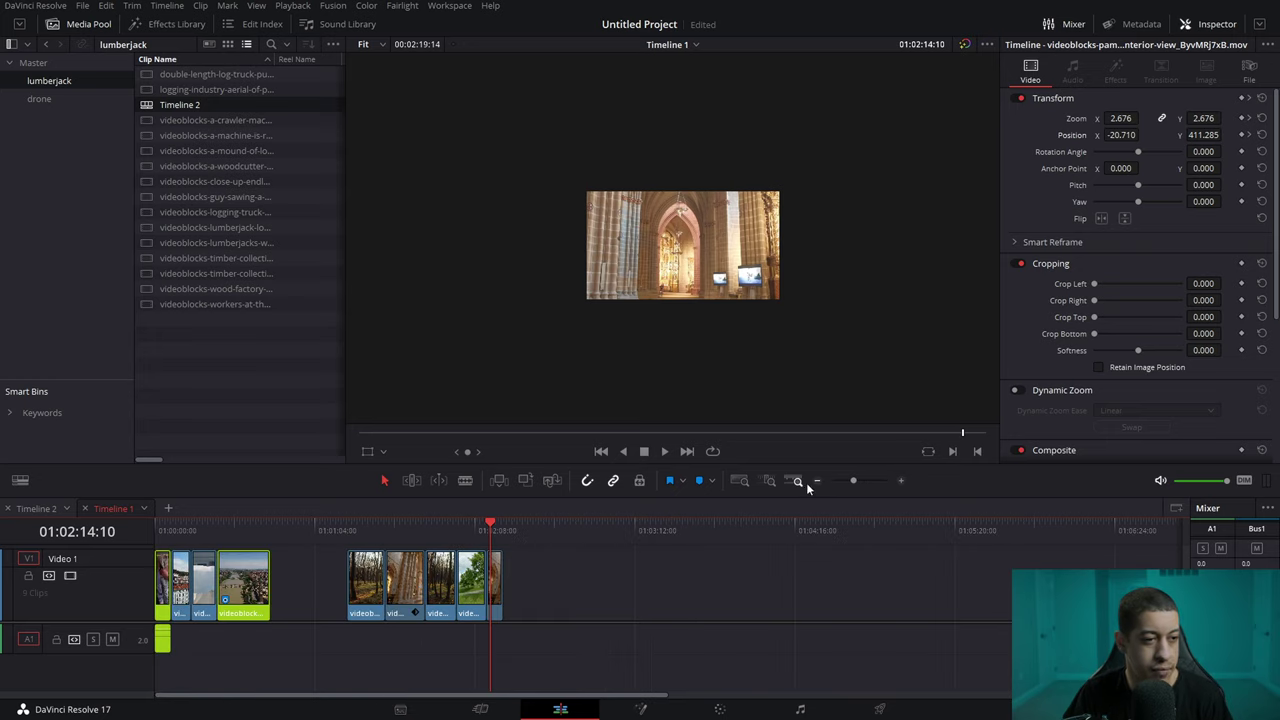
Switch to Timeline 2 and briefly play the aerial wood pile clip from about 01:00:23:20.
left_click(38, 508)
left_click(391, 530)
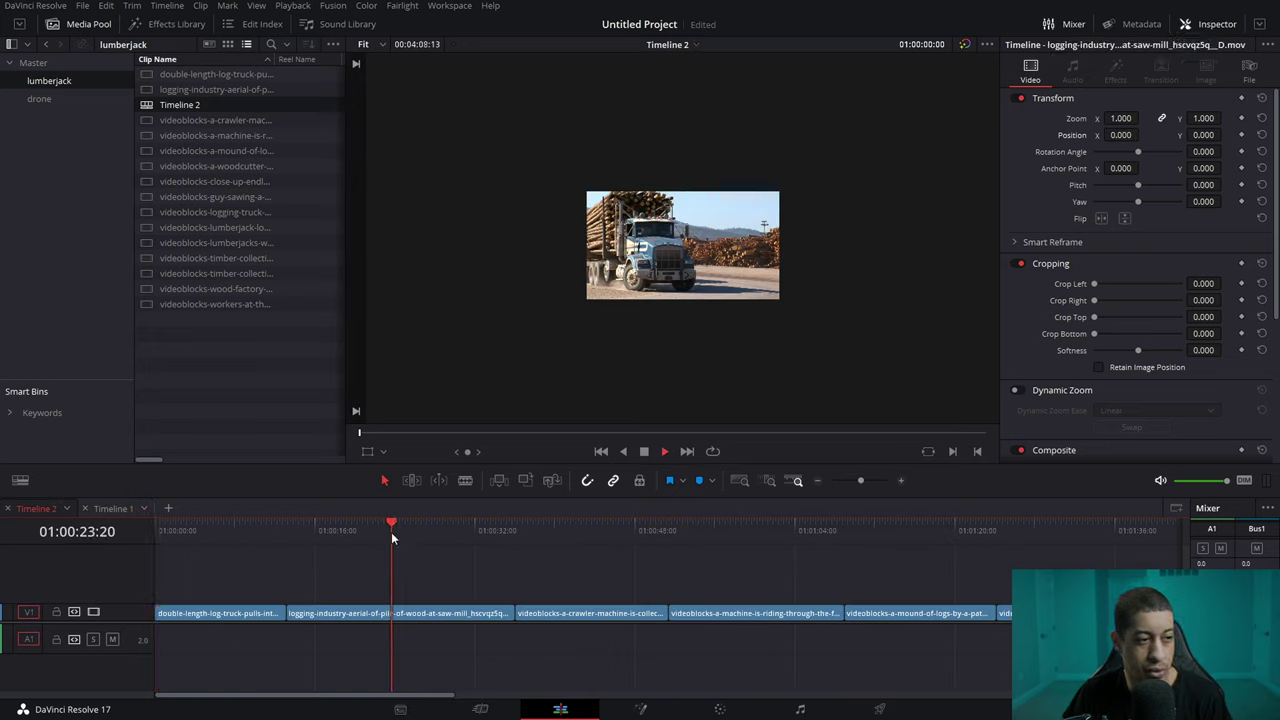
key("l")
key("l")
key("l")
key("k")
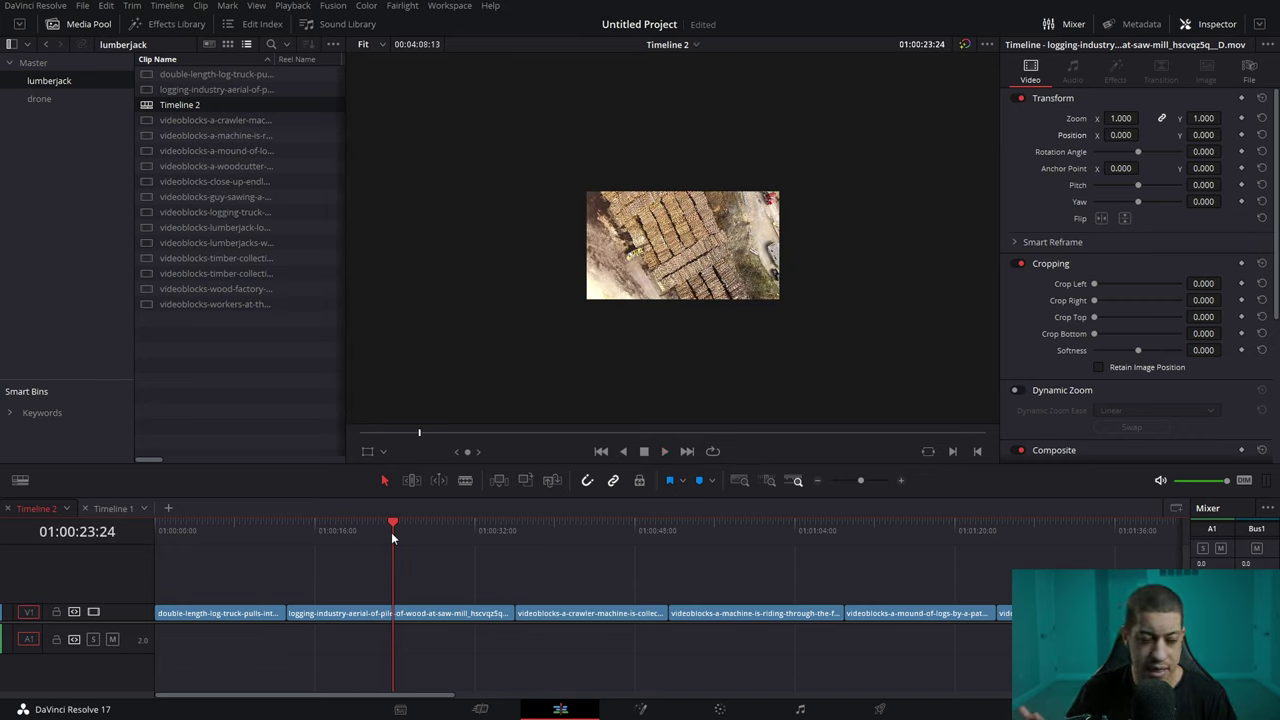
Close Timeline 2's tab and reopen Timeline 2 in a second stacked timeline pane below Timeline 1.
left_click(8, 509)
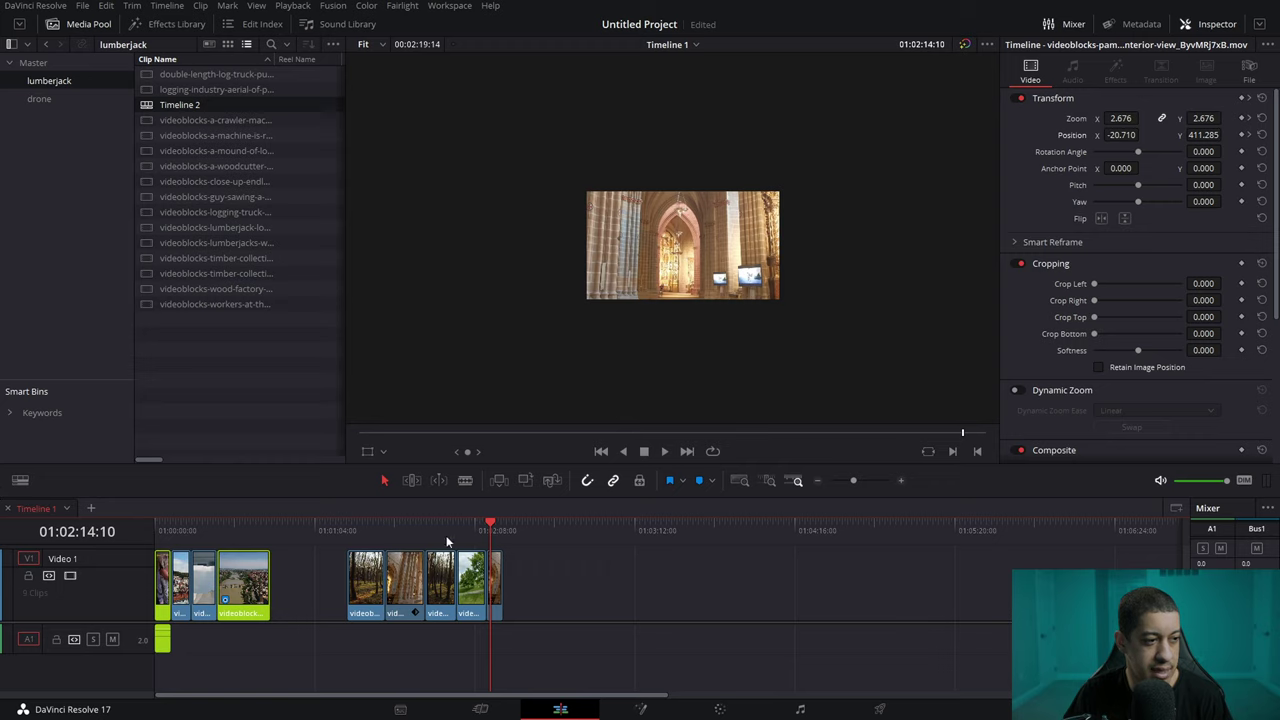
left_click(406, 527)
left_click(20, 480)
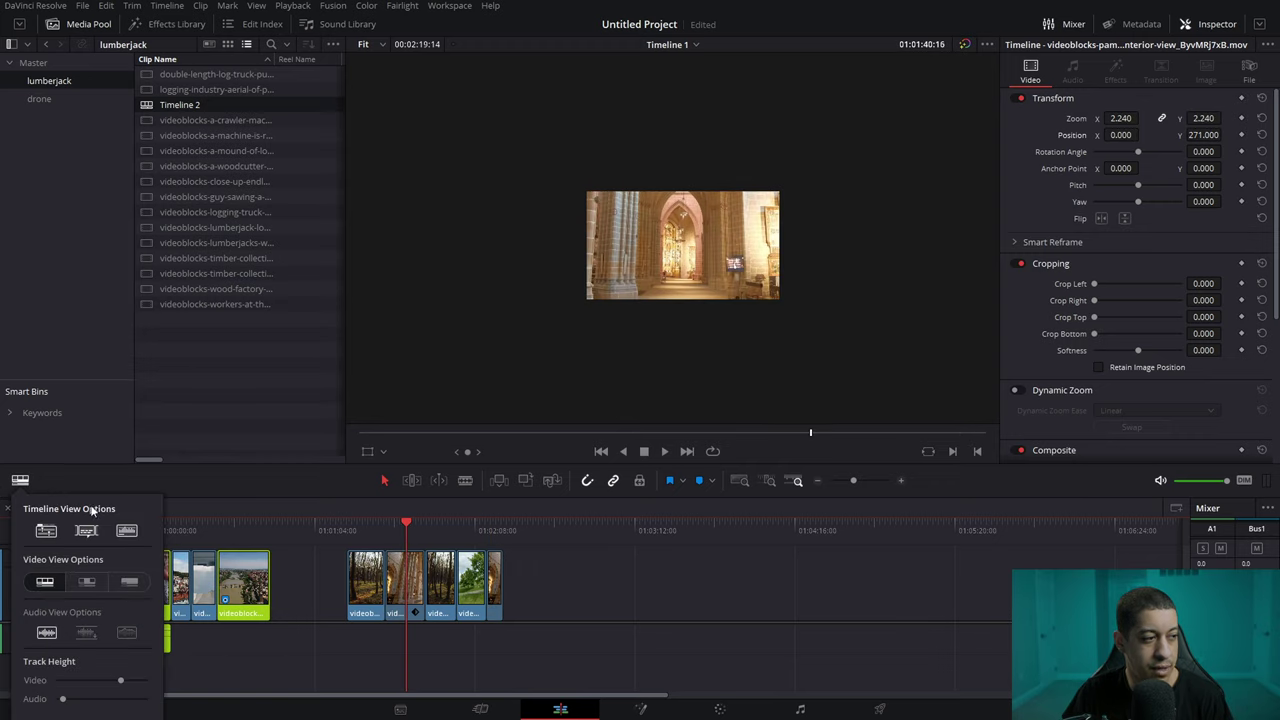
left_click(1177, 509)
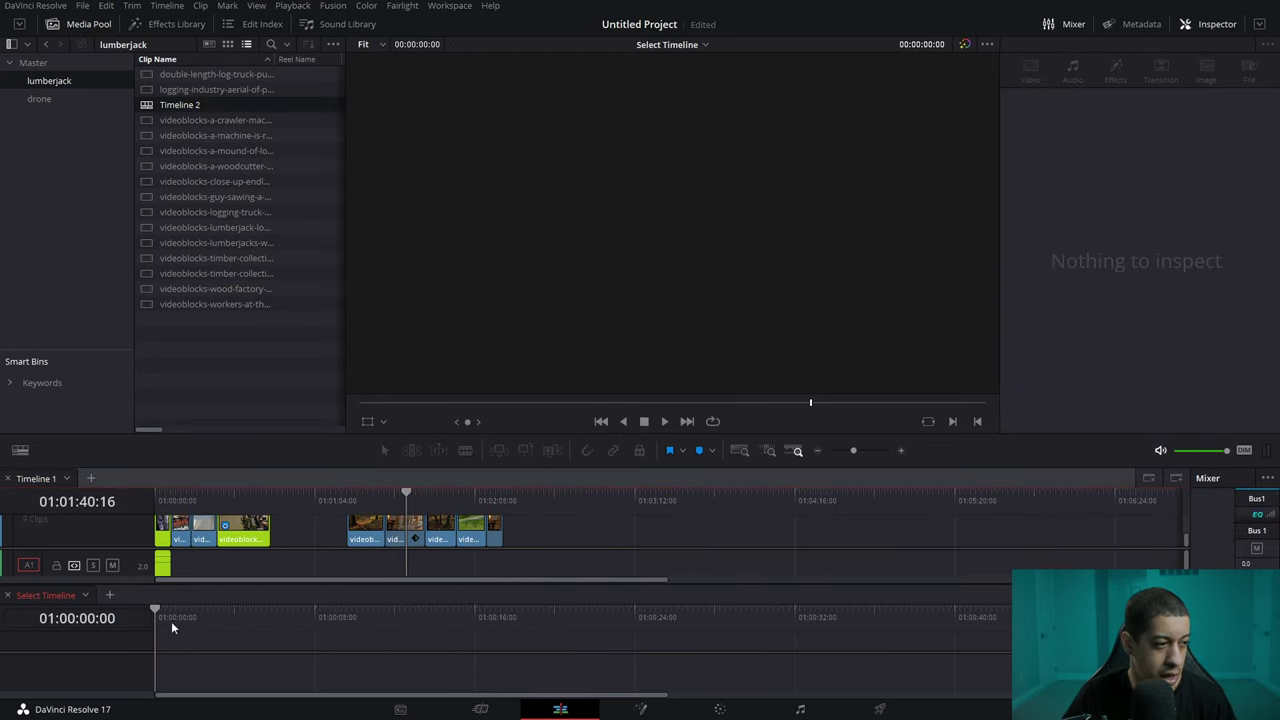
left_click(82, 599)
left_click(85, 597)
left_click(119, 620)
left_click_drag(222, 606, 138, 597)
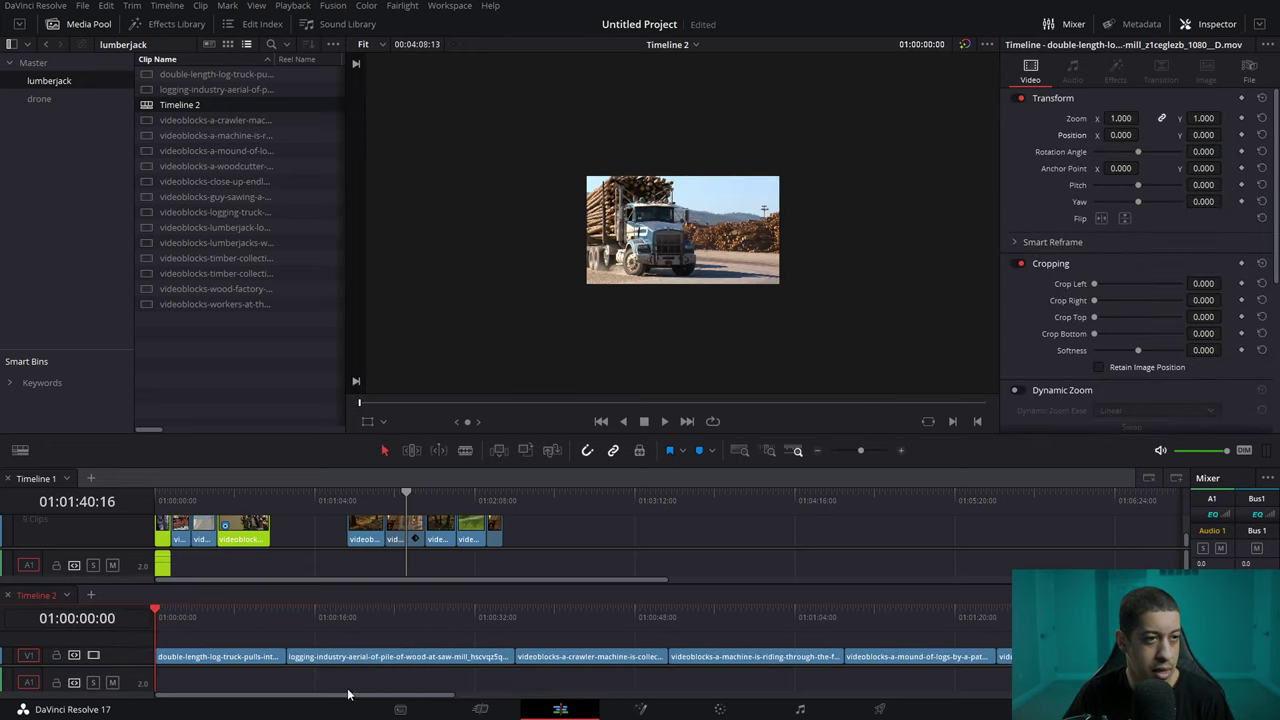
Fit the picture to the viewer, shuttle fast through Timeline 2, and colour the close-up stacked log pile clip orange.
left_click(382, 44)
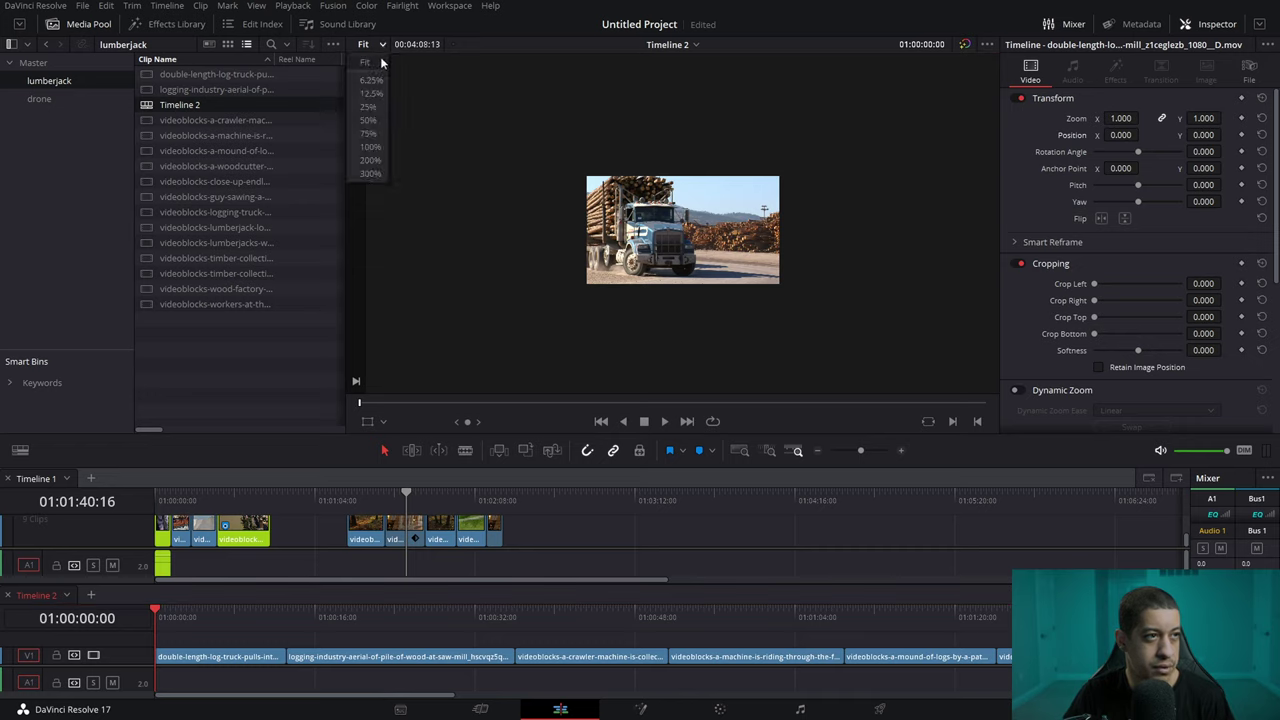
left_click(380, 62)
key("space")
key("l")
key("l")
key("l")
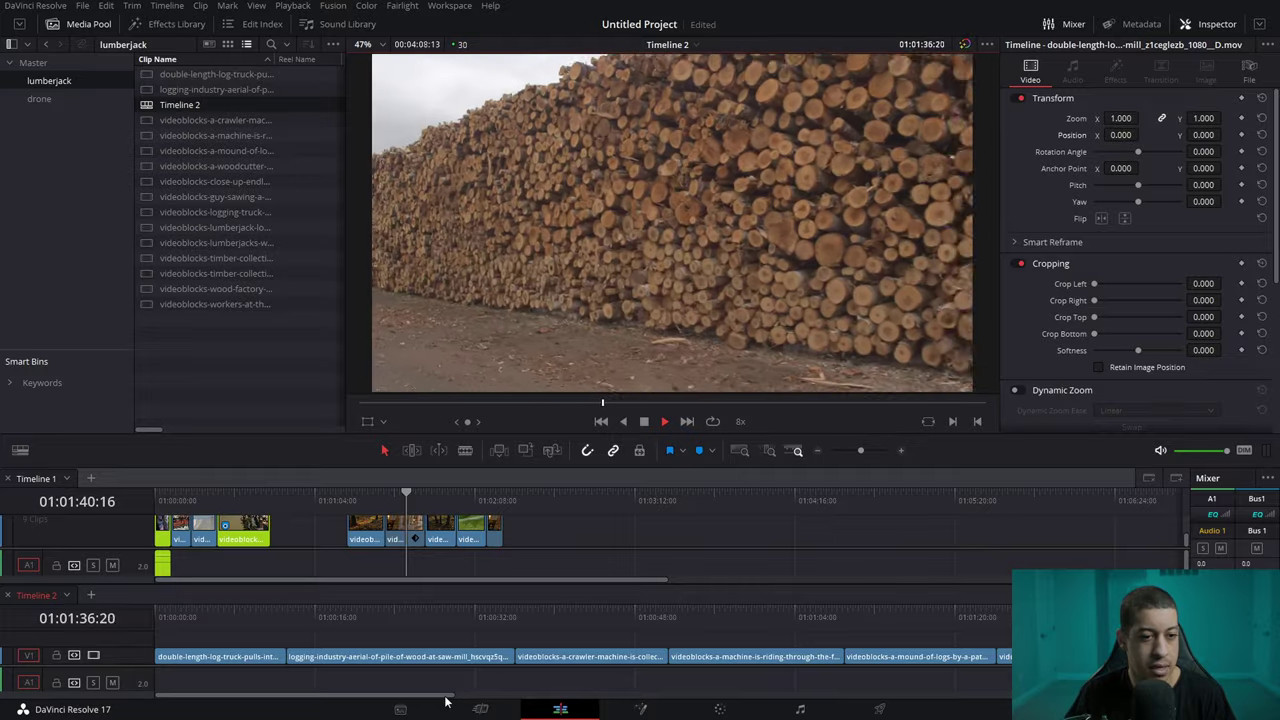
key("space")
left_click(684, 658)
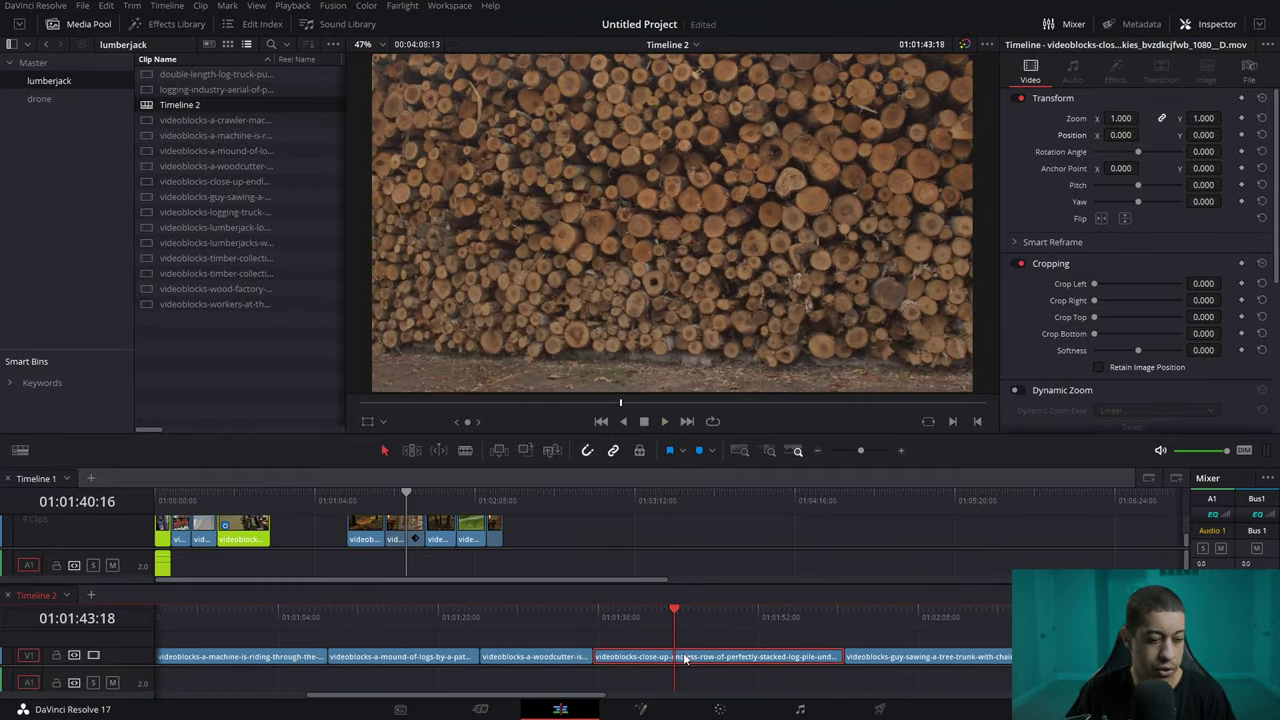
left_click(676, 660)
Shuttle onward through Timeline 2 and colour the short lumberjack forest clip at about 01:02:51:01 orange.
key("l")
key("l")
key("l")
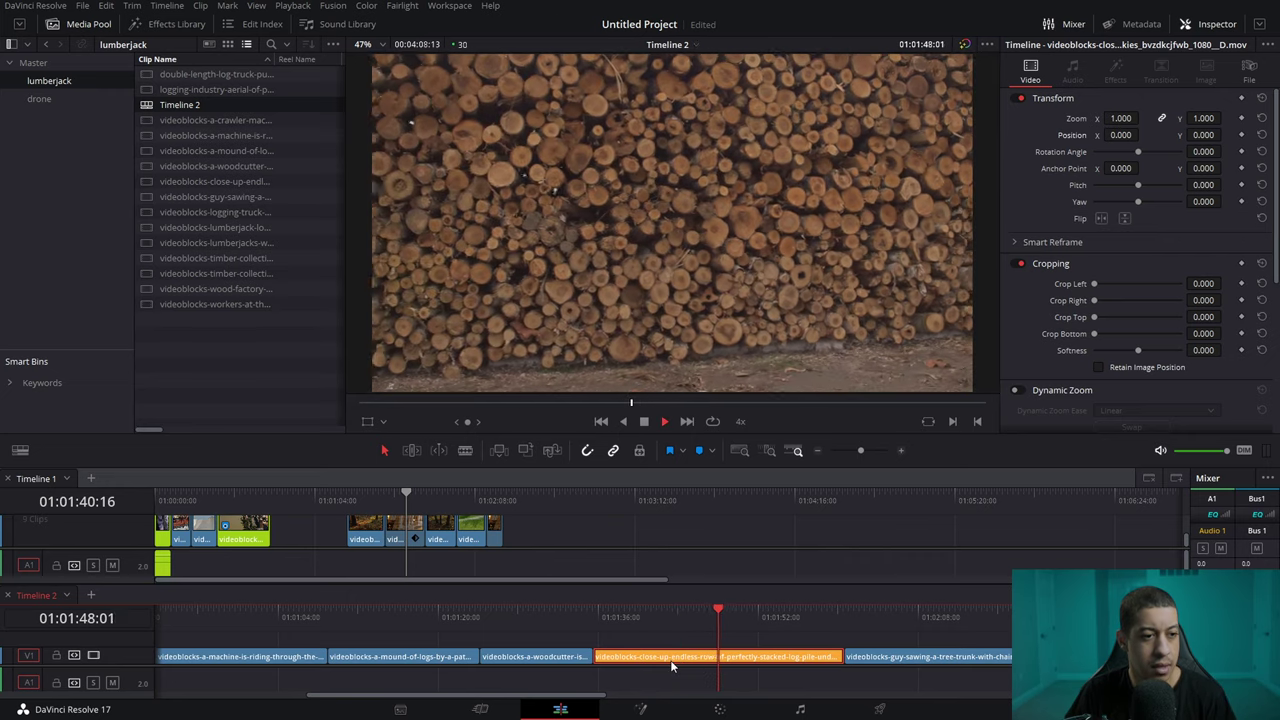
key("l")
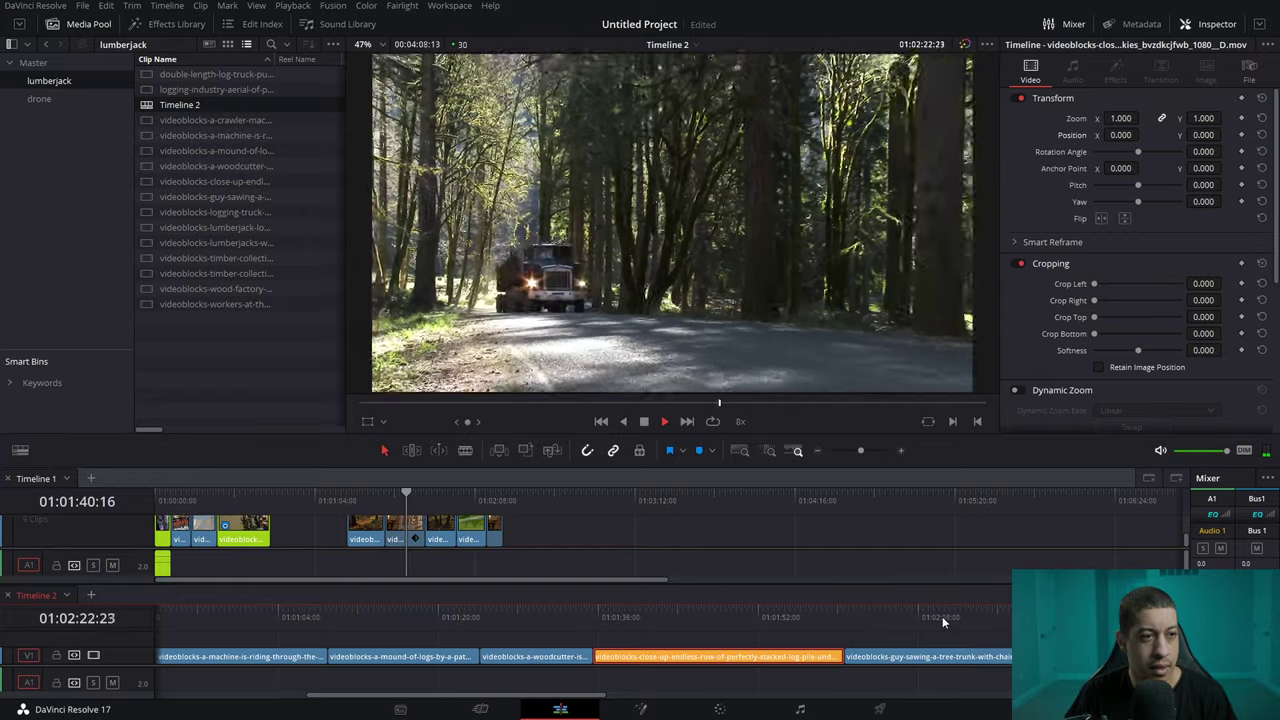
left_click(817, 450)
key("k")
left_click(740, 661)
left_click(734, 656)
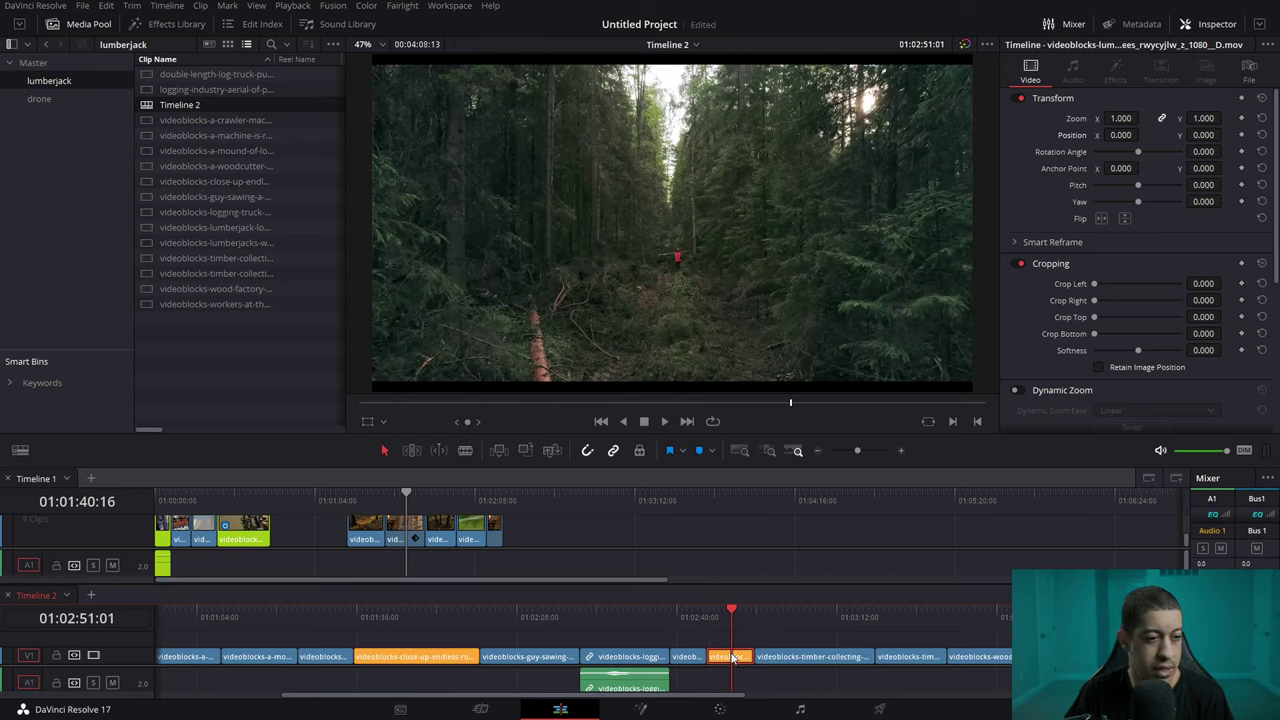
Copy the two orange clips from Timeline 2 into Timeline 1 after its last clip and delete the gap between them.
left_click(418, 657)
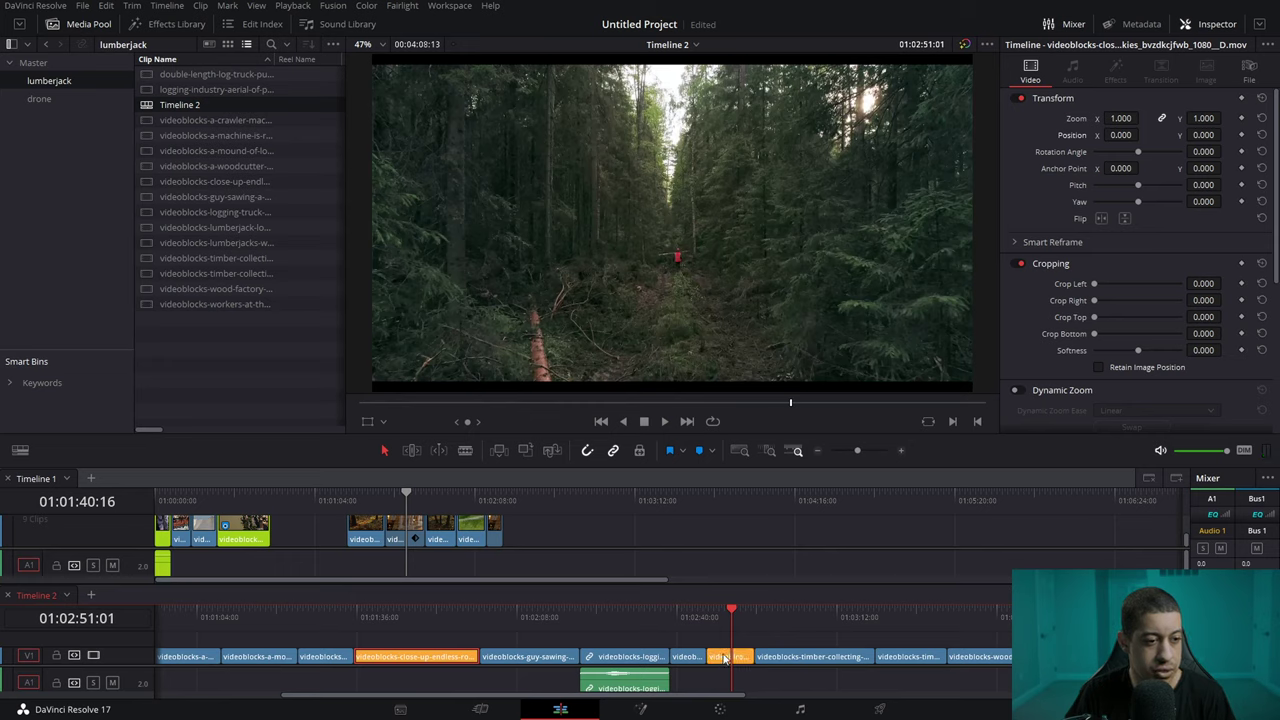
left_click(718, 659, "ctrl")
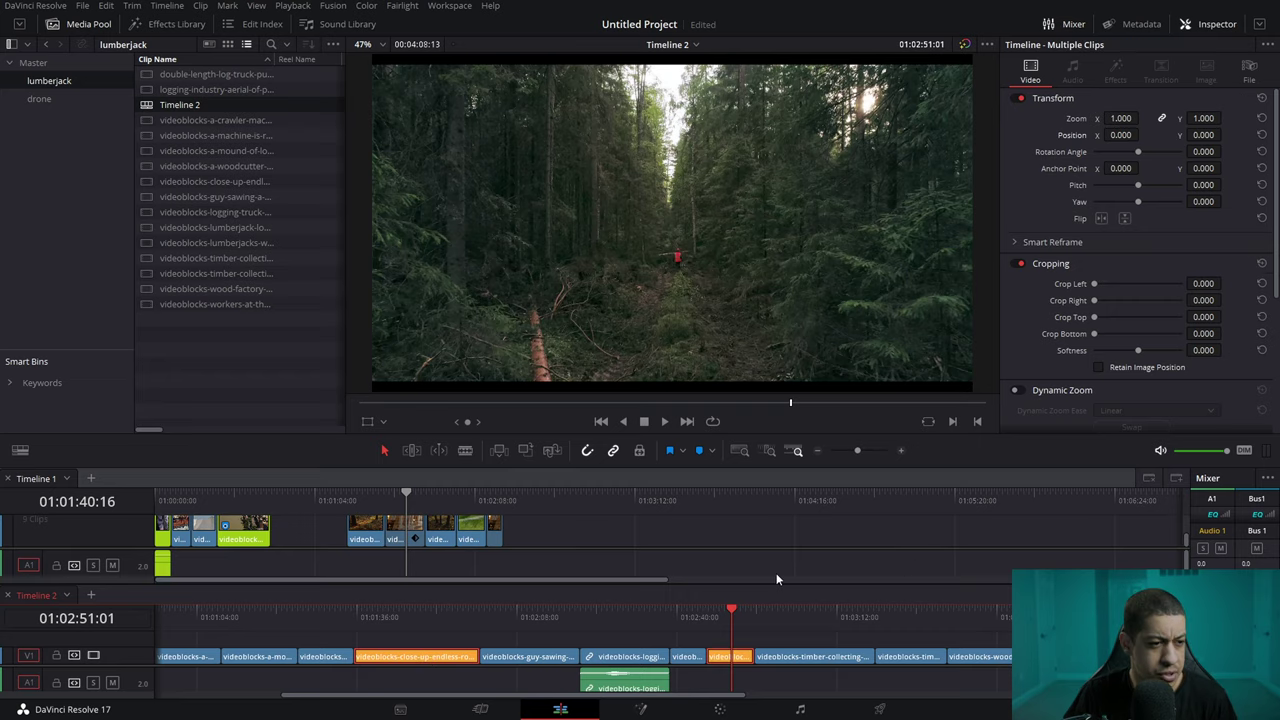
left_click(548, 496)
mouse_move(535, 493)
left_mouse_down()
mouse_move(507, 495)
mouse_move(520, 495)
left_mouse_up()
key("ctrl+v")
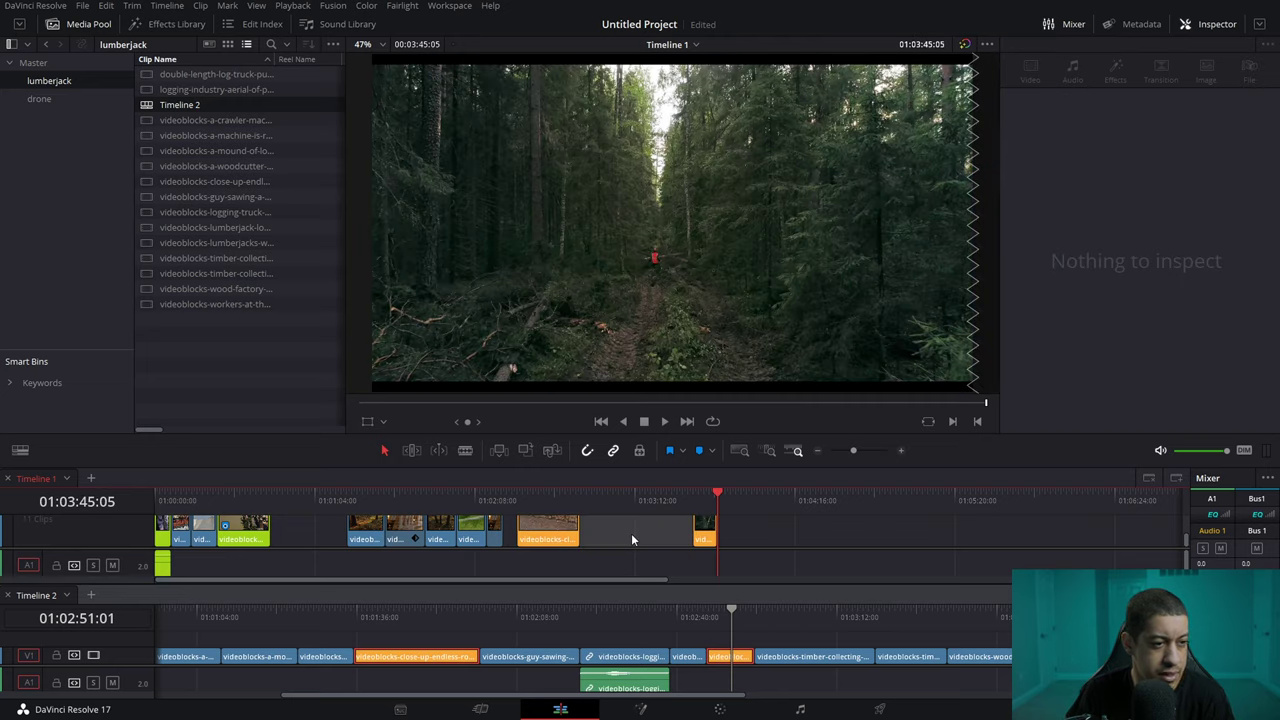
key("Delete")
left_click(505, 496)
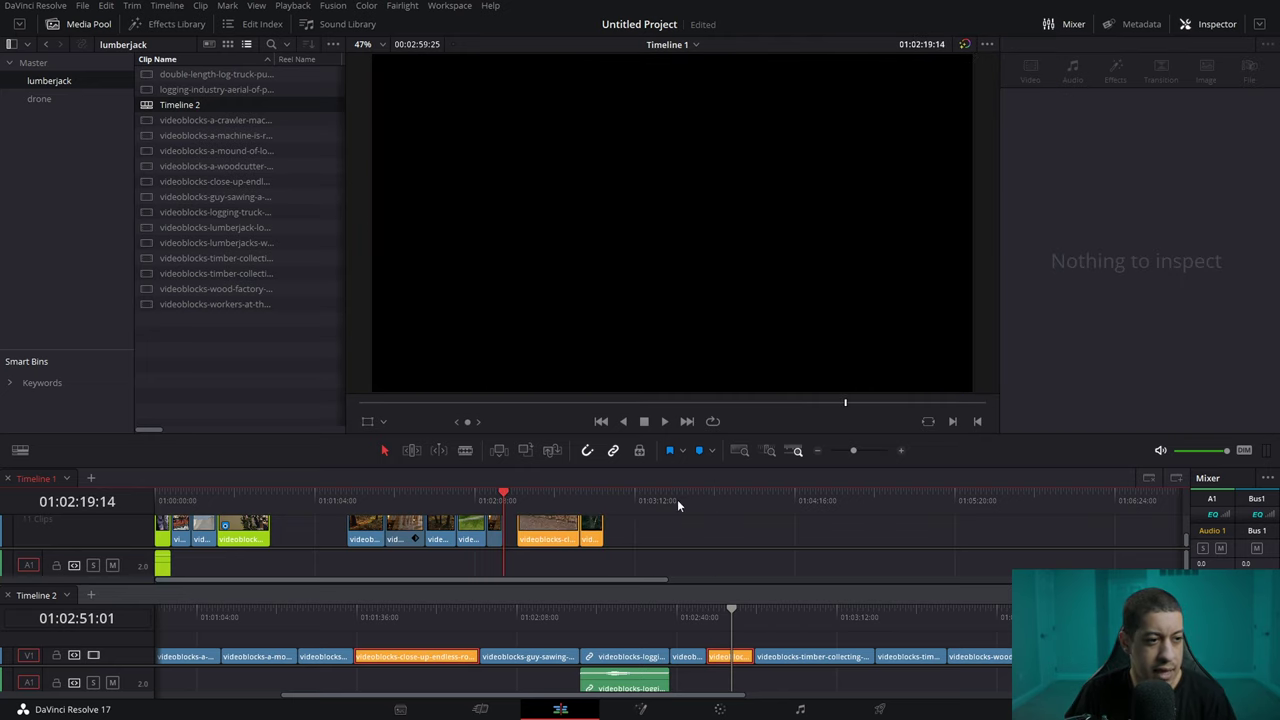
Show Timeline 1's clips without thumbnails on a minimum-height video track and move both orange clips back against the preceding clip at 01:02:19:14.
left_click(20, 450)
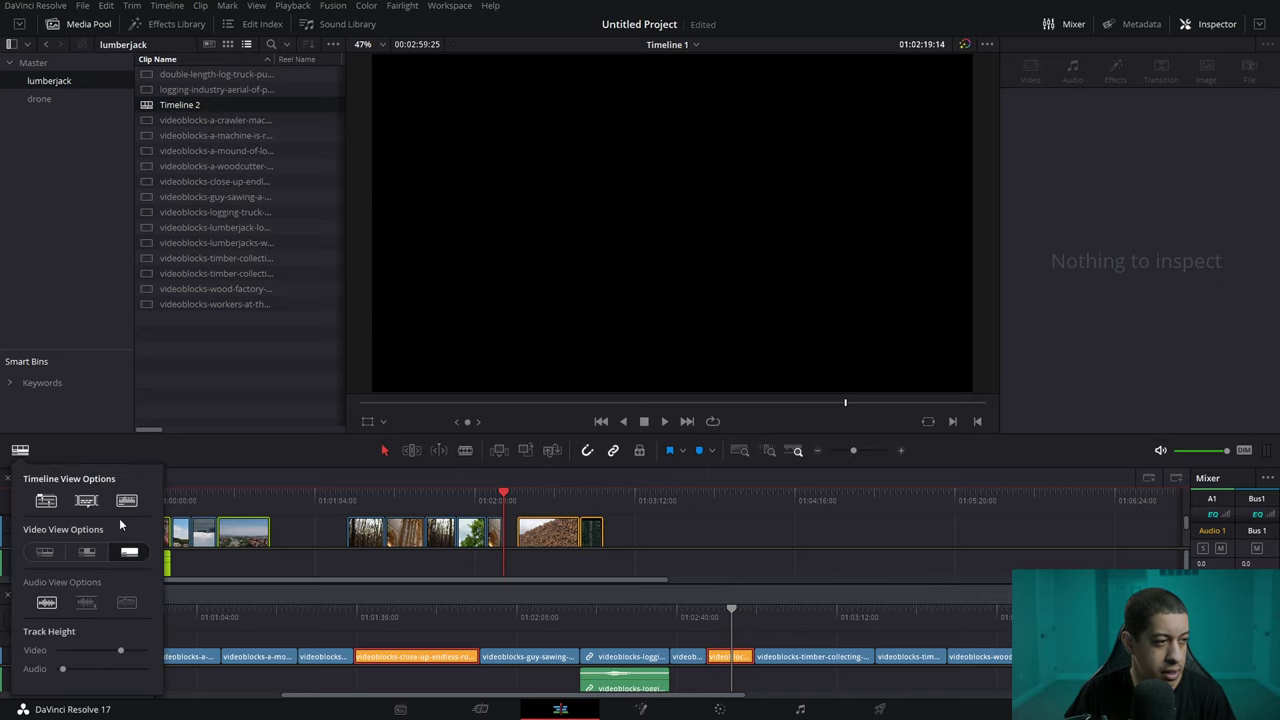
left_click_drag(122, 648, 120, 650)
left_click(564, 514)
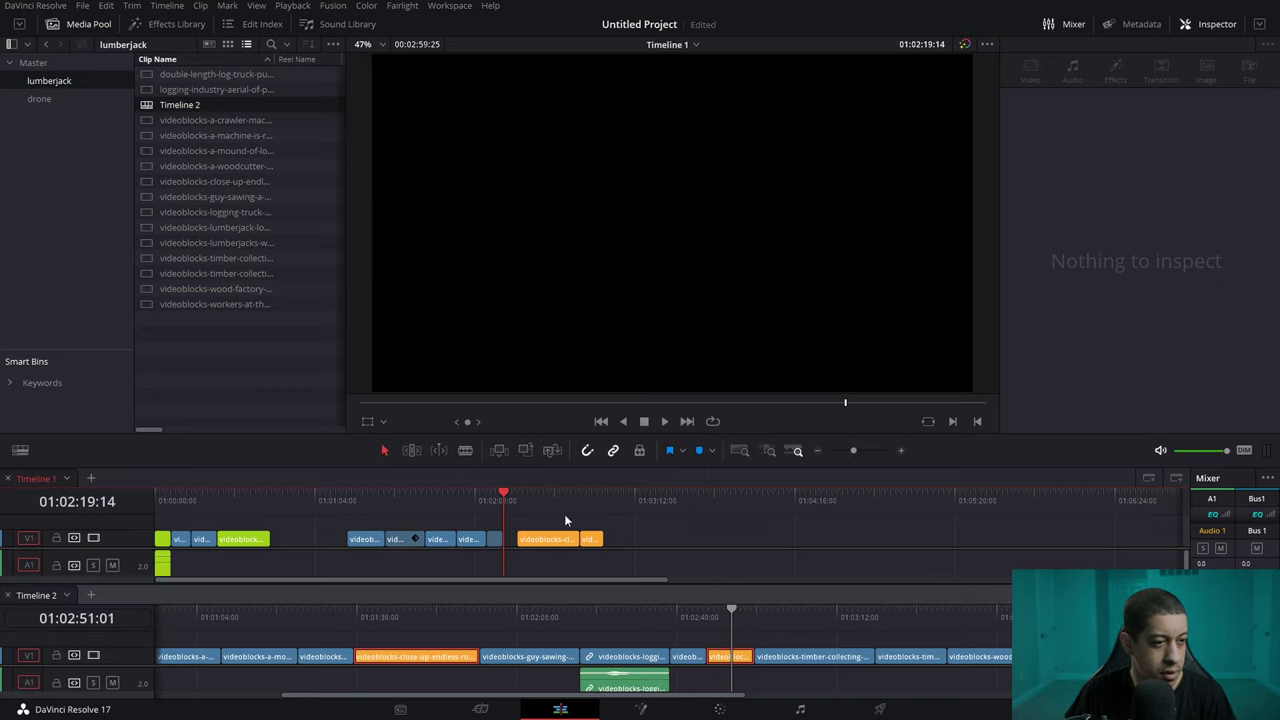
left_click(551, 541)
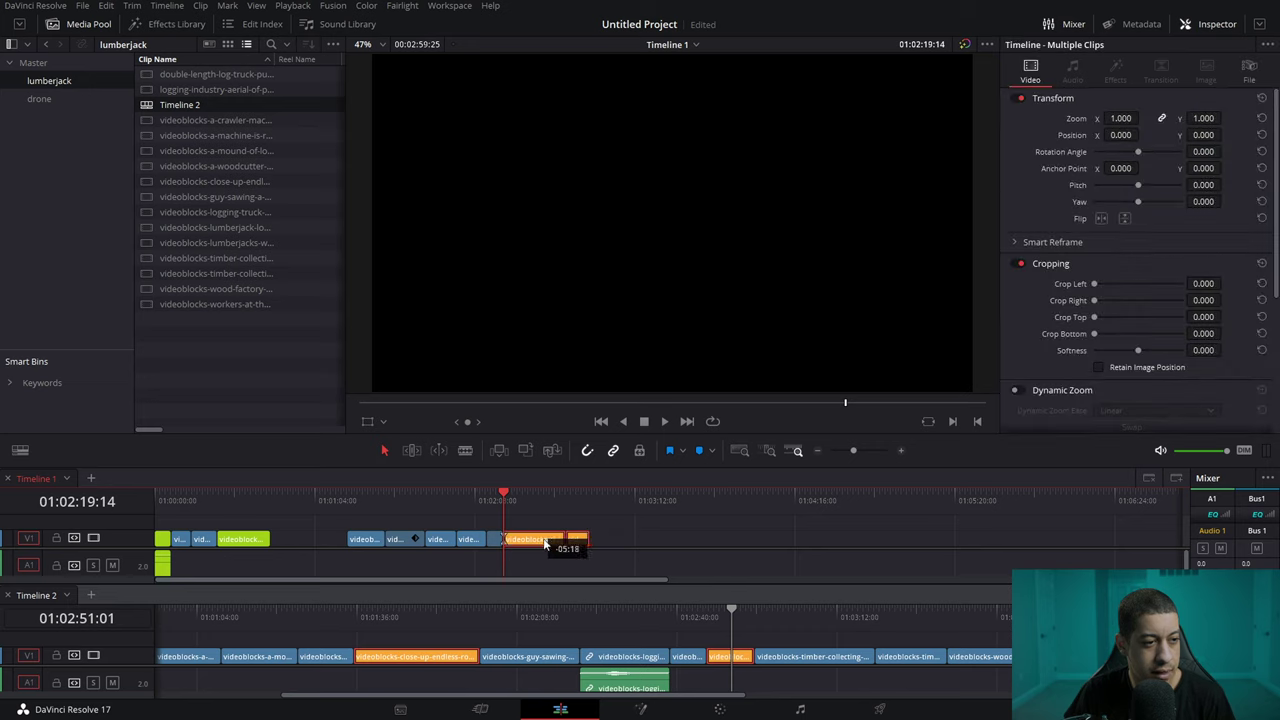
left_click_drag(525, 556, 511, 552)
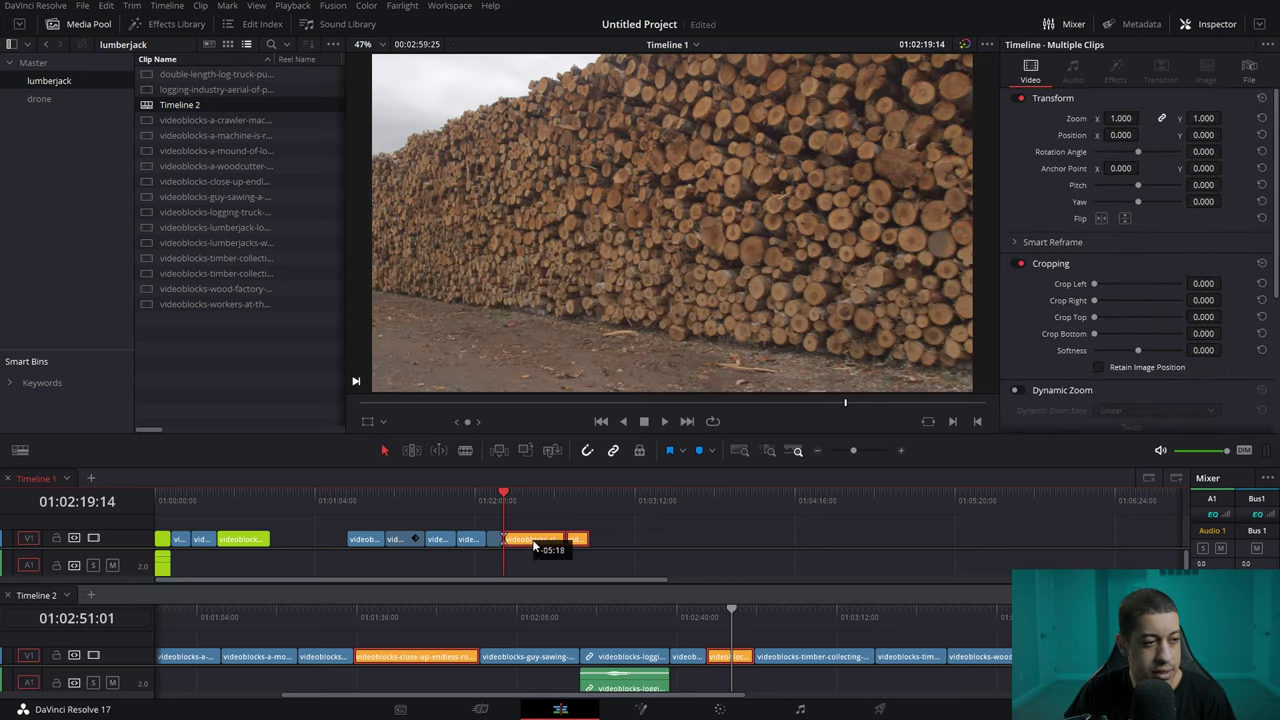
Review Timeline 2's lumberjack footage by scrubbing across its clips and playing it fast-forward to about 01:02:48:12.
left_click_drag(480, 617, 1046, 617)
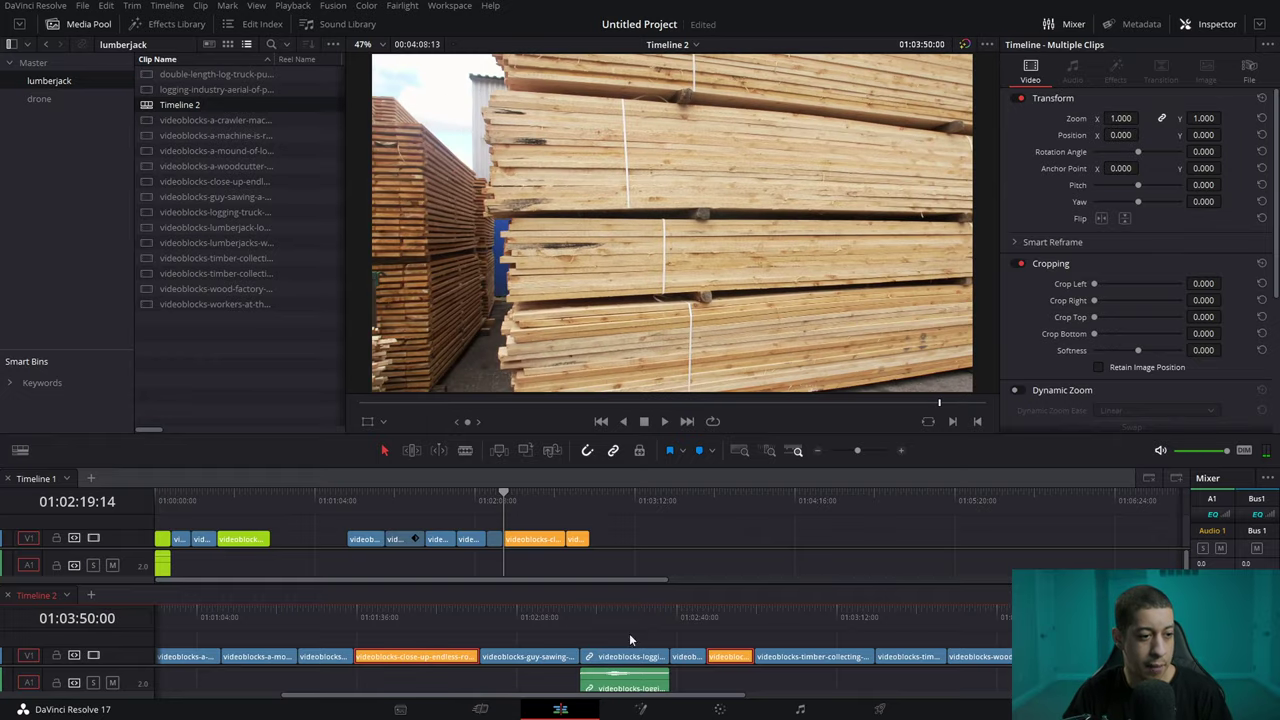
left_click_drag(709, 694, 555, 700)
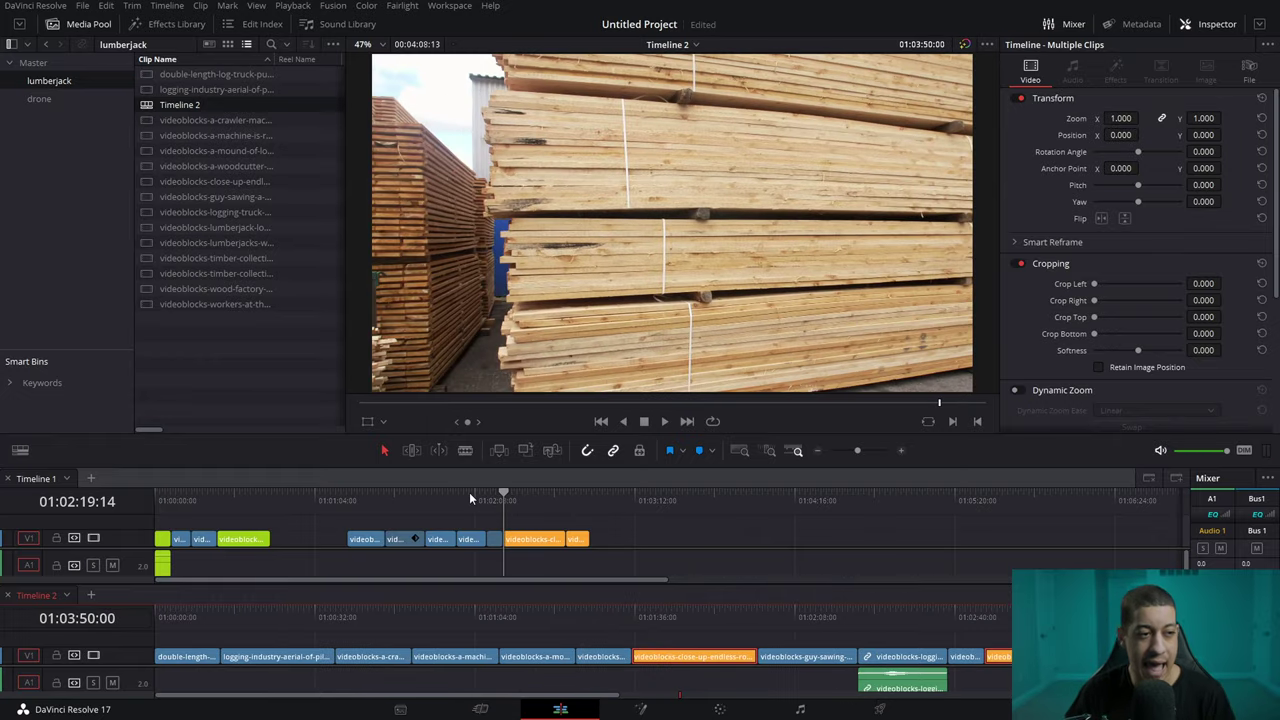
left_click_drag(600, 617, 528, 618)
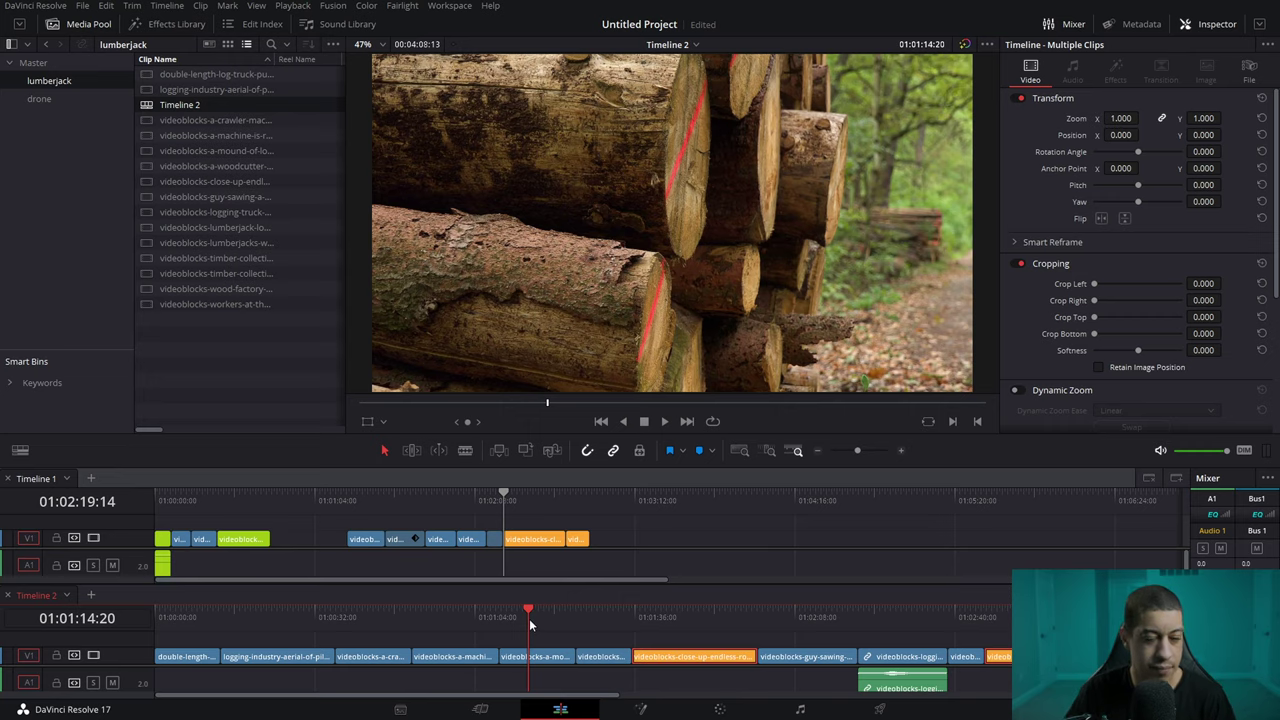
left_click_drag(527, 617, 268, 714)
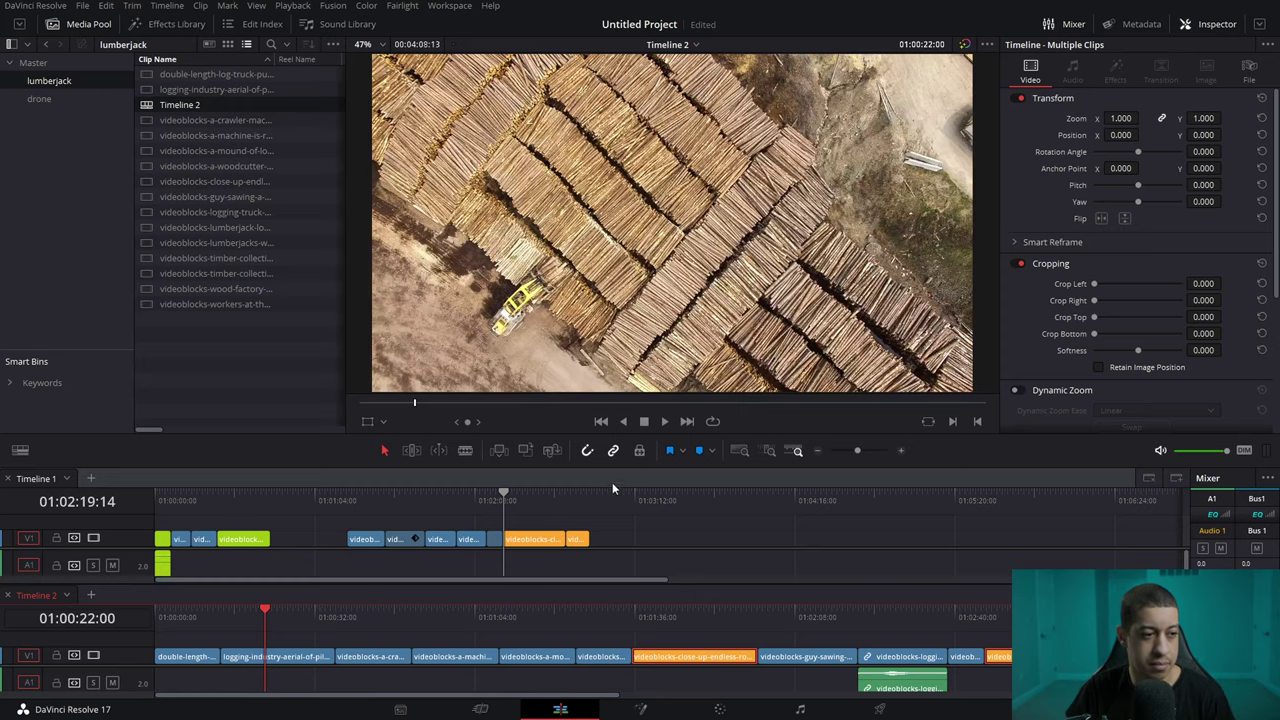
left_click_drag(499, 500, 529, 500)
left_click_drag(316, 614, 545, 614)
key("l")
key("l")
key("l")
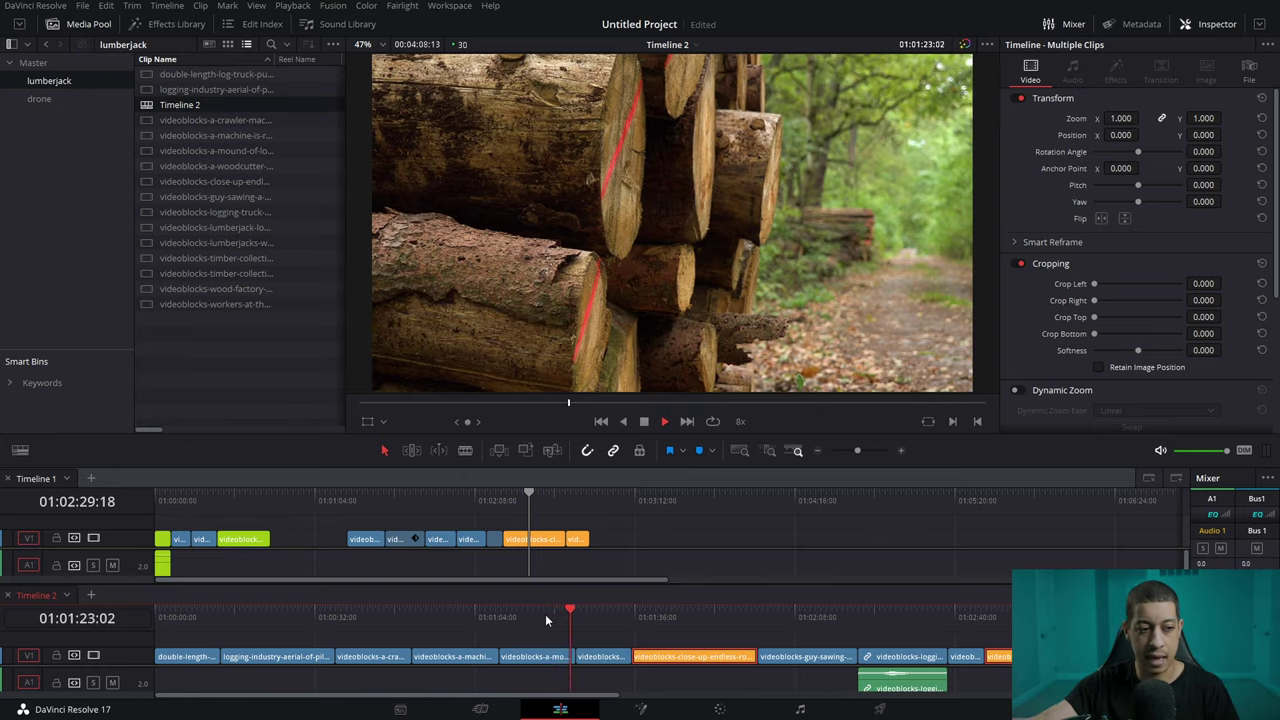
key("l")
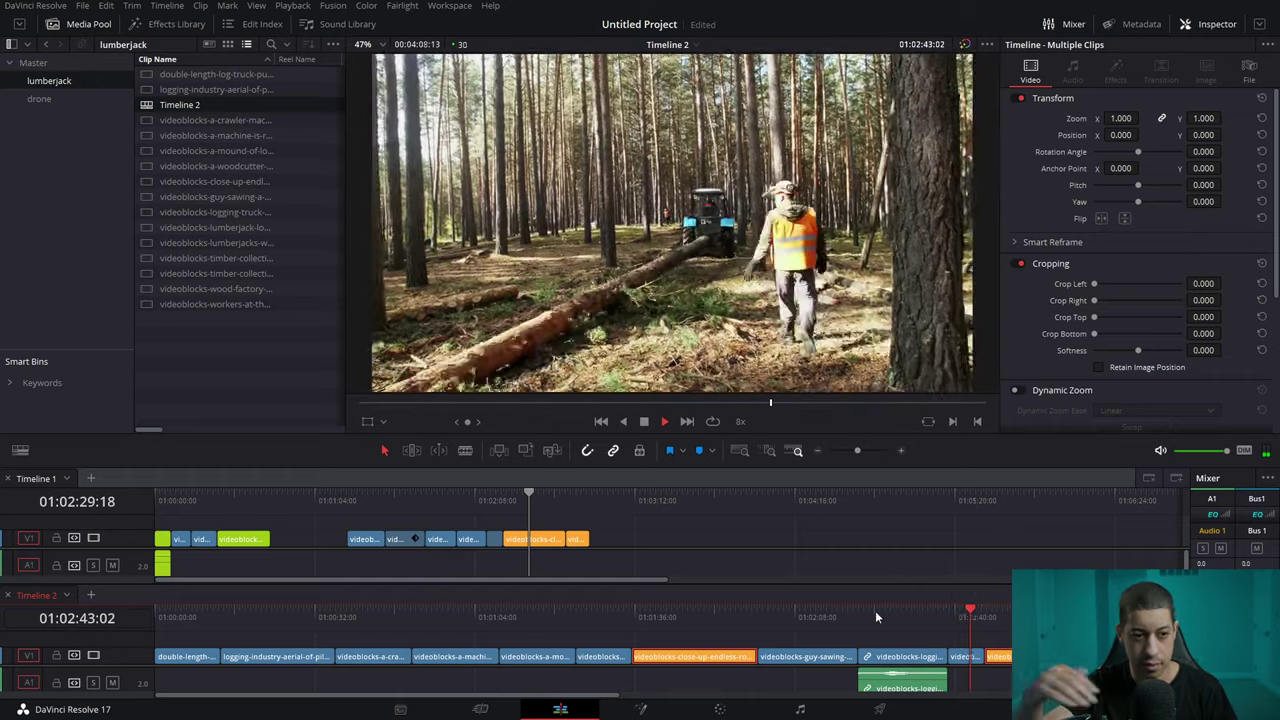
key("space")
Load the close-up log pile clip from the lumberjack bin, hide the Inspector, and switch to separate source and timeline viewers.
left_click(220, 182)
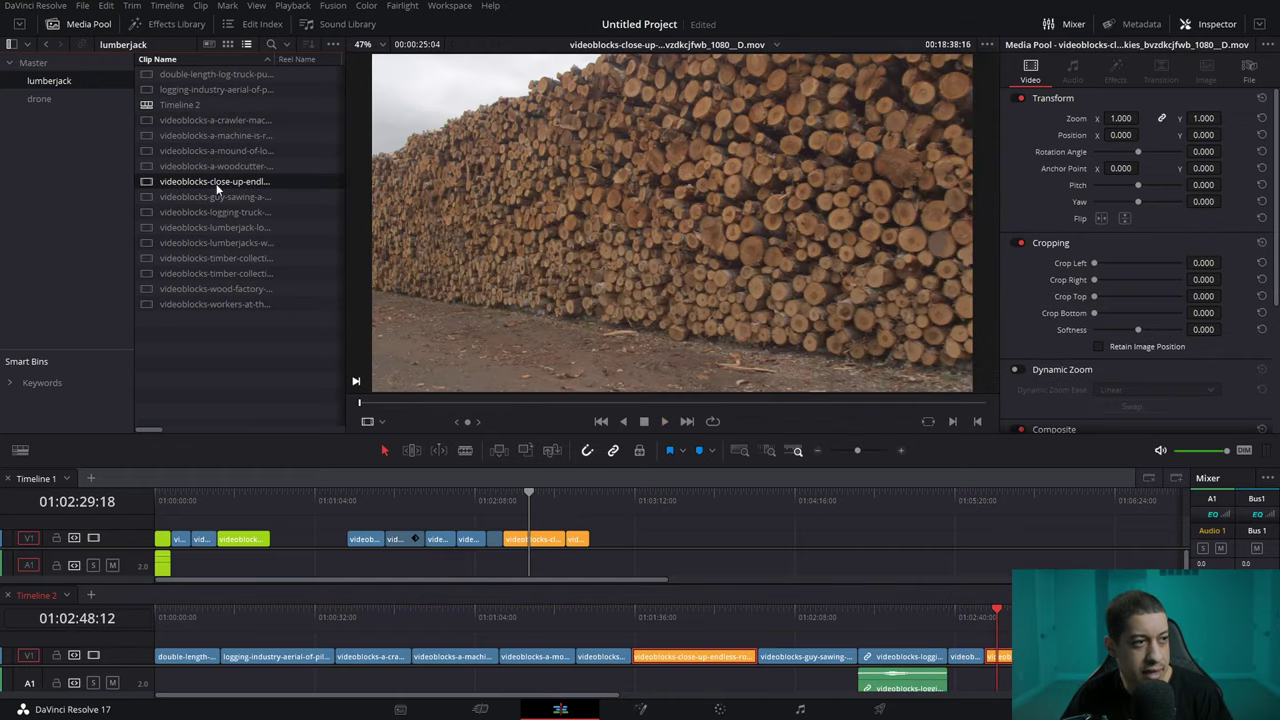
left_click(1222, 24)
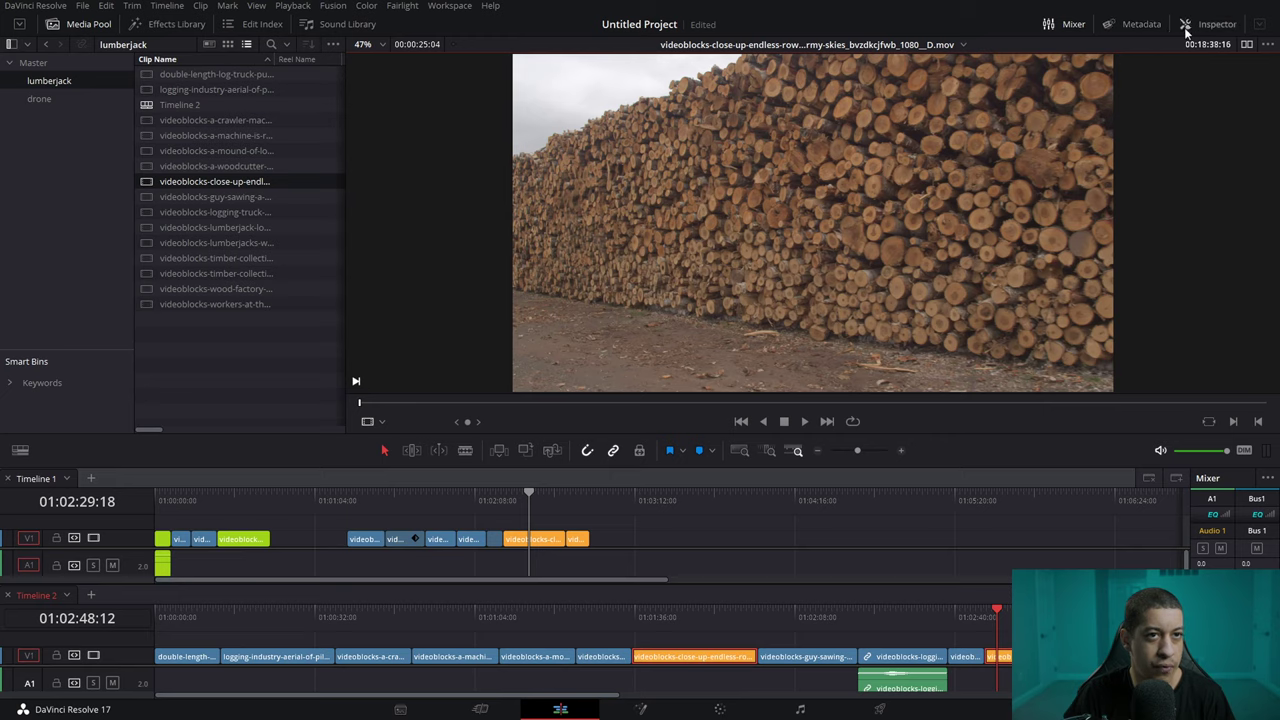
left_click(1247, 44)
left_click(570, 421)
Preview the timber-collecting and wood-factory clips in the source viewer, and move Timeline 2's playhead to about 01:02:05:22.
left_click(205, 258)
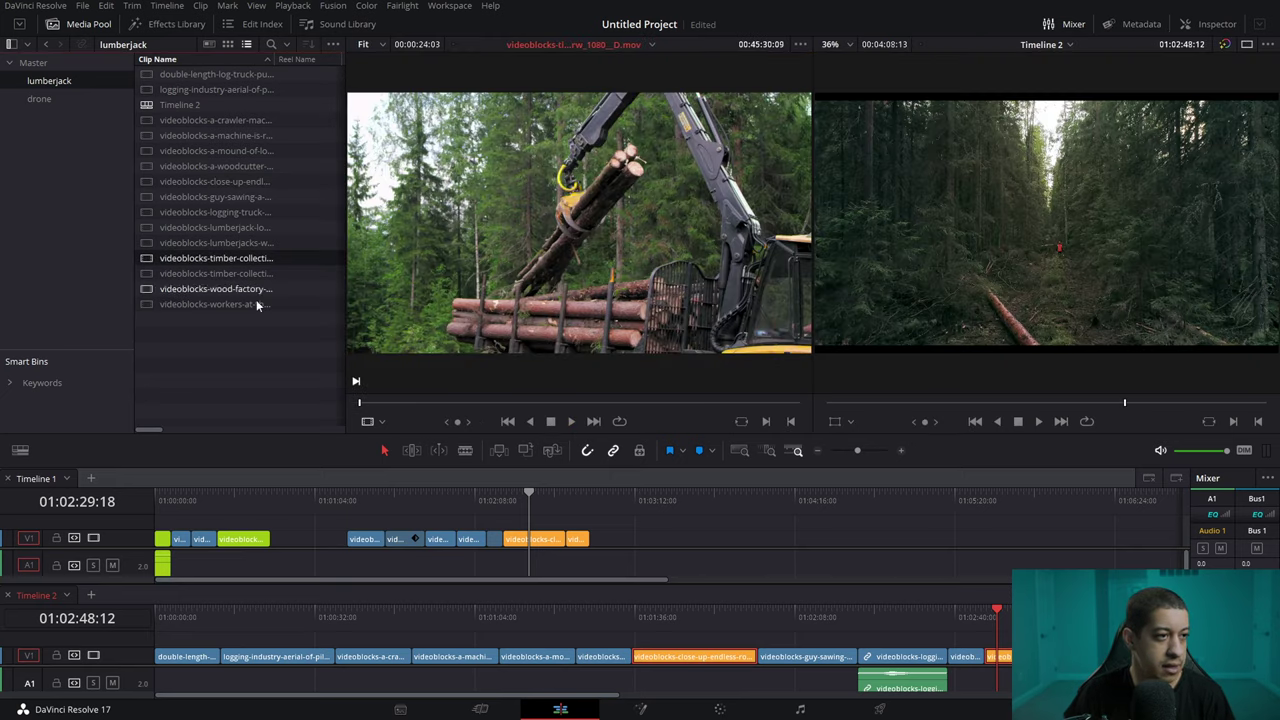
left_click(221, 289)
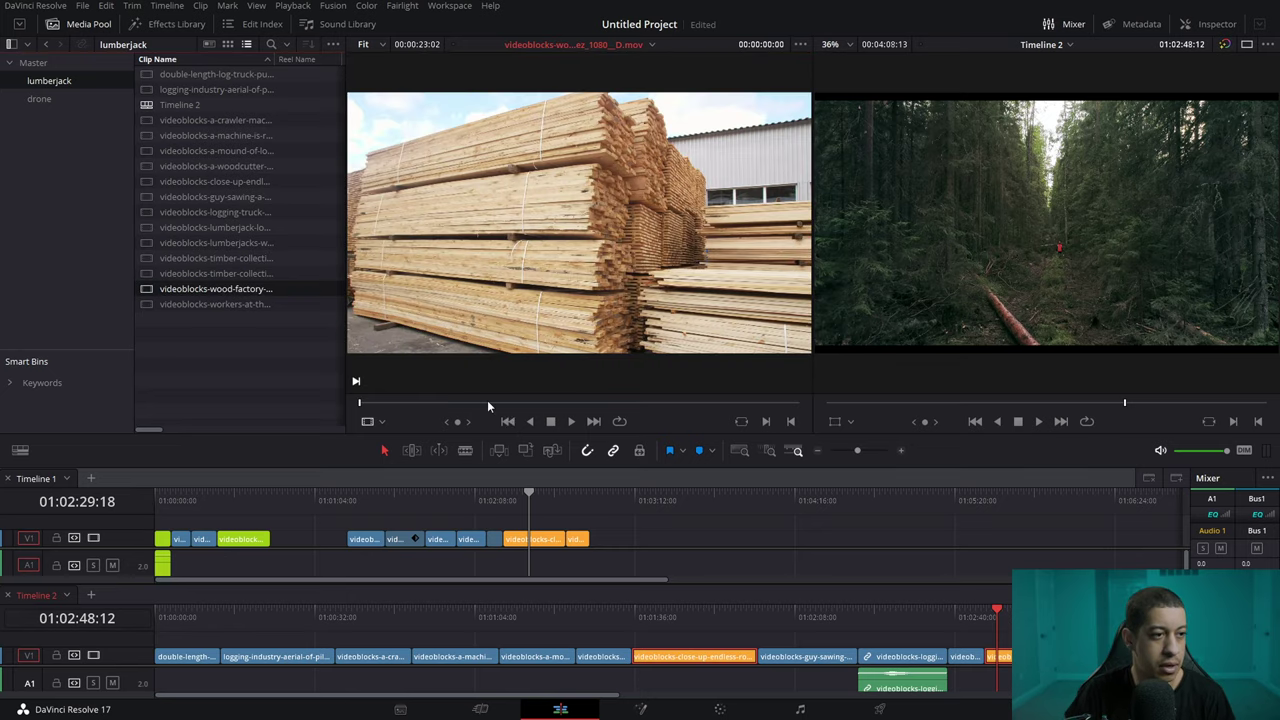
left_click_drag(487, 402, 634, 402)
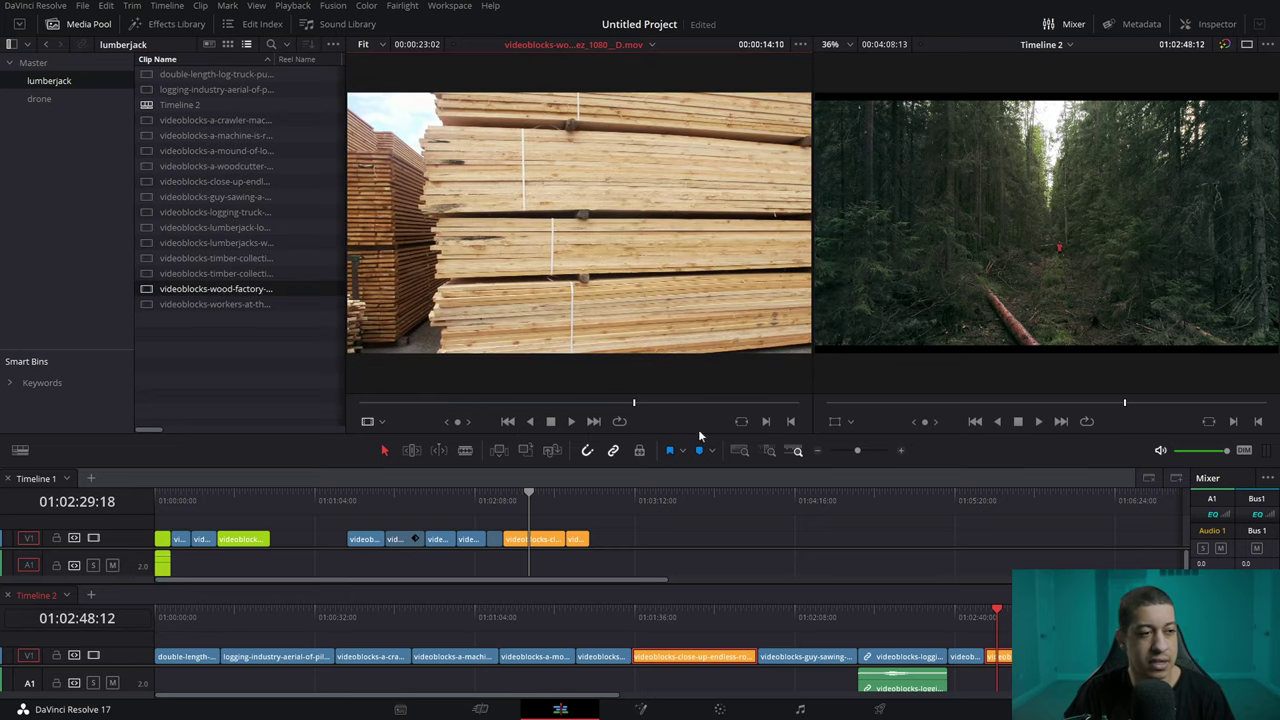
left_click(784, 612)
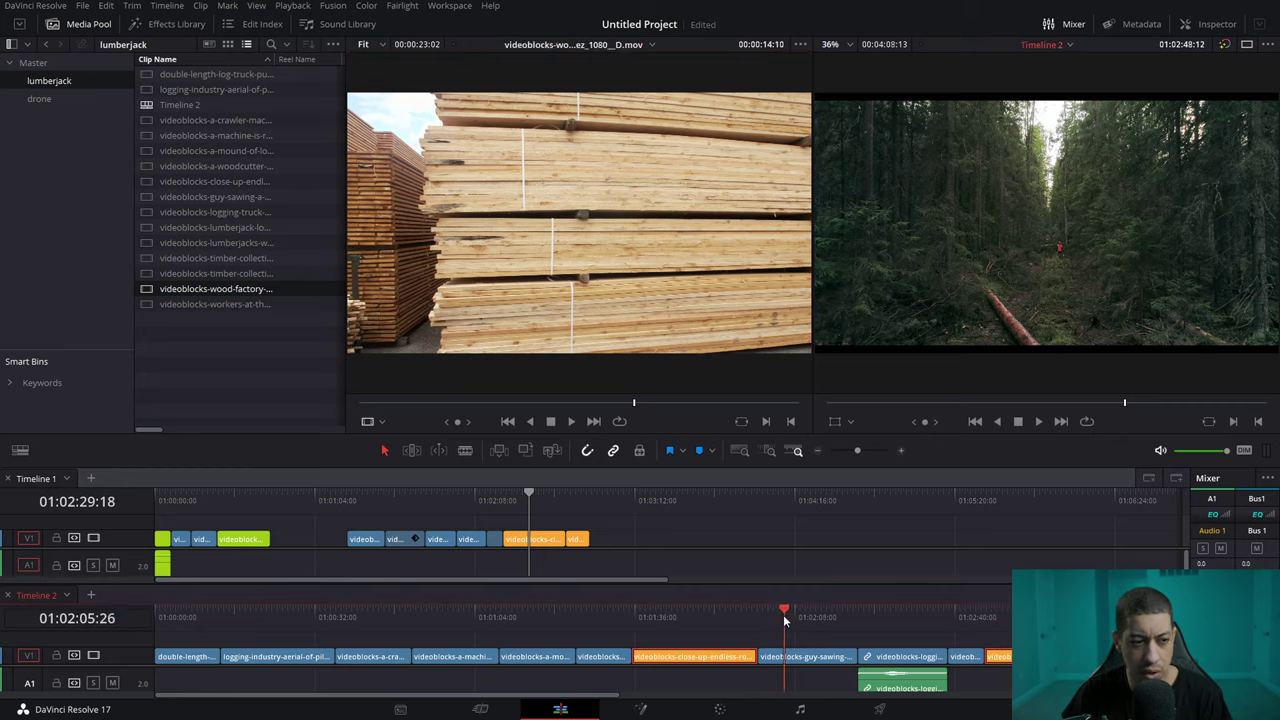
left_click_drag(785, 620, 784, 620)
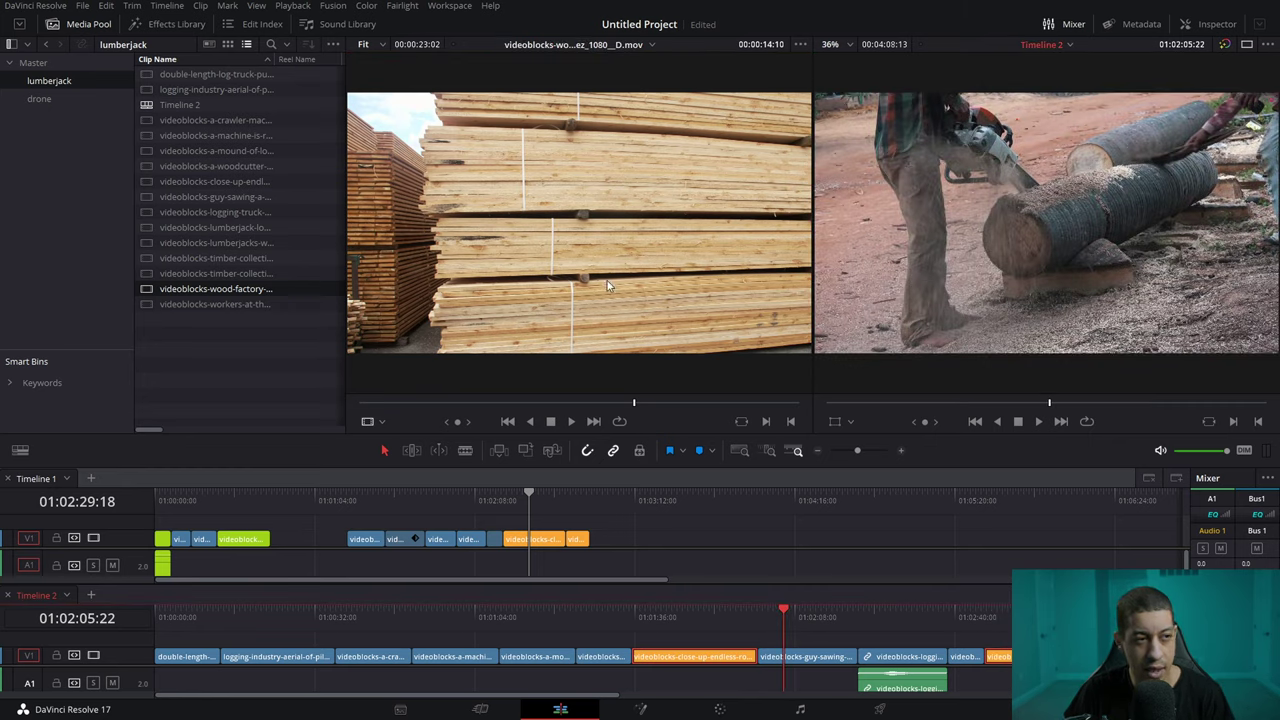
Cut a section ending at 01:01:02:24 from Timeline 2's machine-riding-through-the-forest clip and paste a copy after Timeline 1's last clip.
left_click_drag(802, 632, 469, 628)
key("ctrl+b")
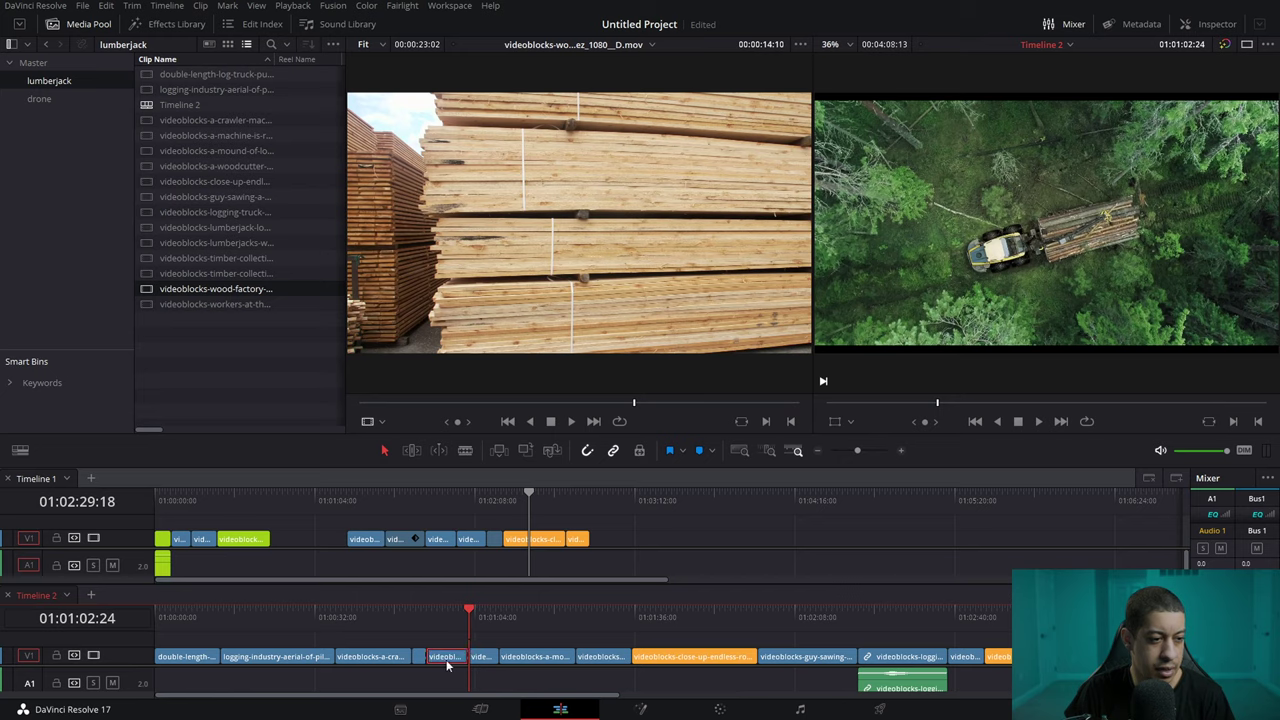
left_click(606, 498)
key("ctrl+v")
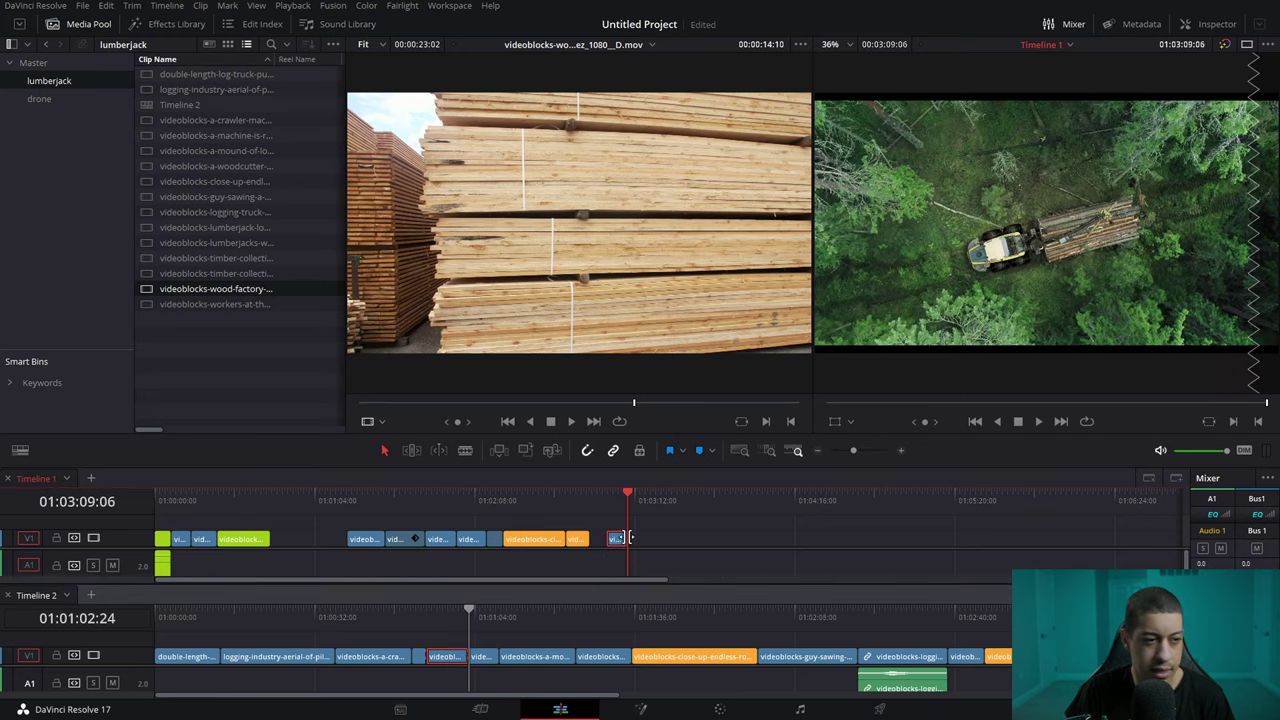
Move the pasted forest machine clip against the last orange clip in Timeline 1 and briefly play it from its start.
left_click_drag(619, 545, 604, 530)
left_click(592, 492)
key("space")
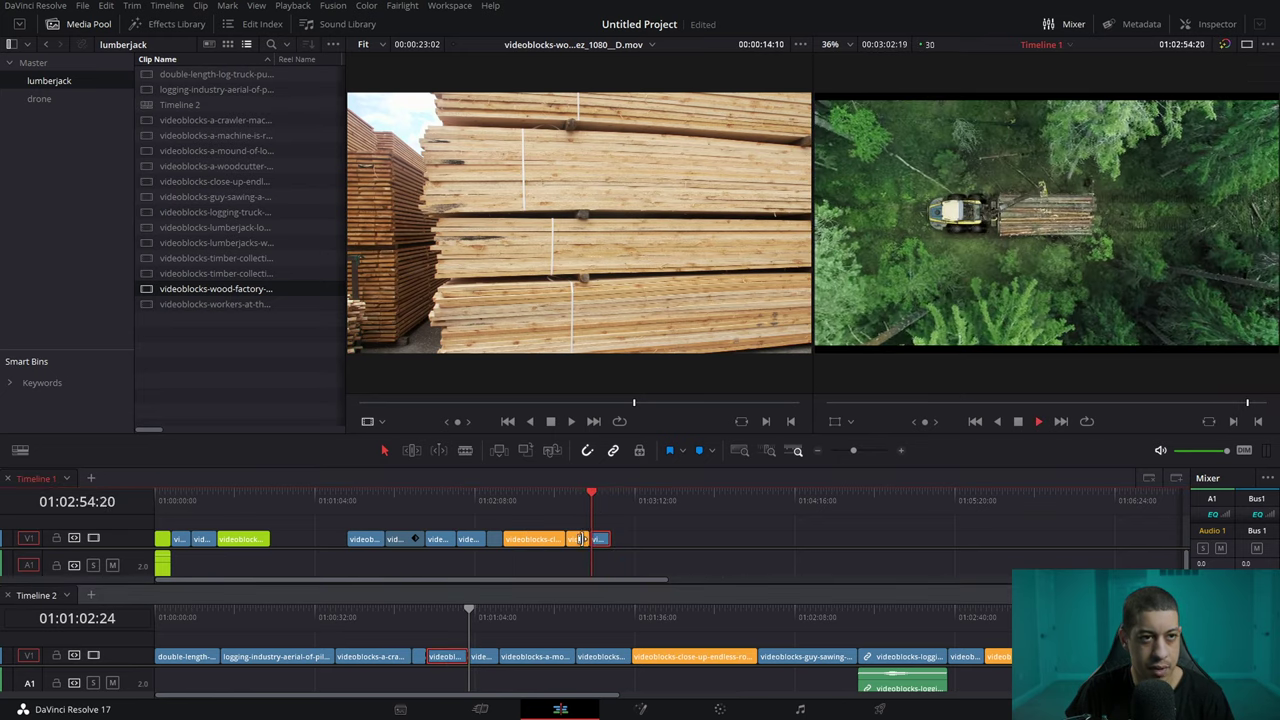
key("space")
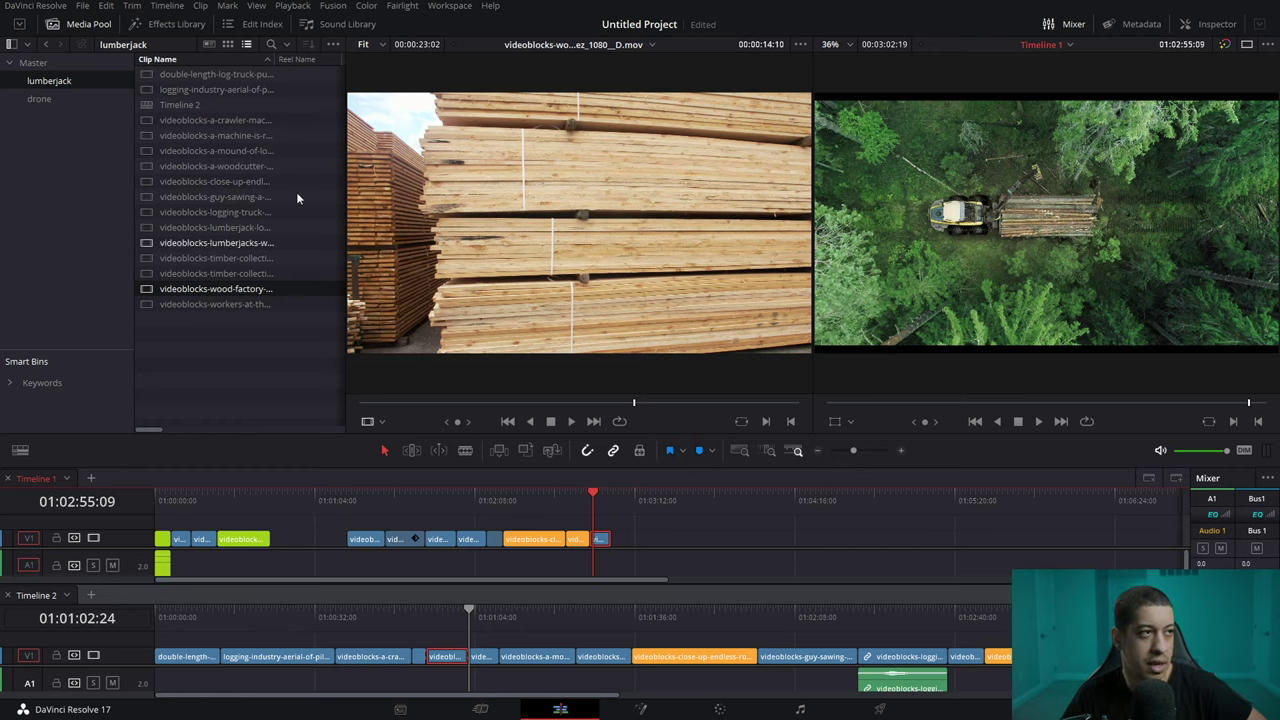
Widen the media pool's clip list until the Start TC and End TC columns are shown.
left_click(350, 66)
left_click_drag(345, 59, 450, 59)
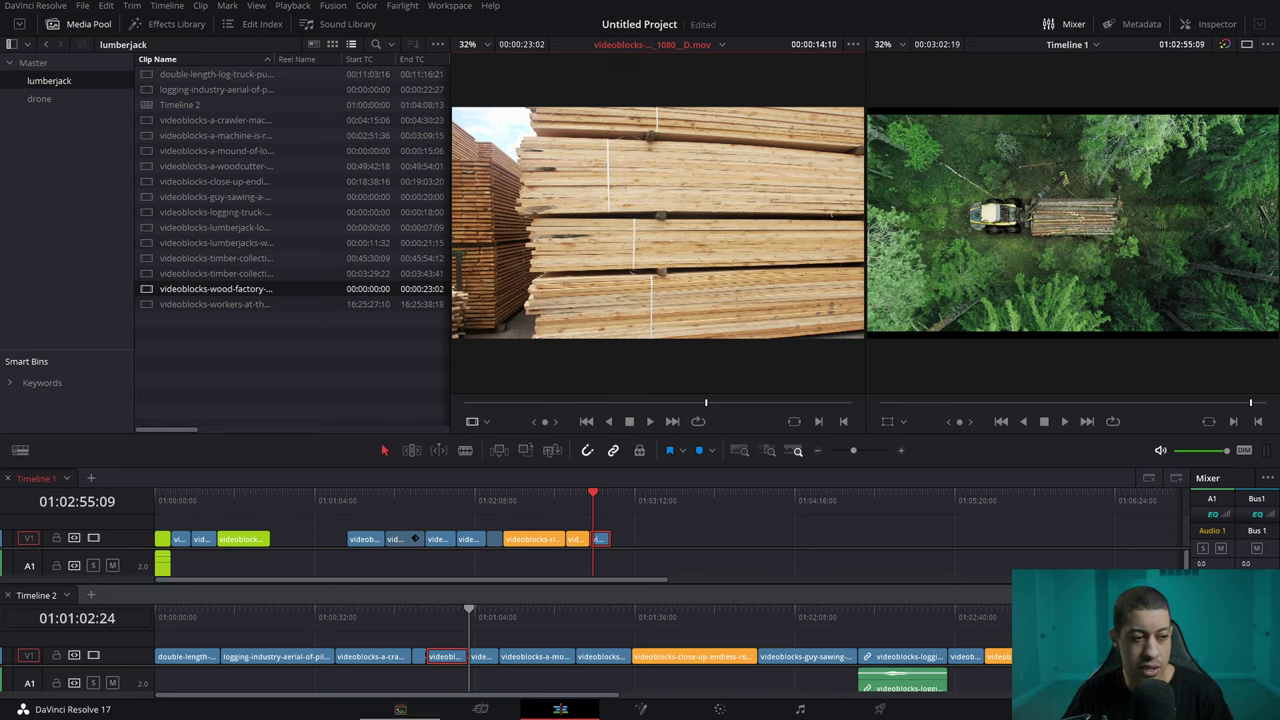
Colour the cut forest machine section in Timeline 2 orange and place the playhead on it at about 01:00:58:04.
left_click(683, 656)
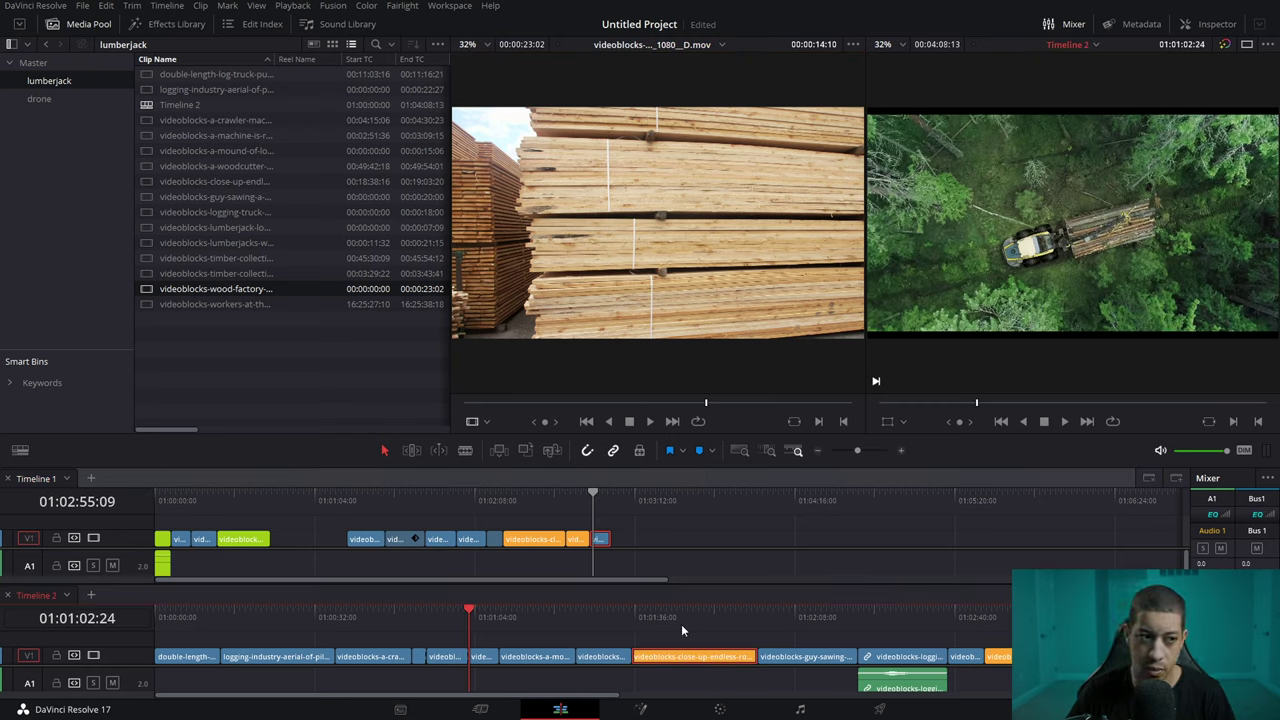
left_click(448, 617)
left_click(455, 659)
left_click_drag(442, 624, 445, 624)
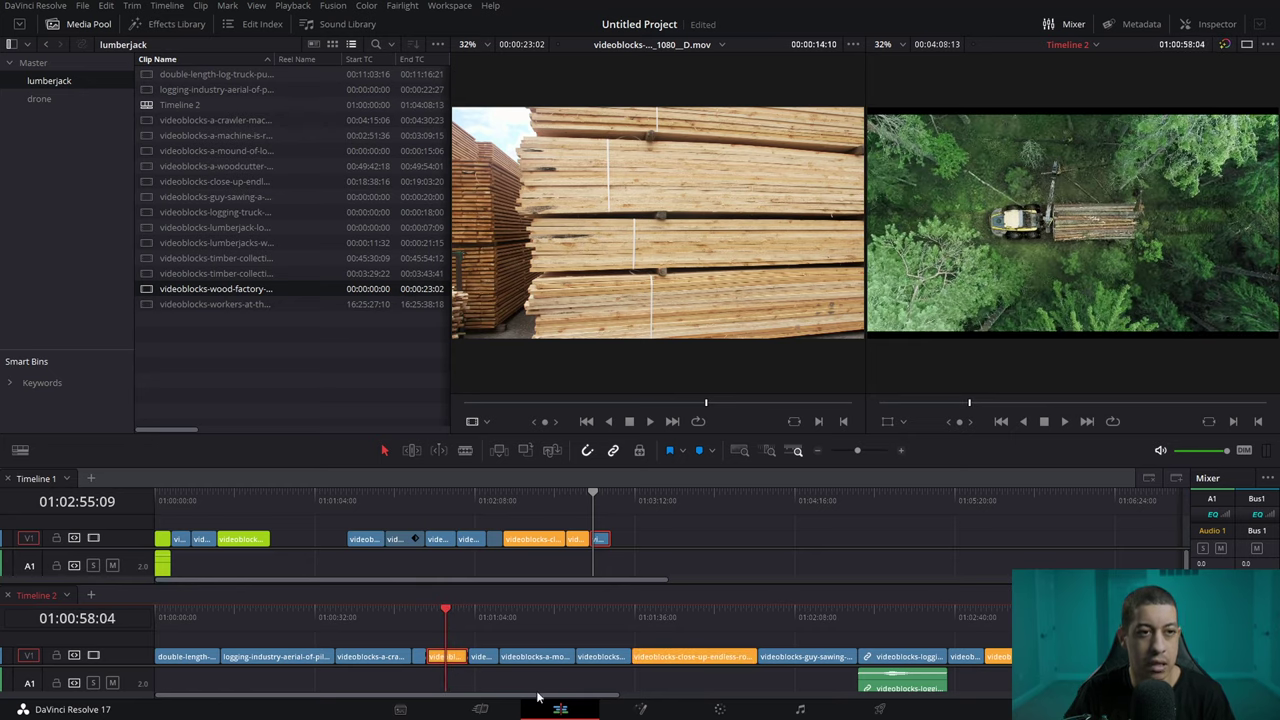
Check which clip colour commands are assigned to the F6, F7 and F8 keys in Keyboard Customization, and close it.
left_click(37, 6)
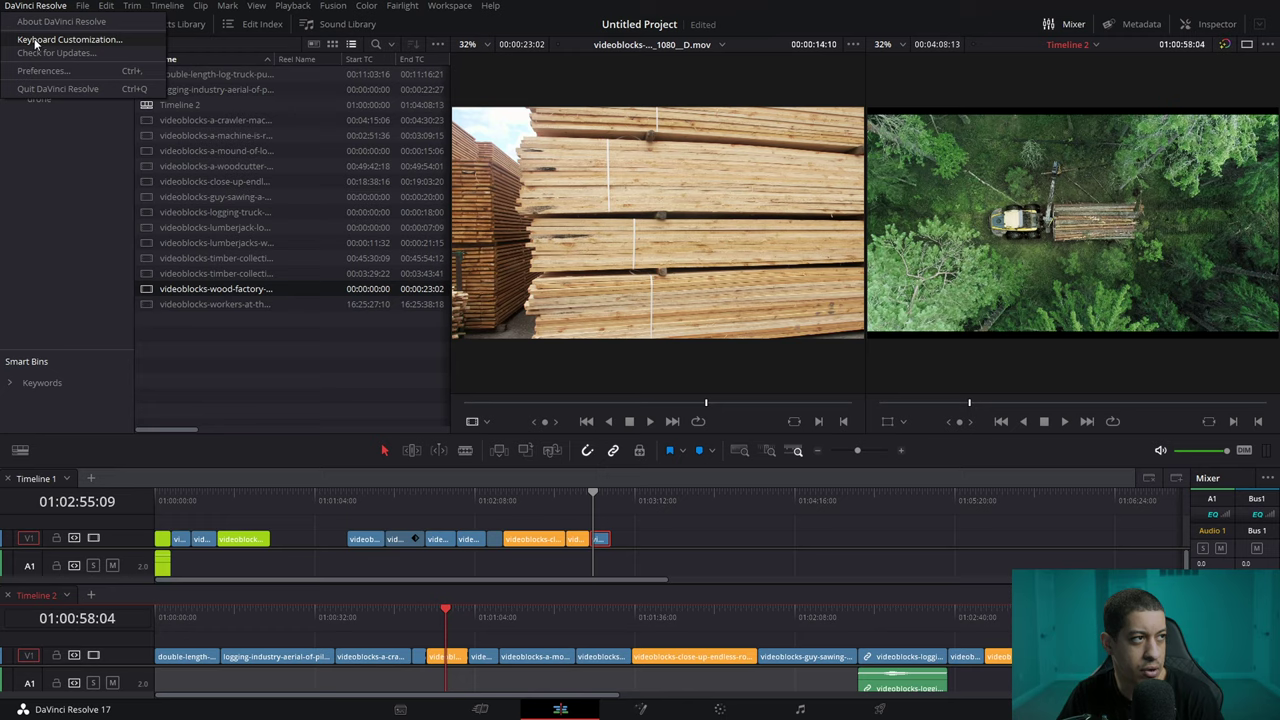
left_click(35, 40)
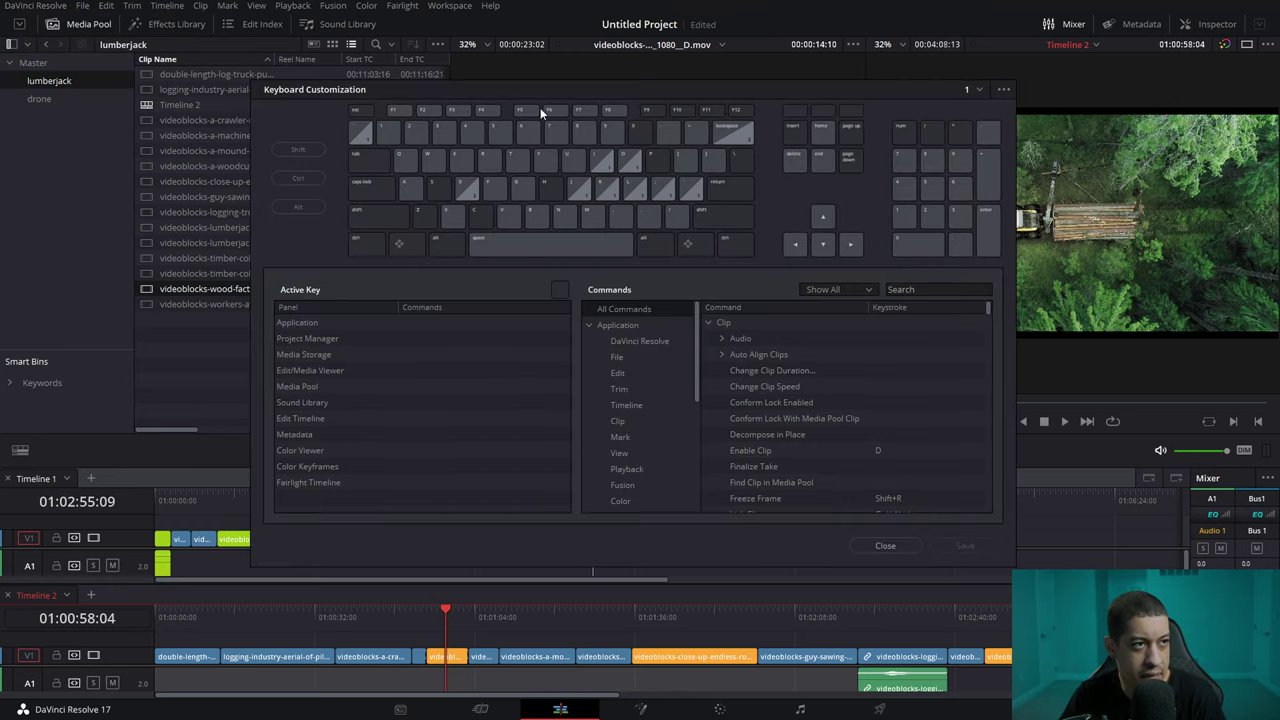
left_click(522, 109)
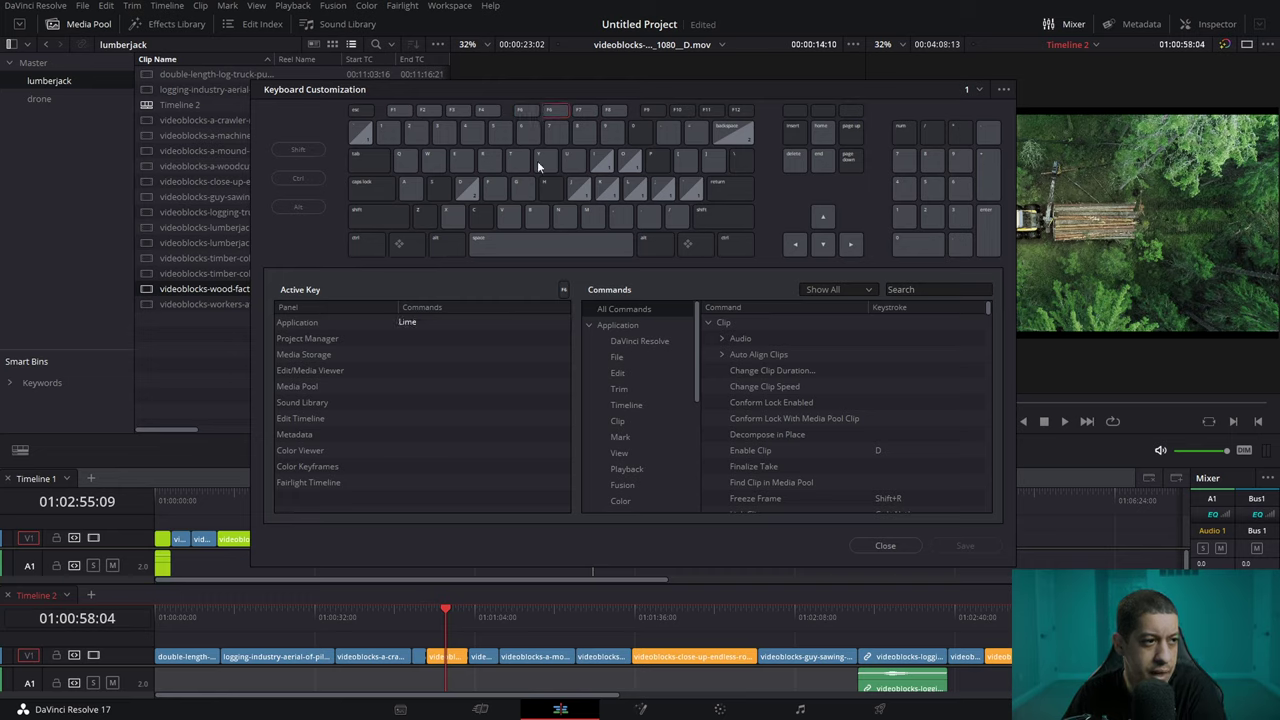
left_click(585, 109)
left_click(614, 109)
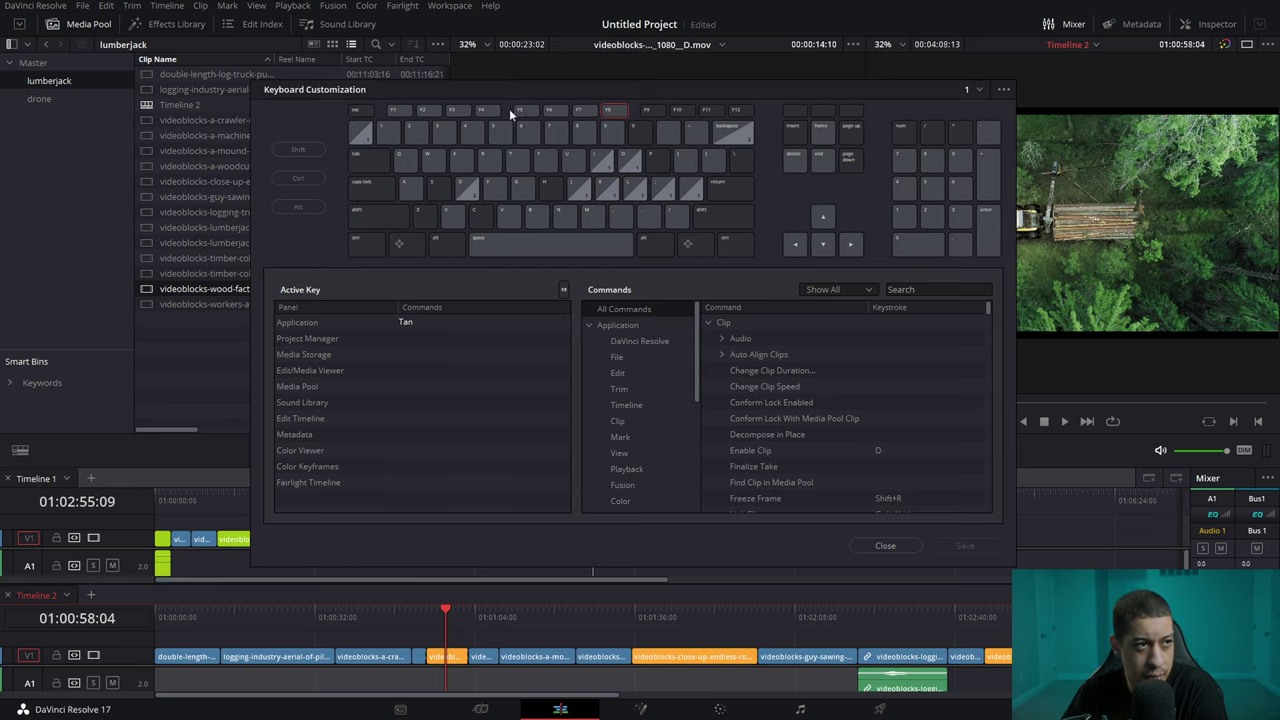
left_click(885, 546)
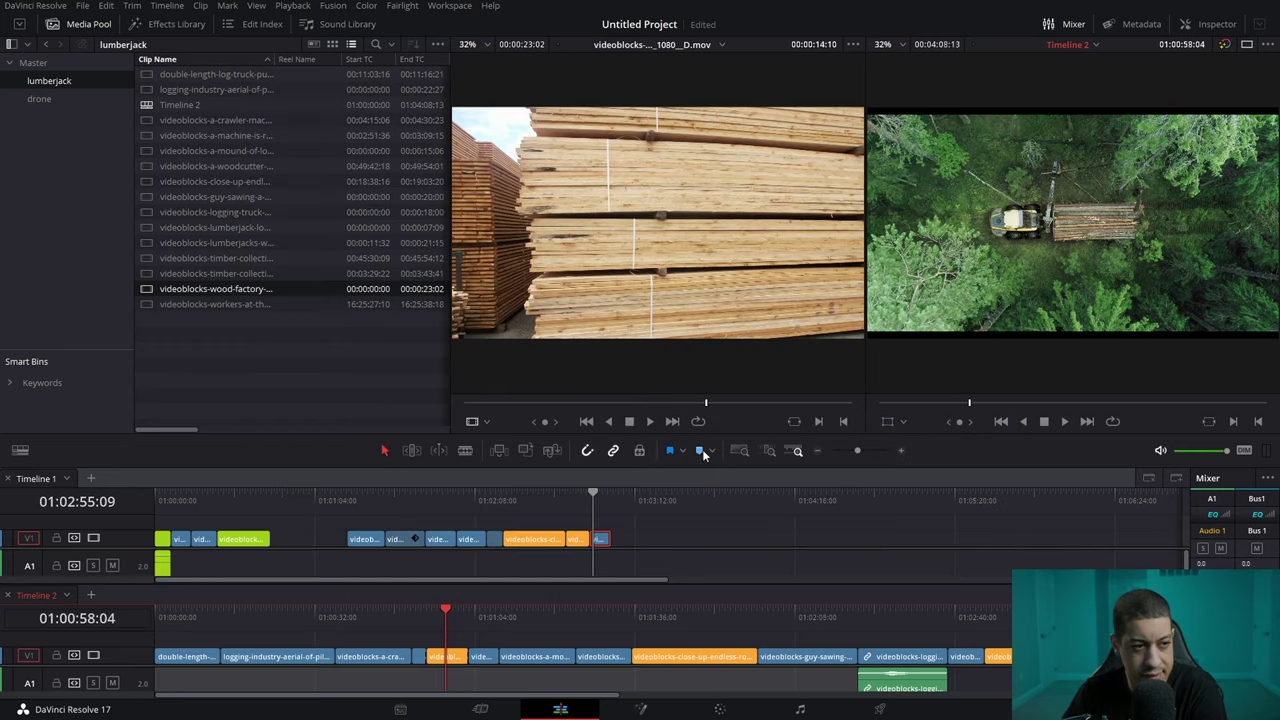
View the Clip Color choices for Timeline 2's orange forest machine clip and the marker options, leaving them without choosing anything.
left_click(442, 657)
right_click(446, 657)
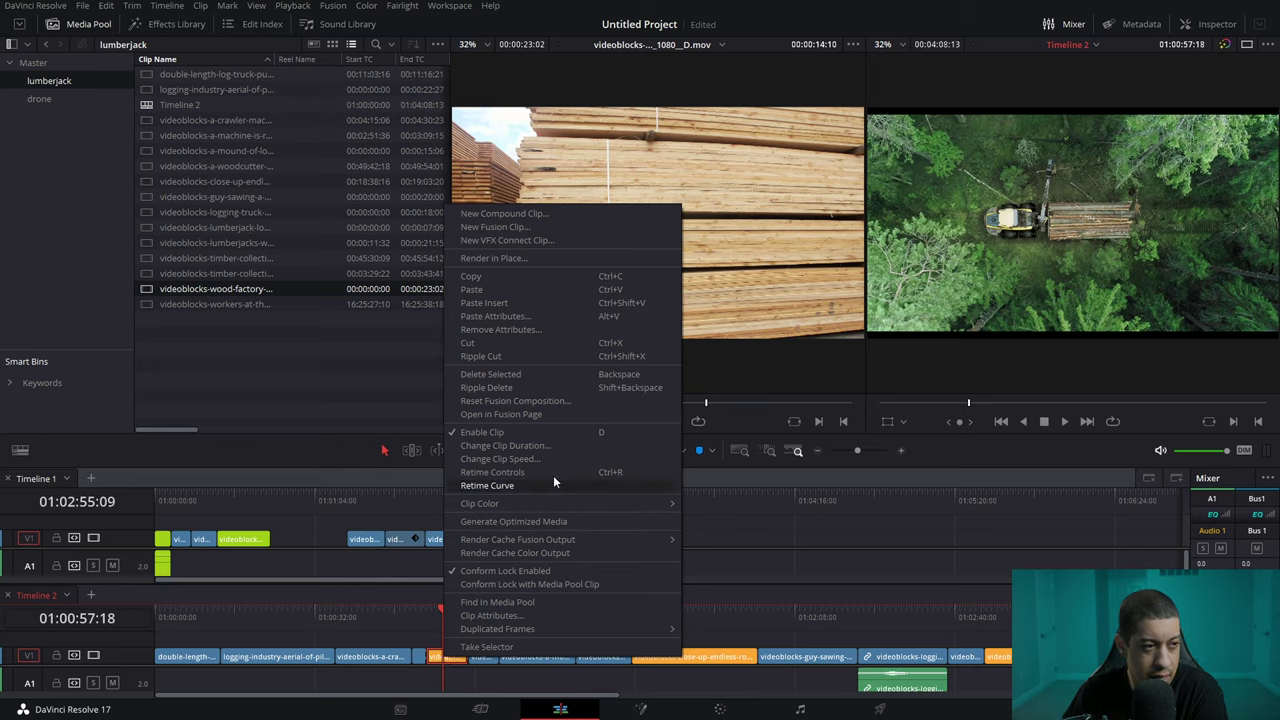
mouse_move(591, 502)
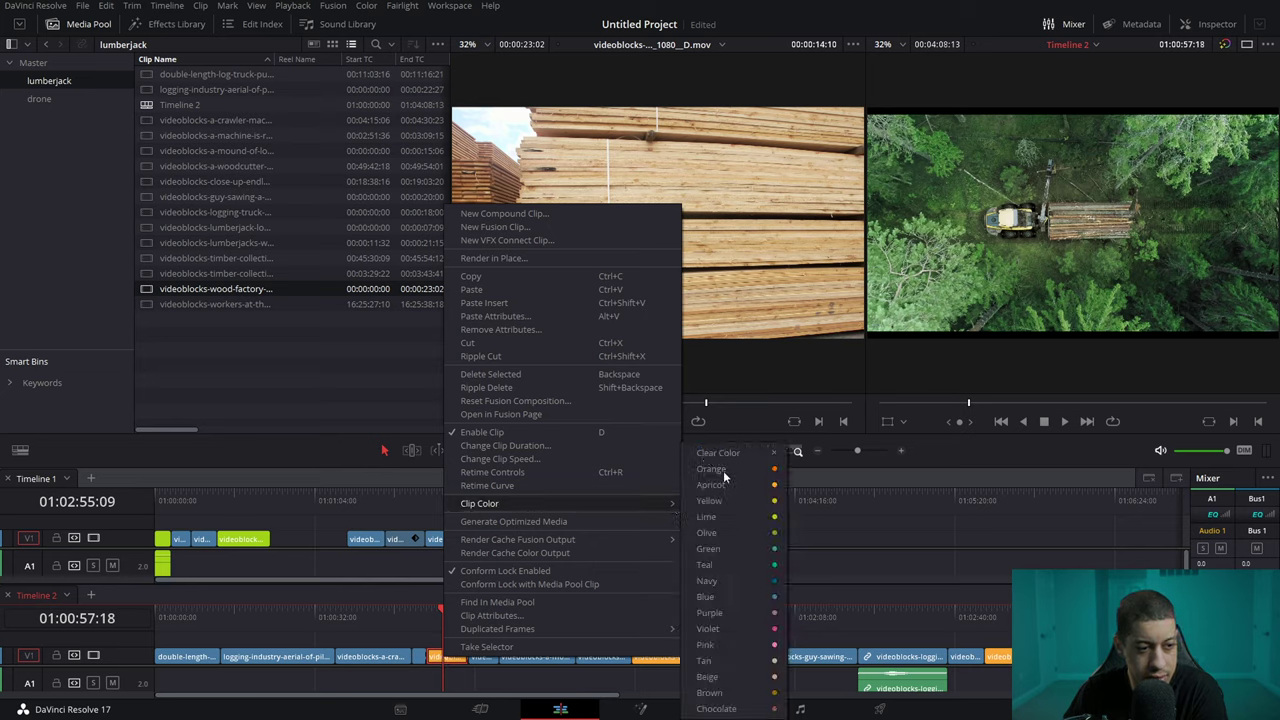
left_click(869, 512)
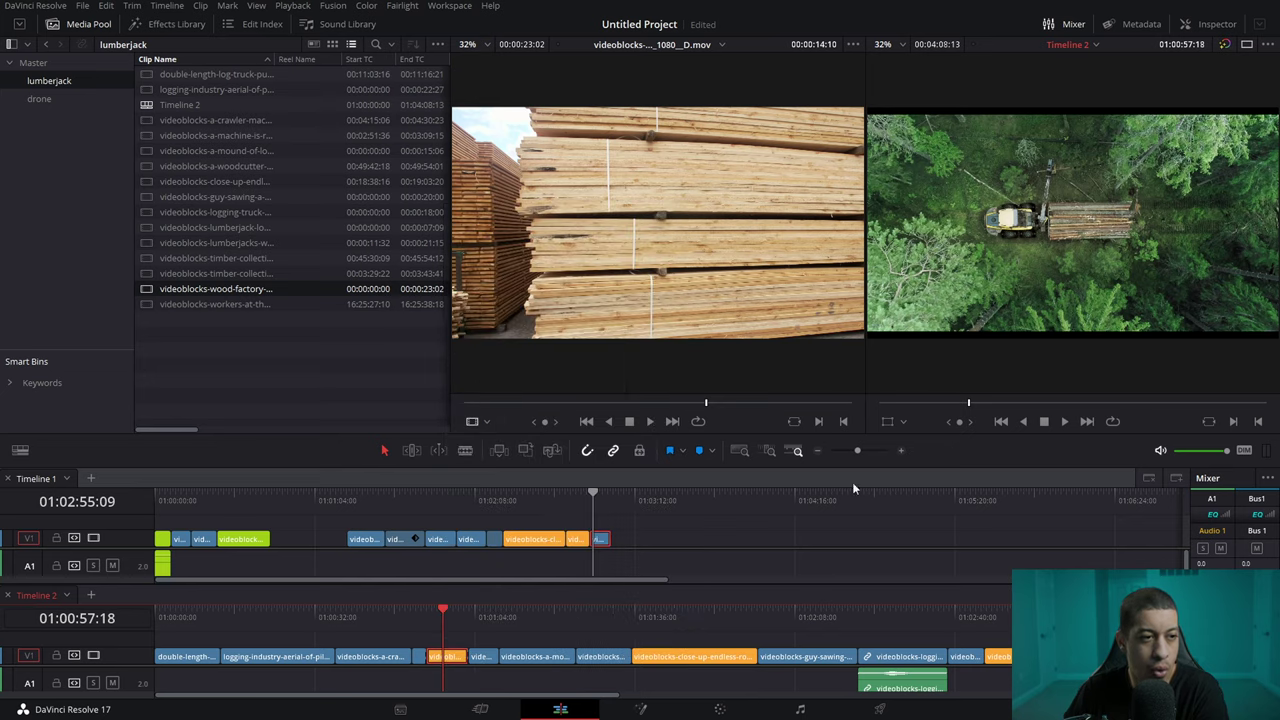
left_click(707, 451)
left_click(937, 503)
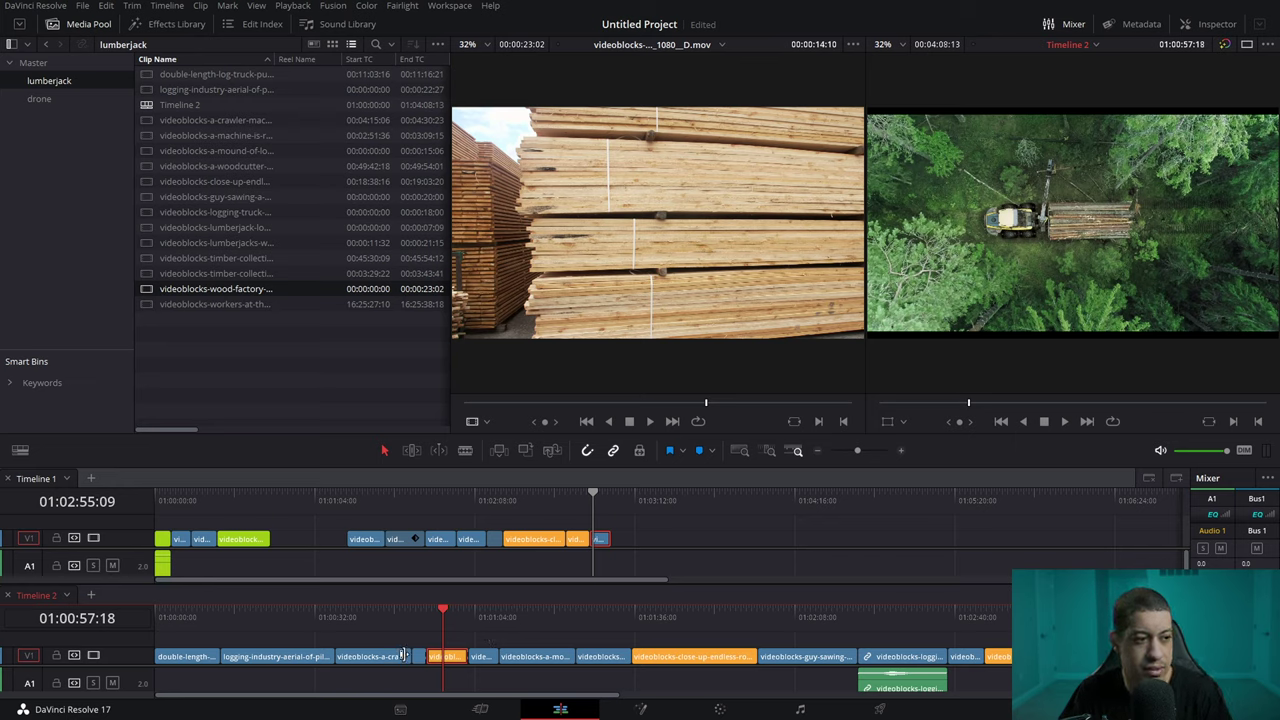
Scrub Timeline 2 to about 01:02:20:19 and add an empty timeline tab beside it.
left_click_drag(453, 628, 857, 614)
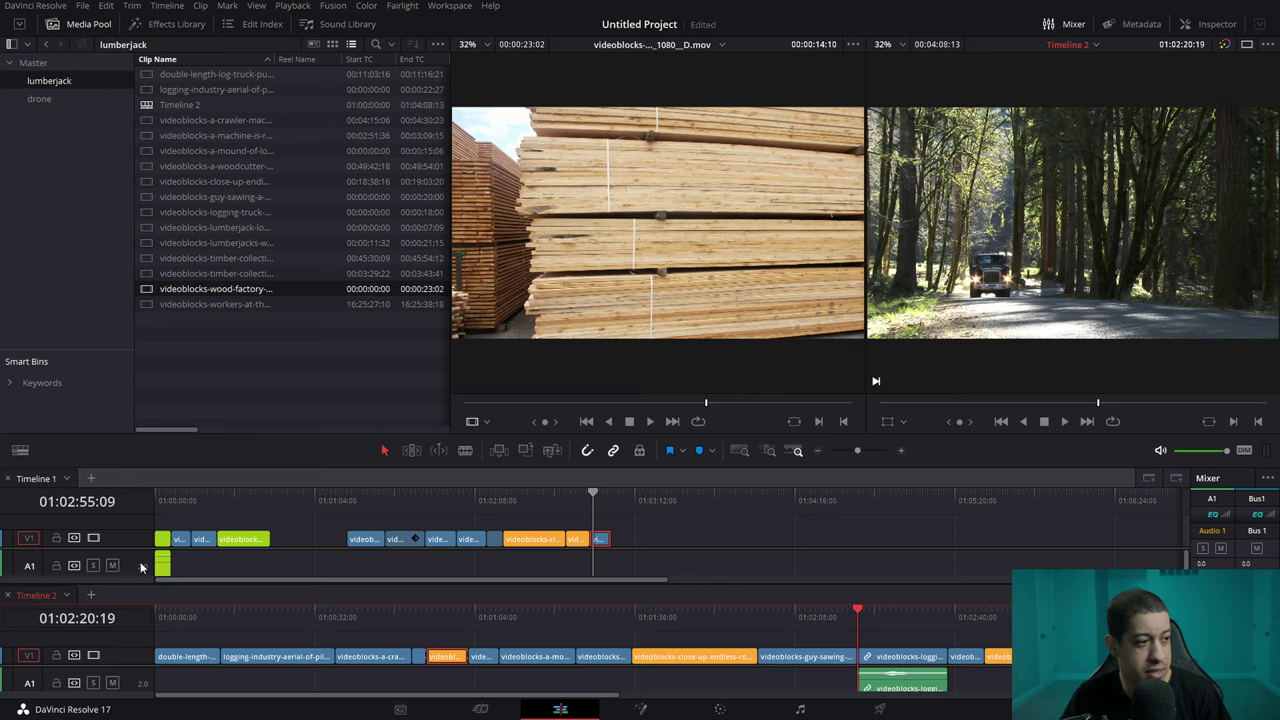
left_click(91, 595)
left_click(162, 597)
left_click(92, 221)
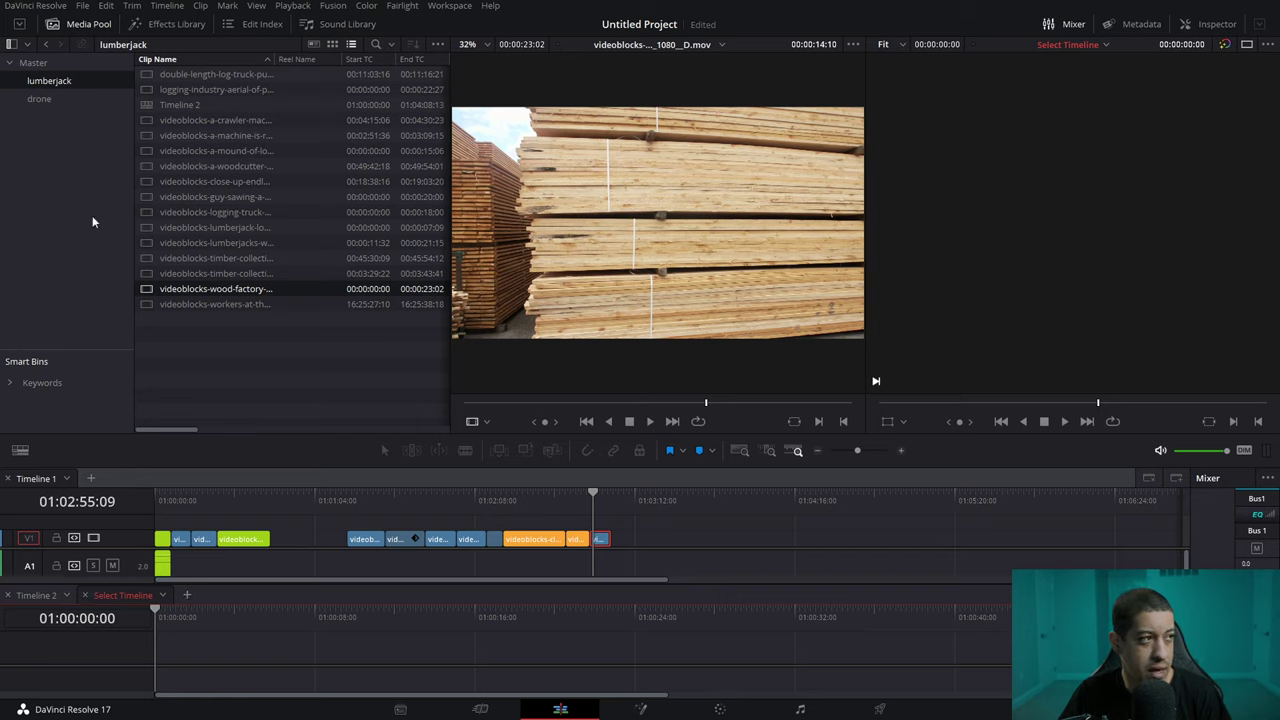
left_click(38, 98)
right_click(48, 104)
left_click(154, 137)
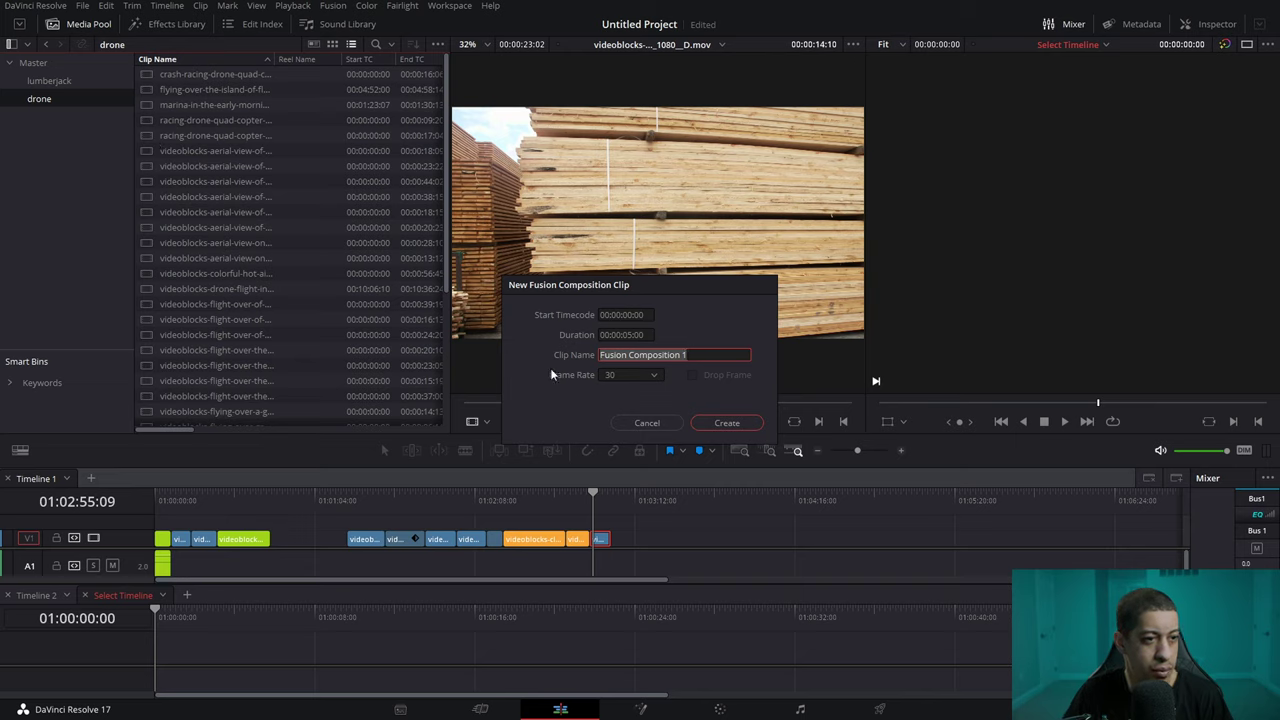
left_click(650, 422)
Create a new timeline named drone from the clips in the drone bin, using the default settings.
right_click(40, 98)
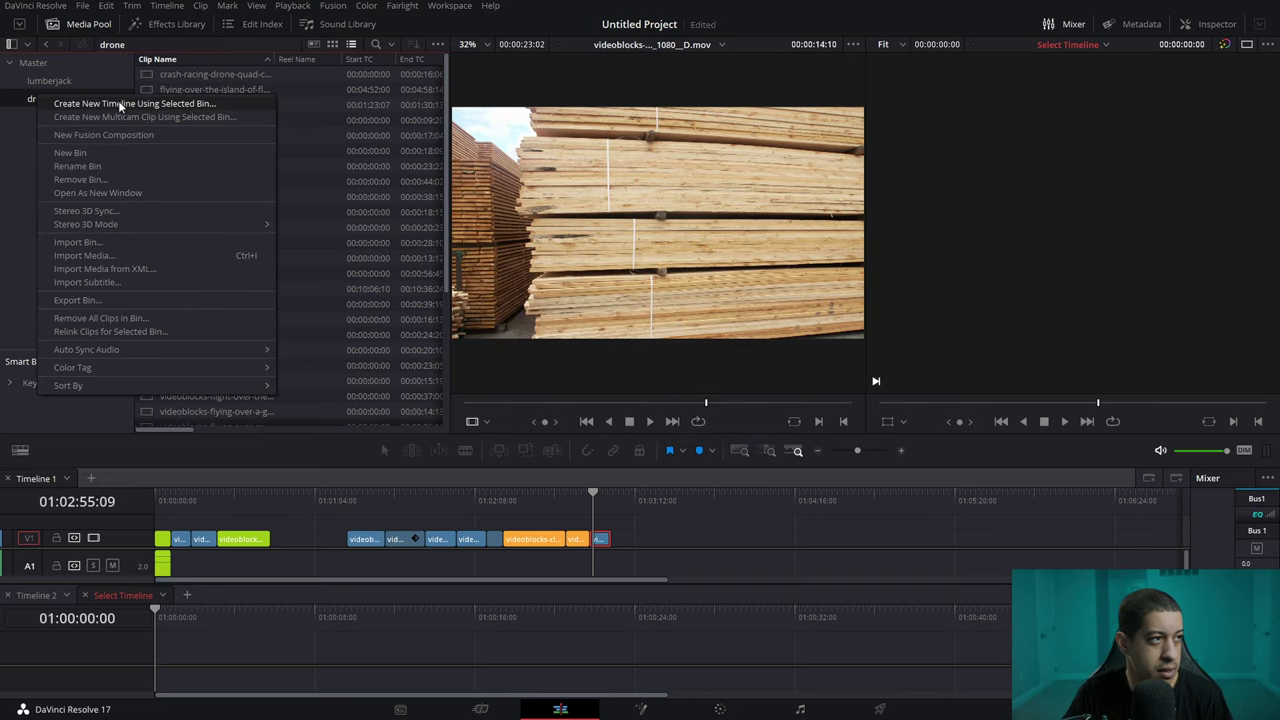
left_click(120, 104)
type("dro")
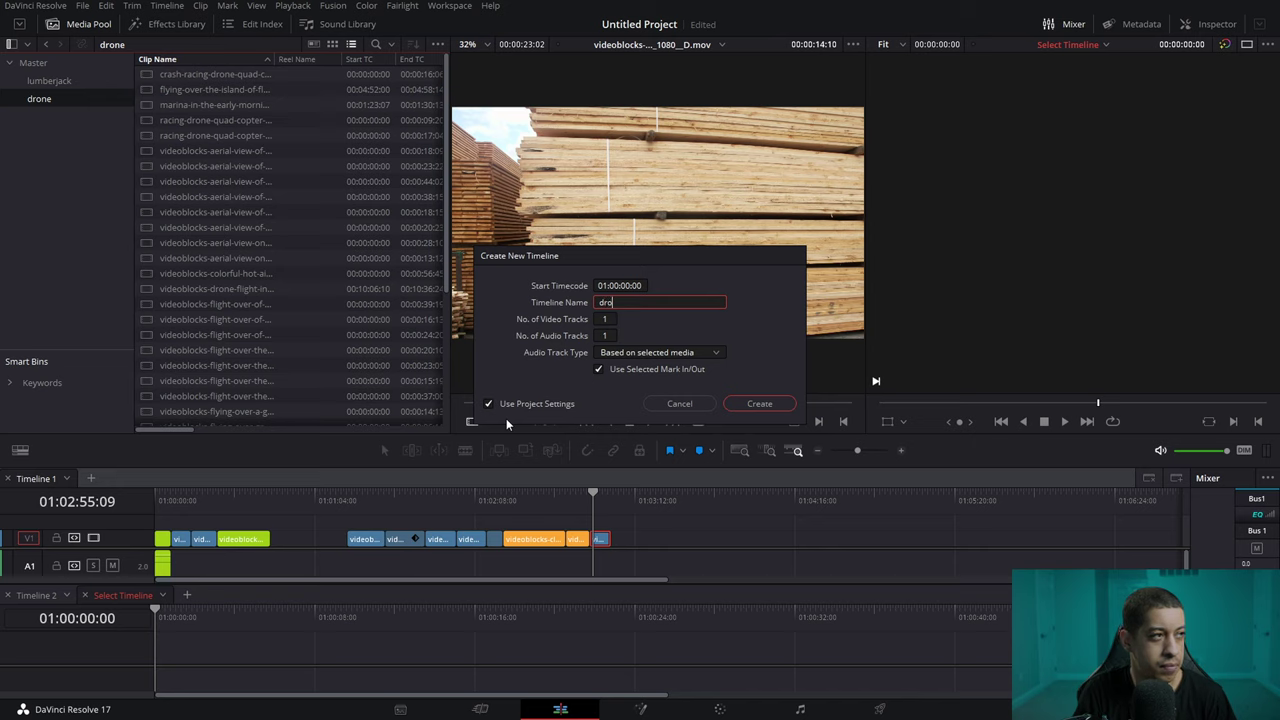
type("ne")
key("Return")
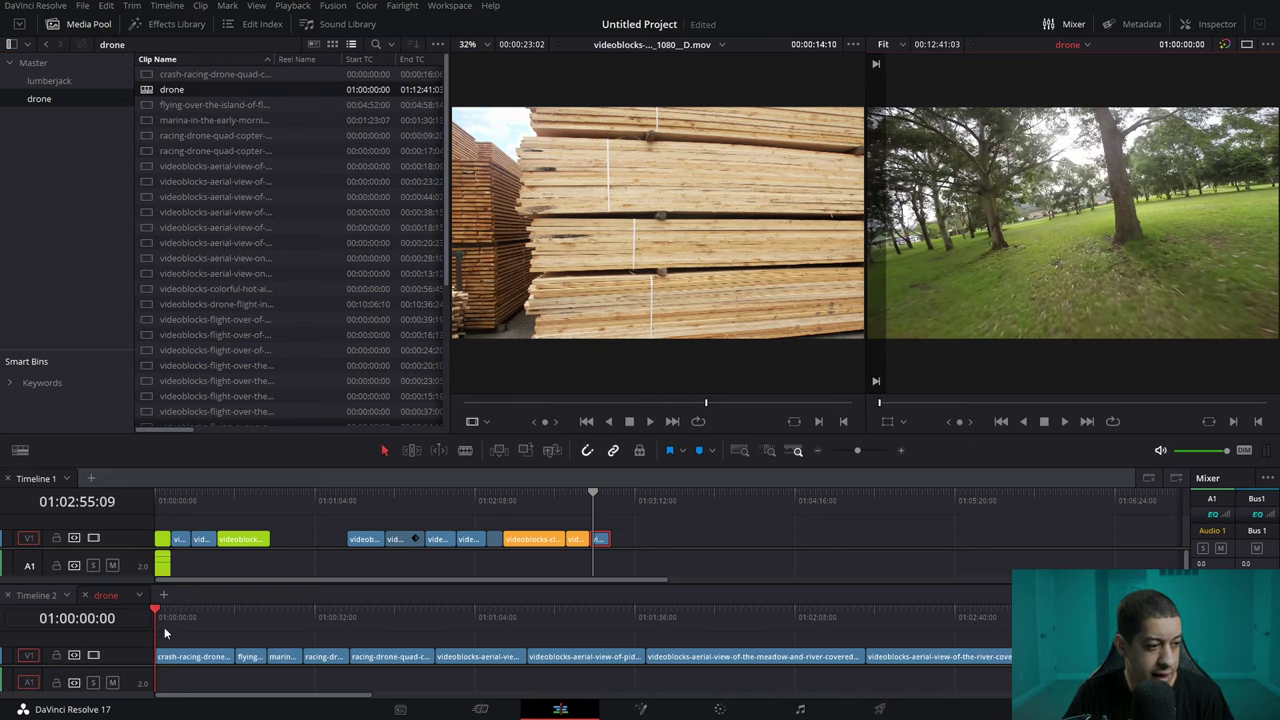
Switch to Timeline 2 and back to the drone timeline, fast-play its river aerial clip, and scrub to about 01:02:34:04.
left_click(36, 595)
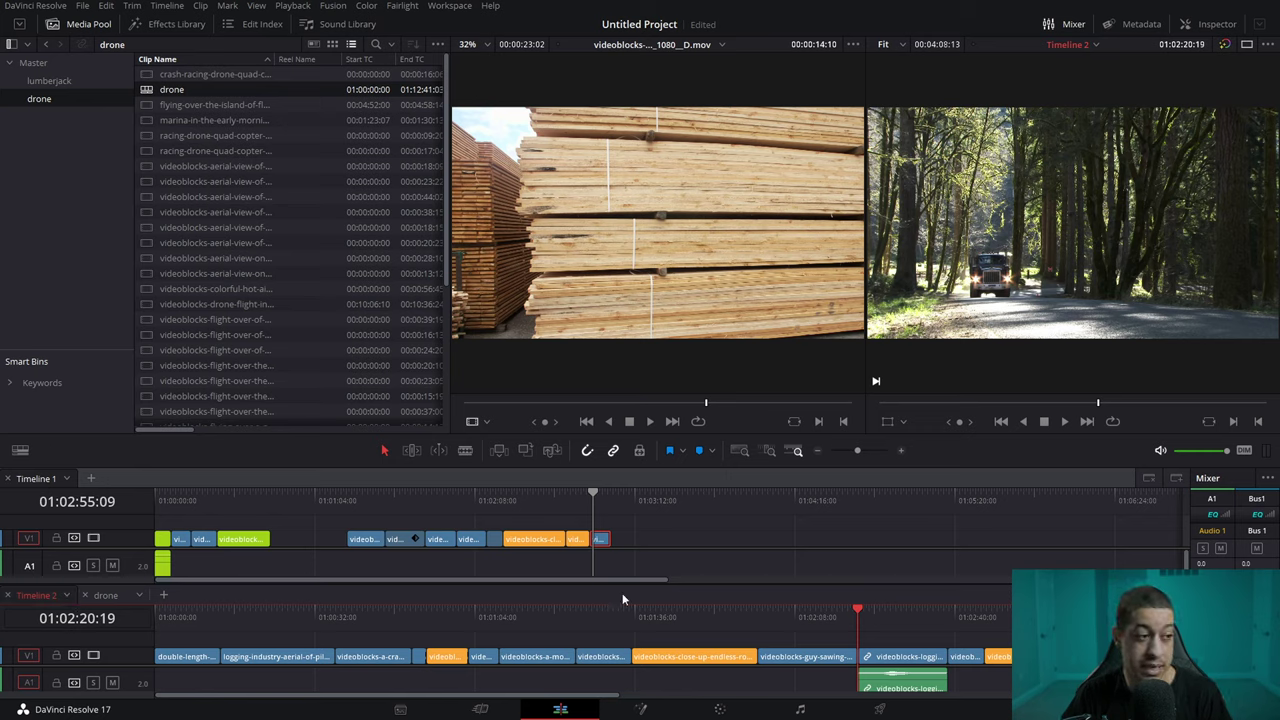
left_click(105, 595)
left_click_drag(546, 624, 861, 622)
key("l")
key("l")
key("l")
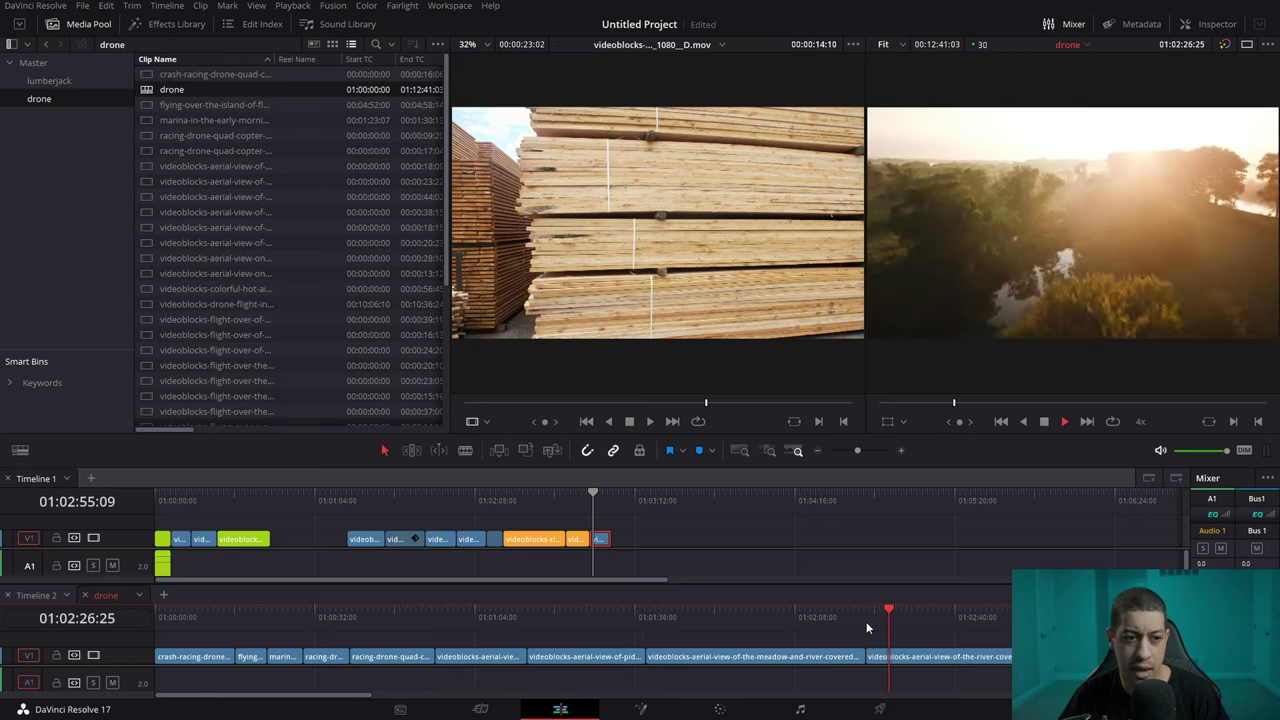
key("l")
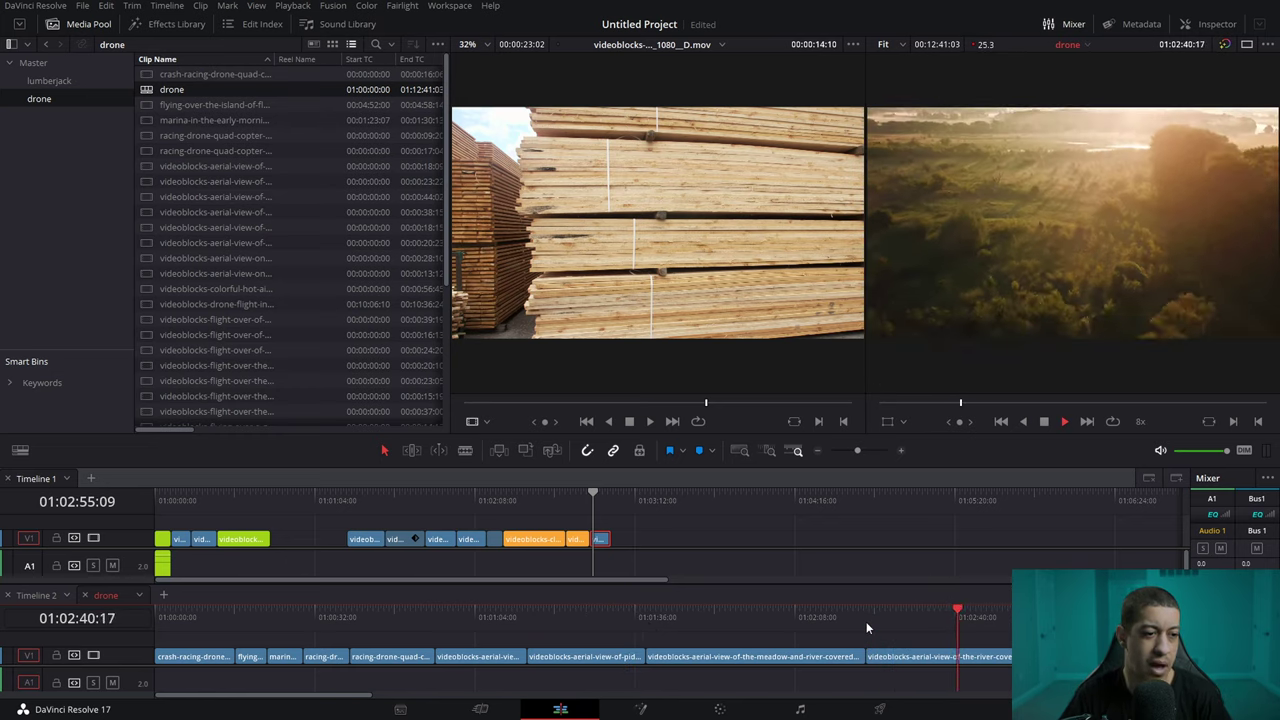
key("k")
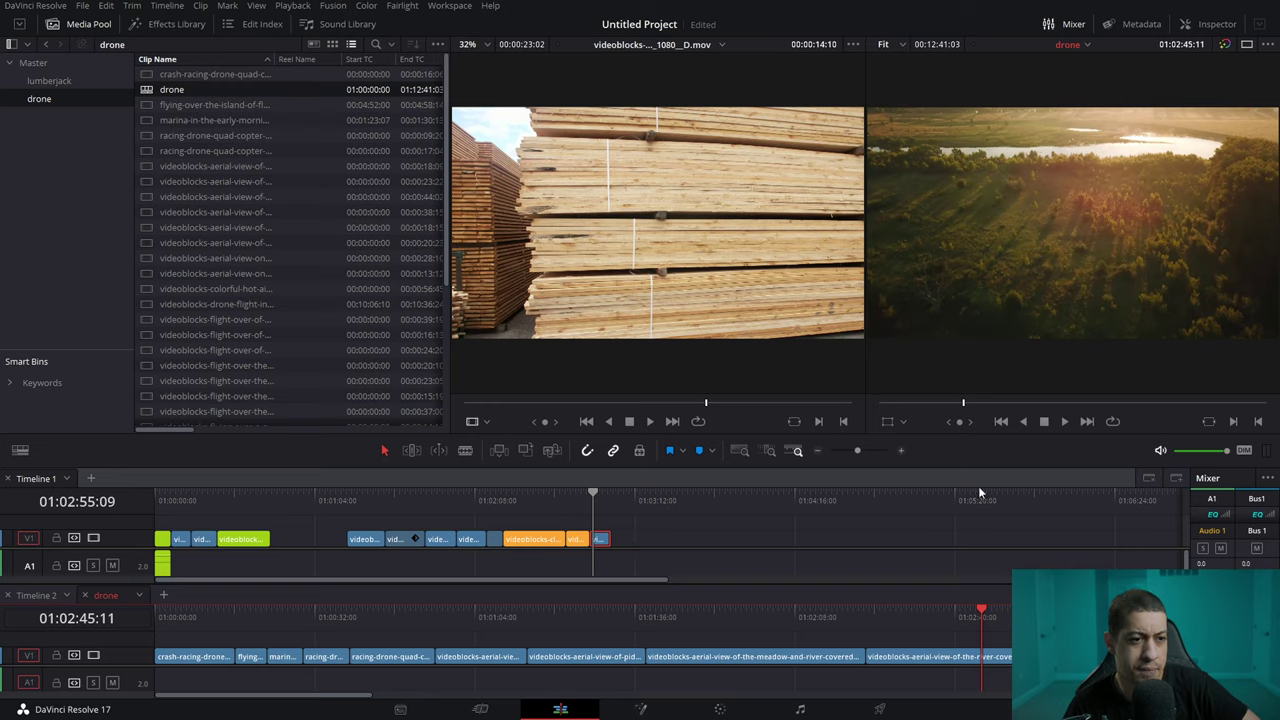
left_click_drag(978, 618, 922, 611)
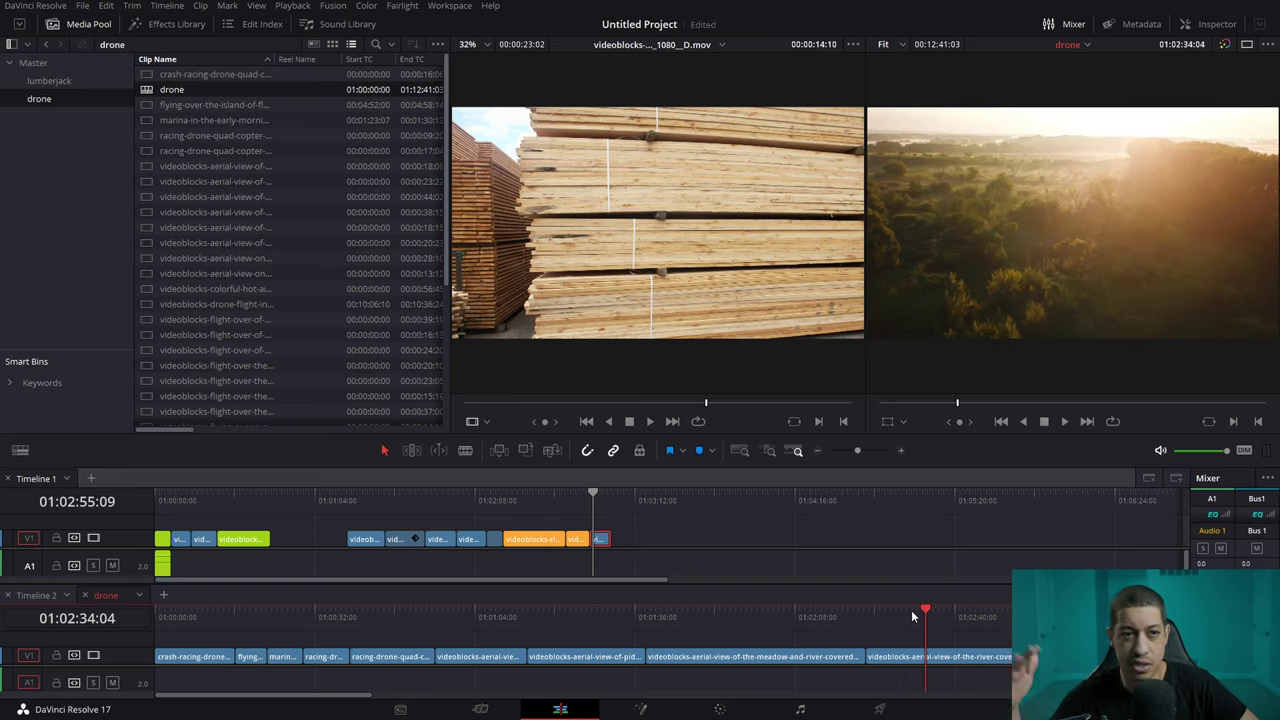